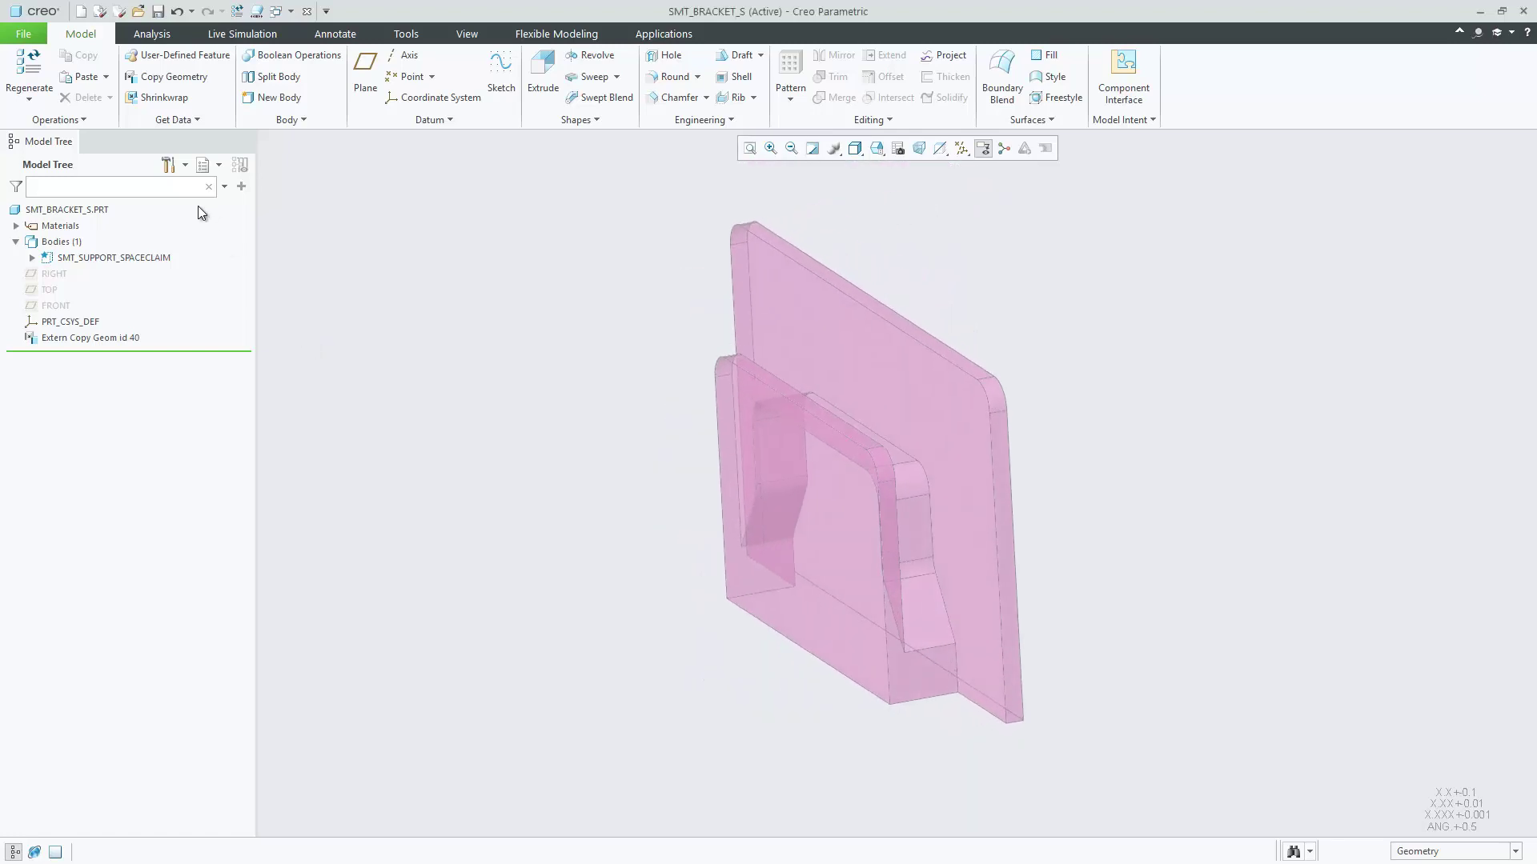
# - Copy and paste the SMT_SUPPORT_SPACECLAIM body, creating Body Copy 1 as a second body
pyautogui.click(160, 258)
pyautogui.hotkey('ctrl', 'c')
pyautogui.hotkey('ctrl', 'v')
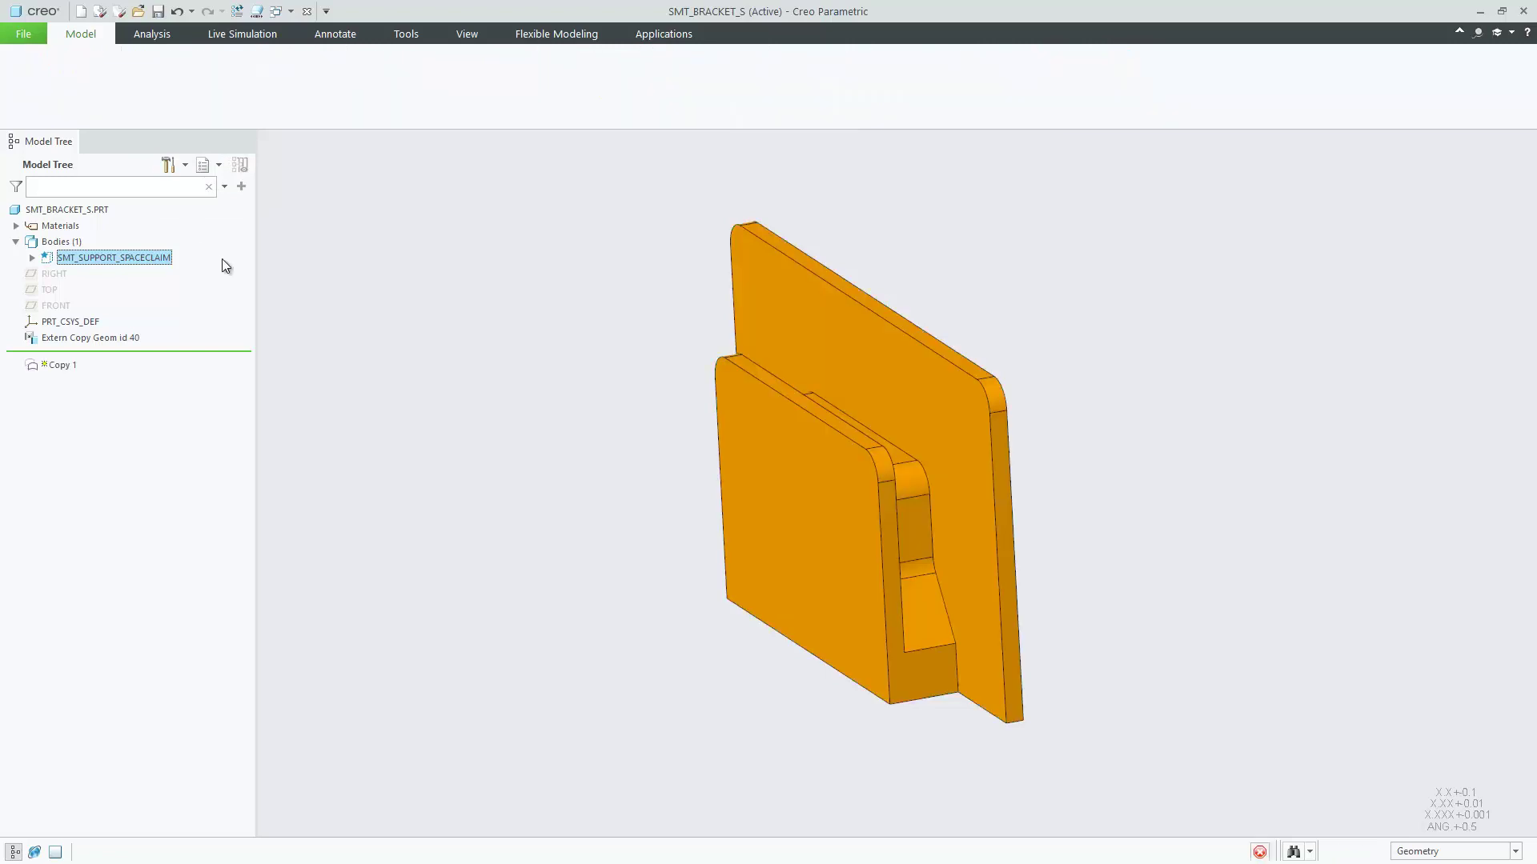
pyautogui.middleClick(271, 282)
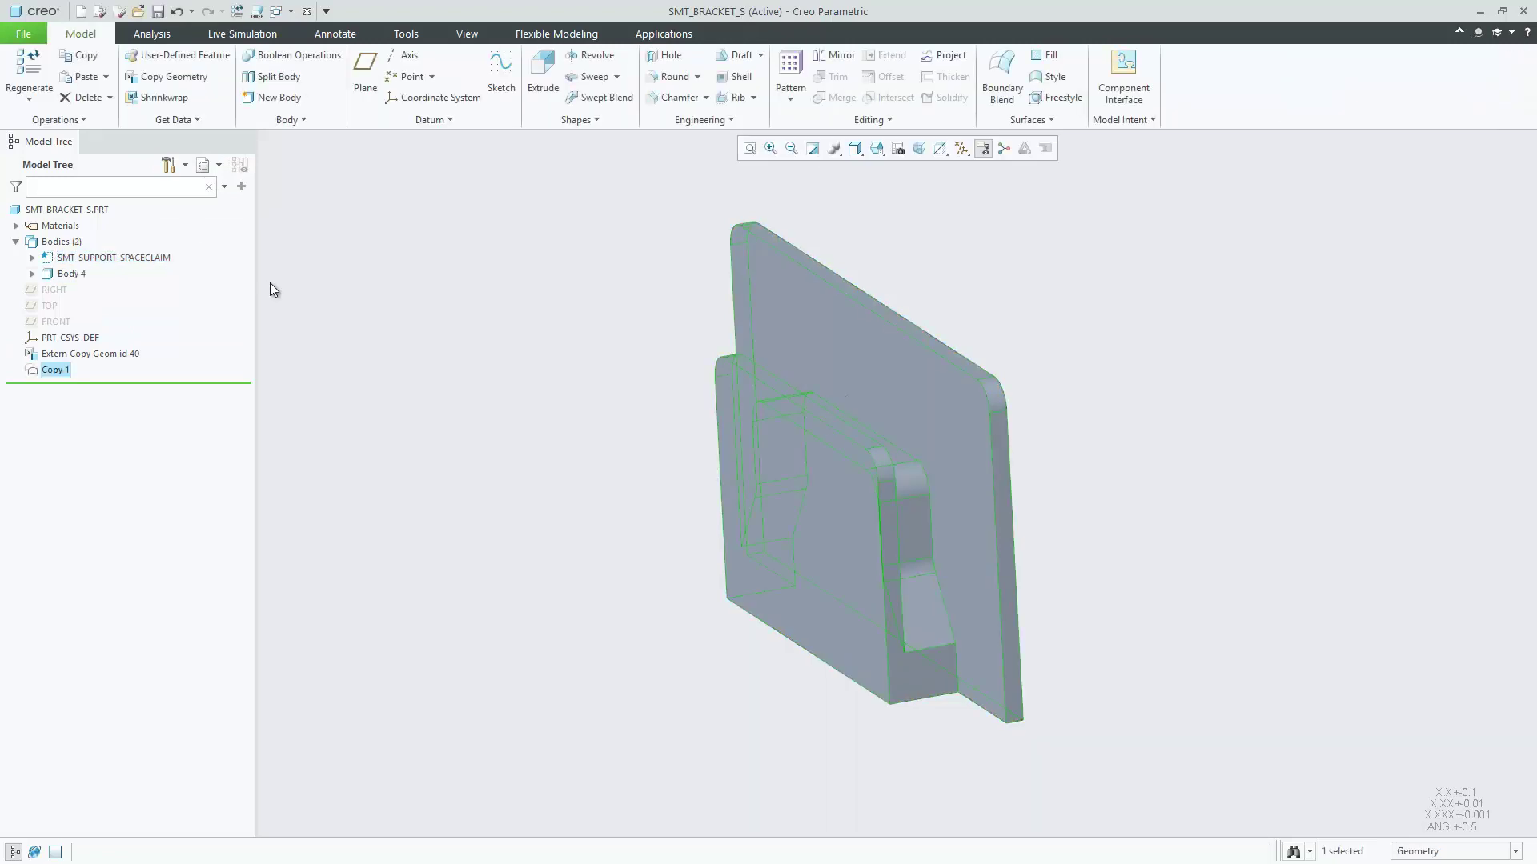
# - Rename the new Body 4 to SMT_BRACKET
pyautogui.rightClick(70, 272)
pyautogui.click(162, 476)
pyautogui.write('S')
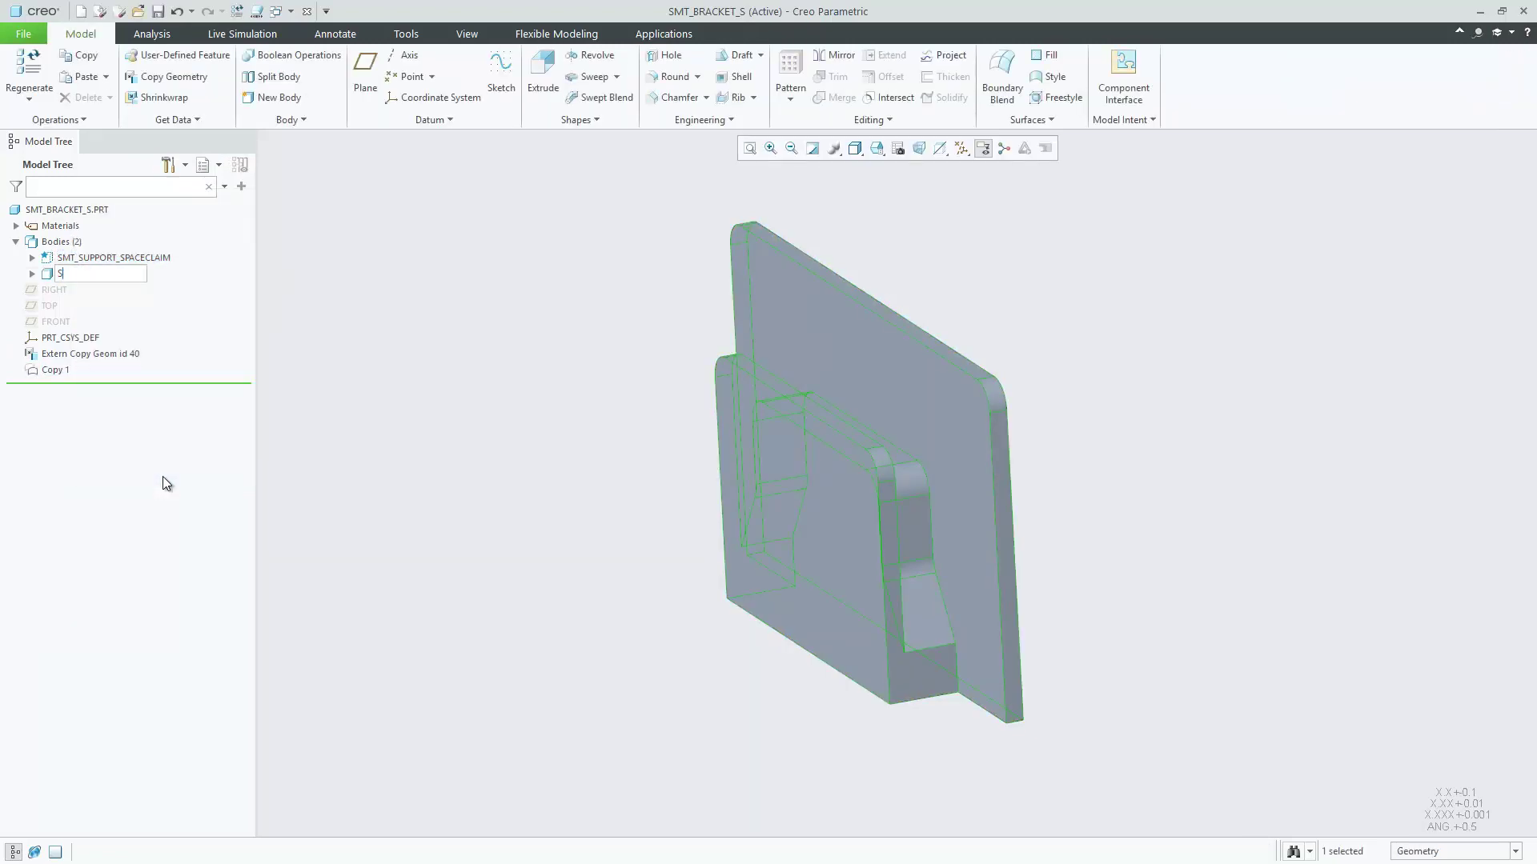
pyautogui.write('MT_BRACKET')
pyautogui.press('Return')
# - Hide SMT_SUPPORT_SPACECLAIM and start converting SMT_BRACKET to sheet metal
pyautogui.rightClick(97, 280)
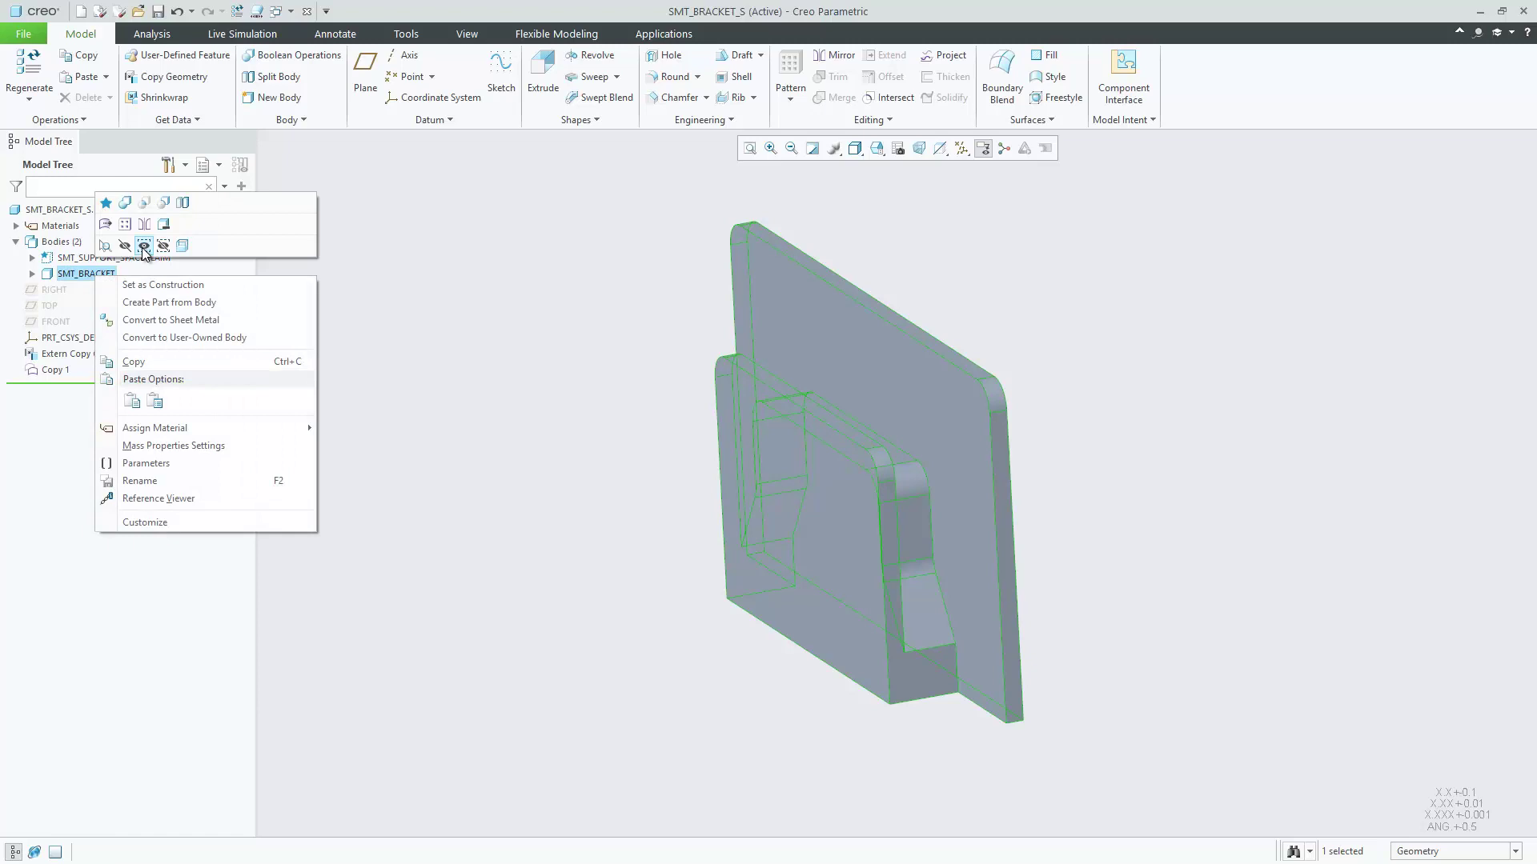
pyautogui.click(142, 243)
pyautogui.rightClick(115, 281)
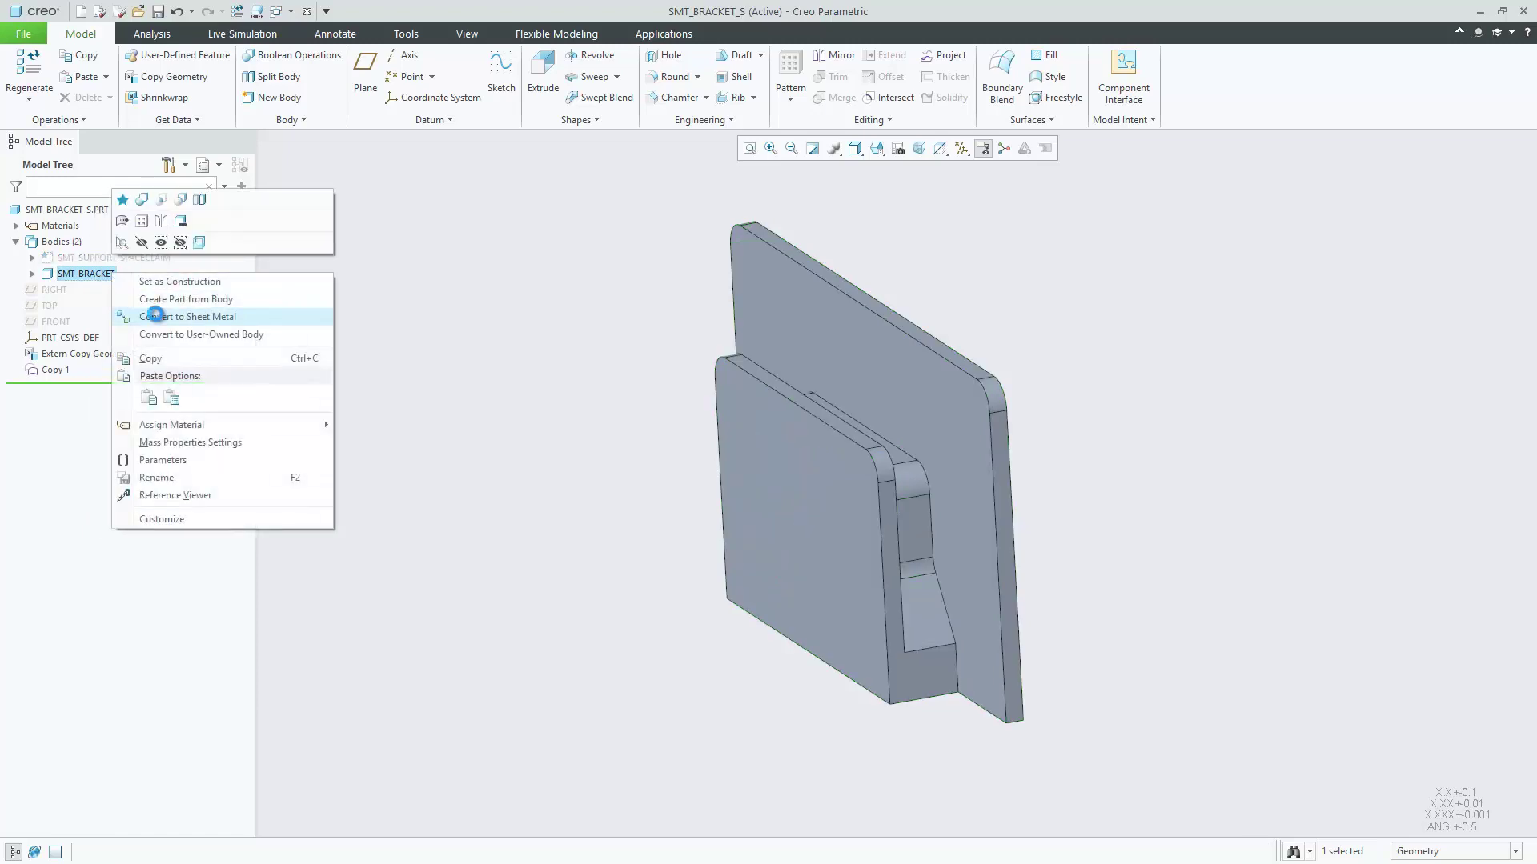
pyautogui.click(155, 316)
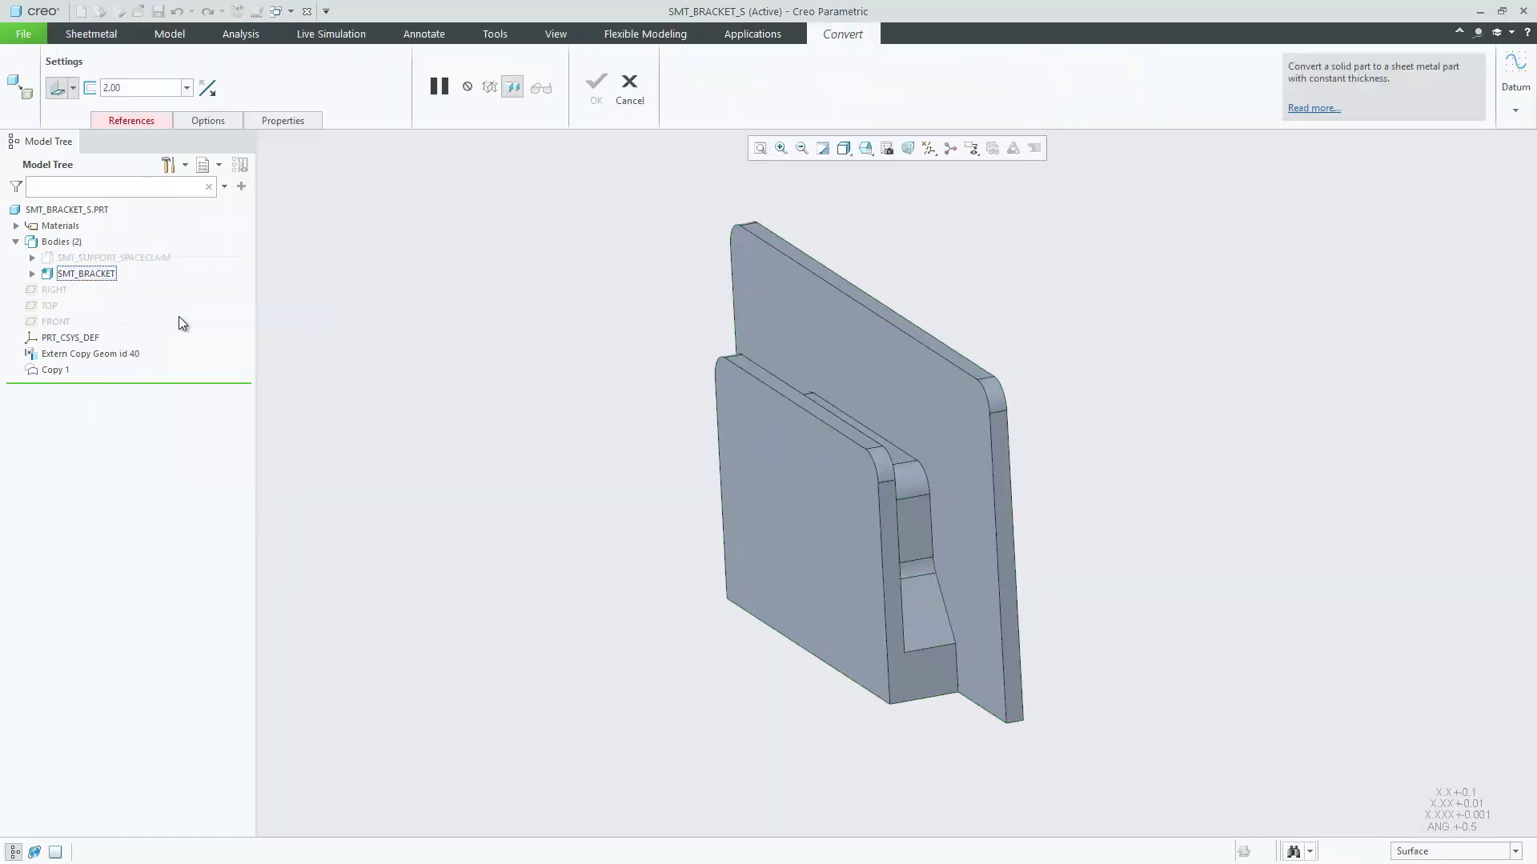
# - Pick the driving back face and inner surfaces for the 2.00-thick conversion
pyautogui.click(975, 405)
pyautogui.rightClick(975, 405)
pyautogui.click(997, 444)
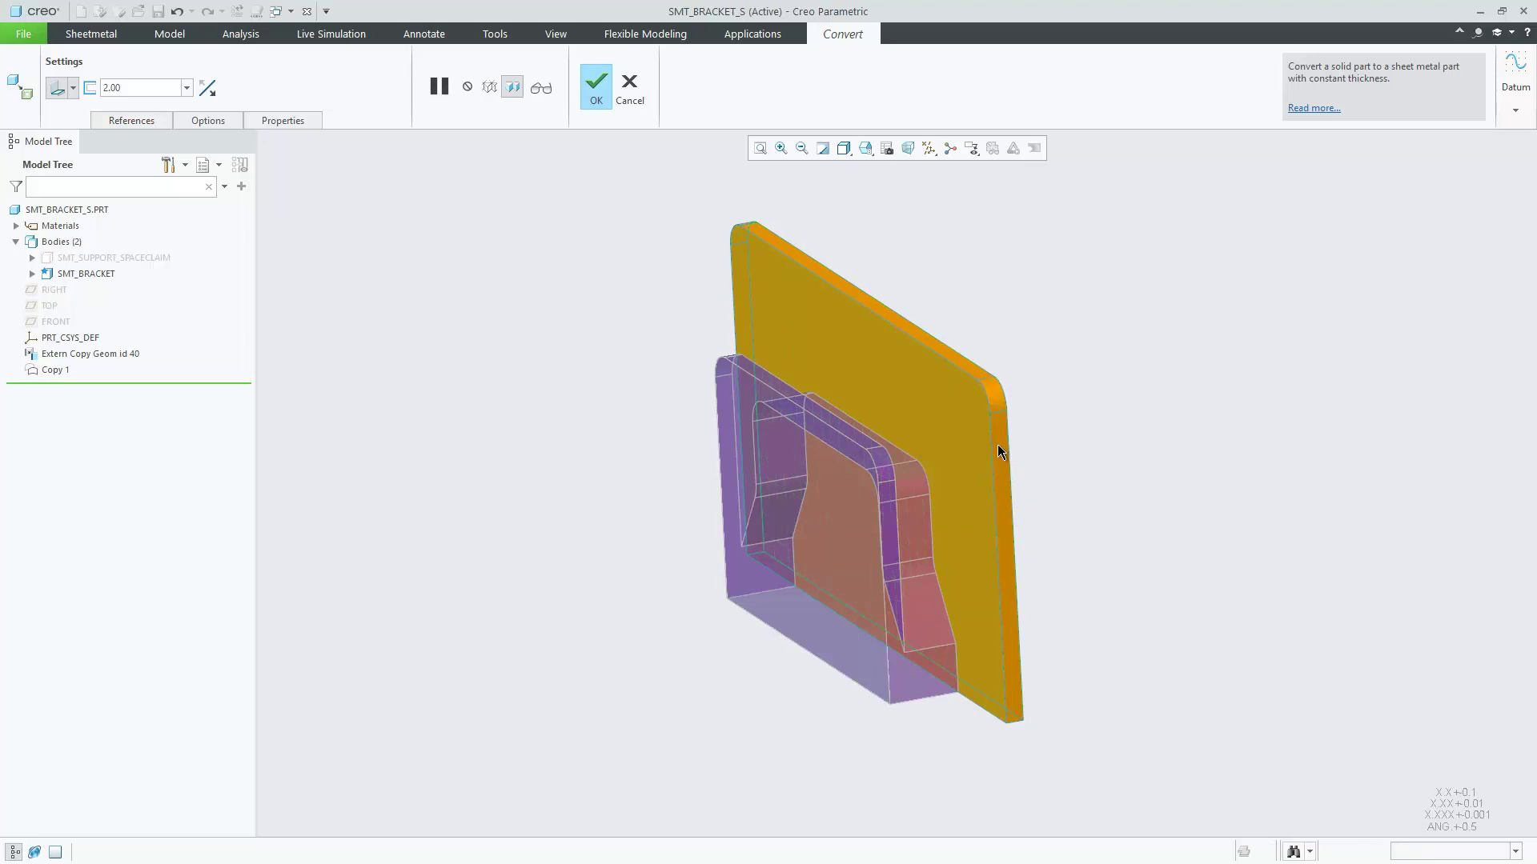
pyautogui.click(910, 684)
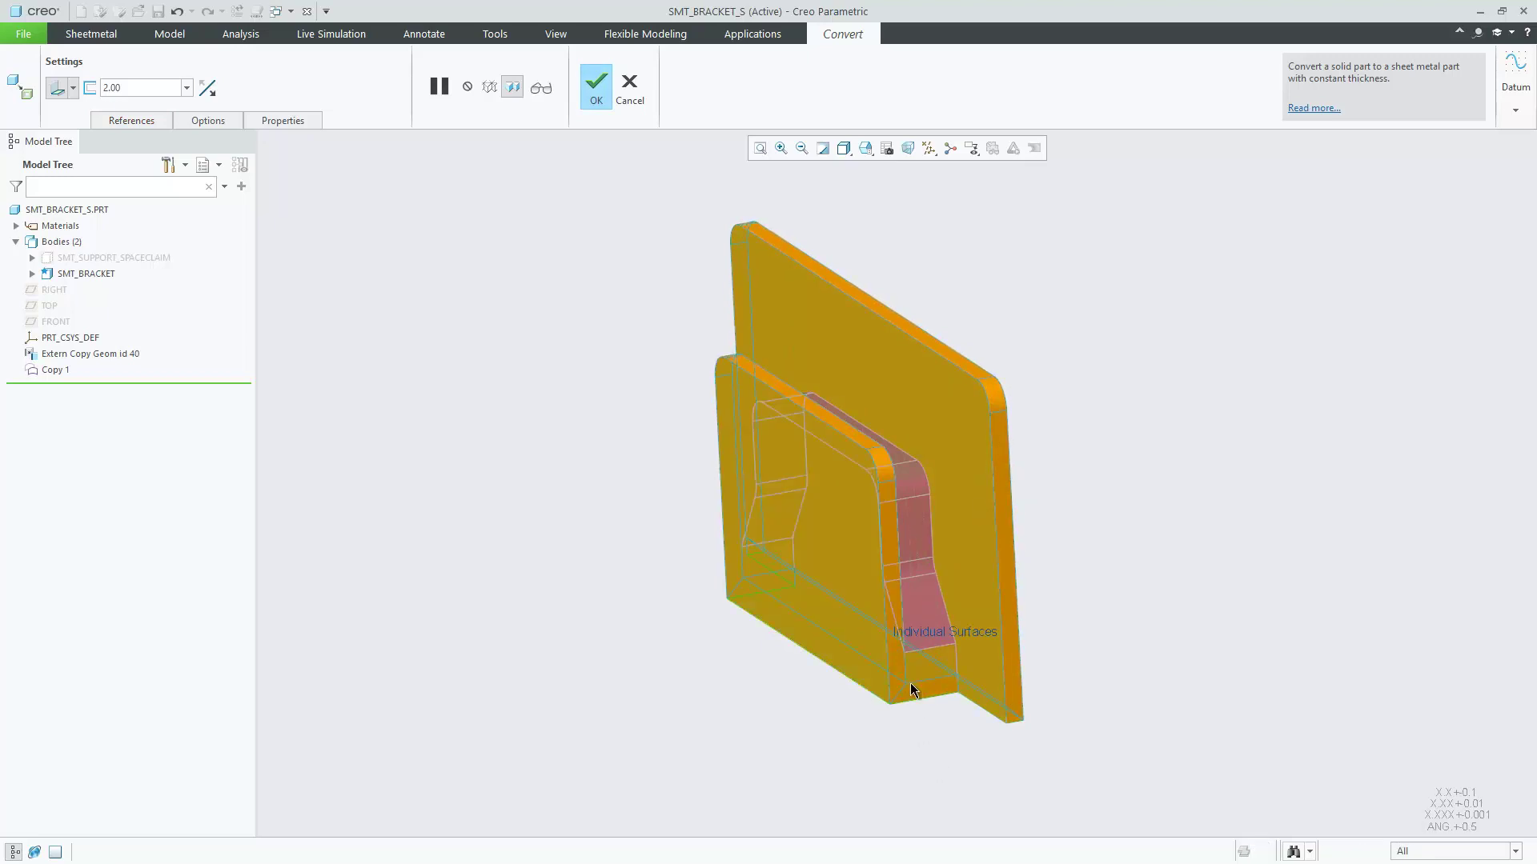
# - Finish the sheet metal conversion and add an Edge Rip along the bracket's bottom edge
pyautogui.middleClick(913, 684)
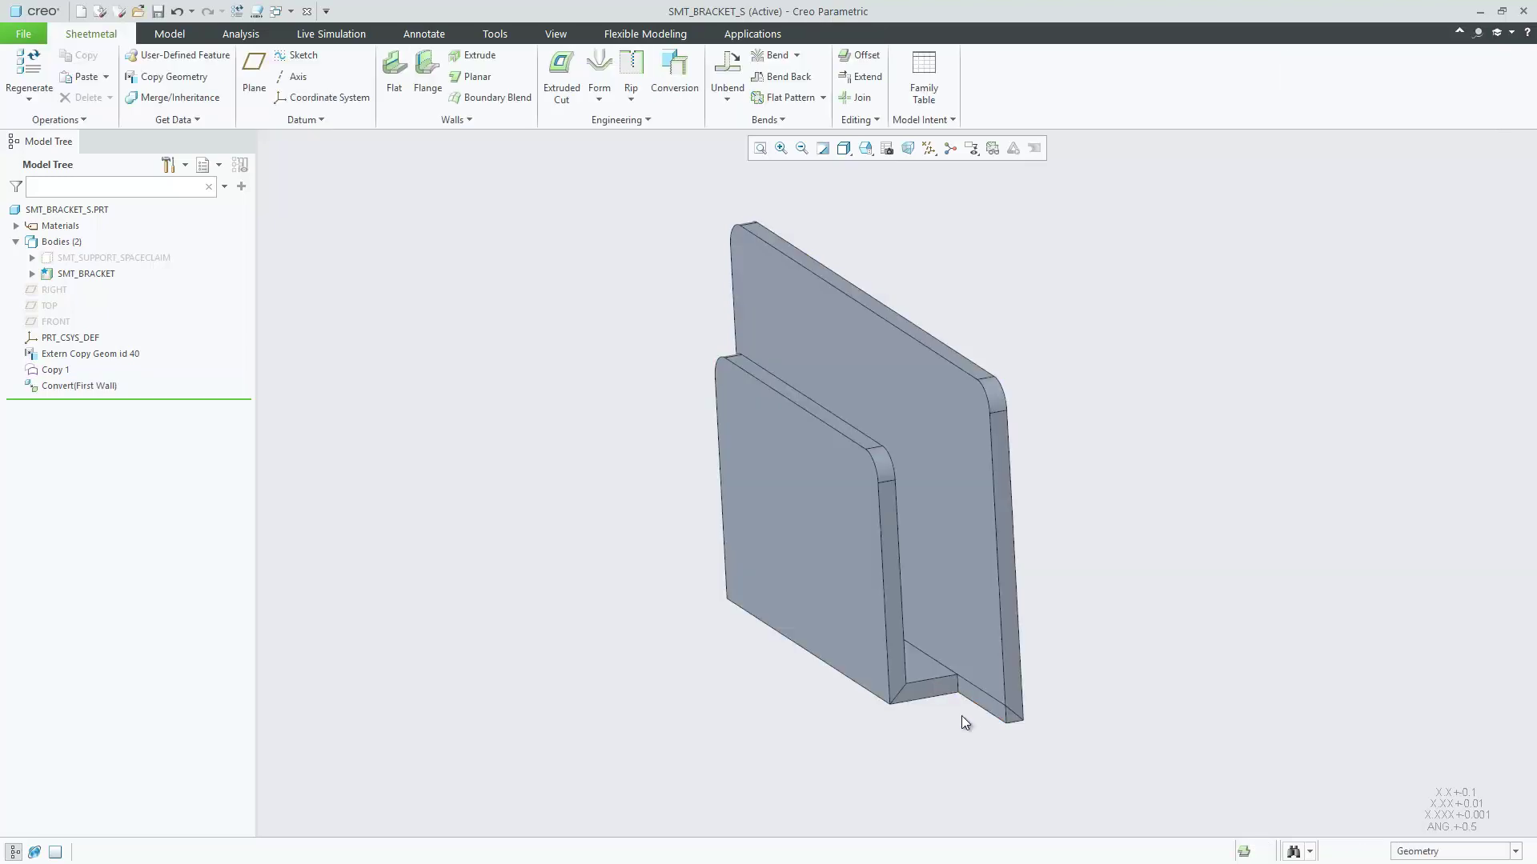
pyautogui.click(946, 706)
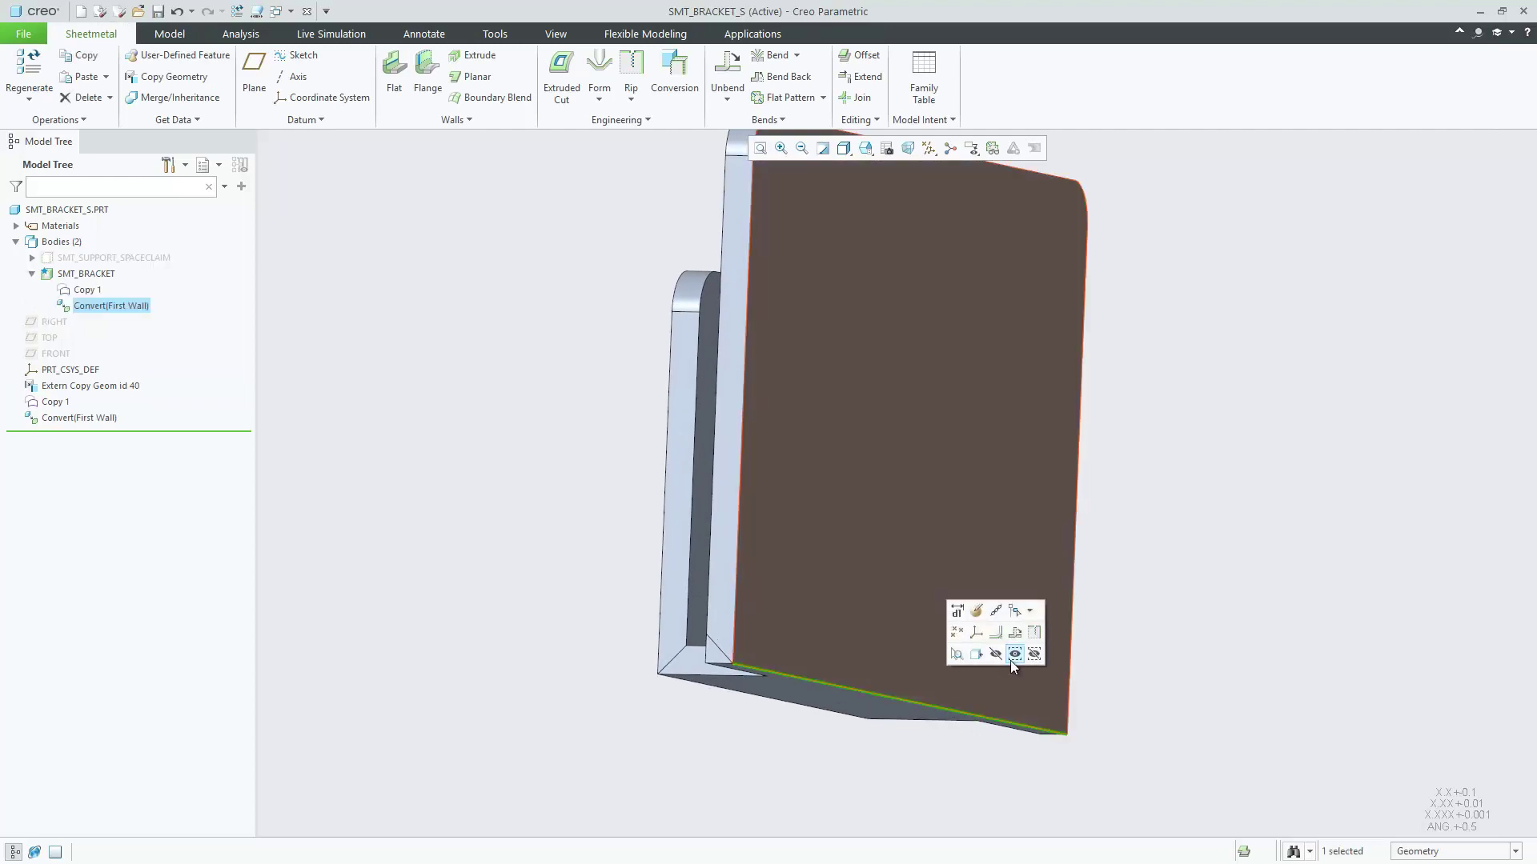
pyautogui.click(1033, 631)
pyautogui.middleClick(1100, 637)
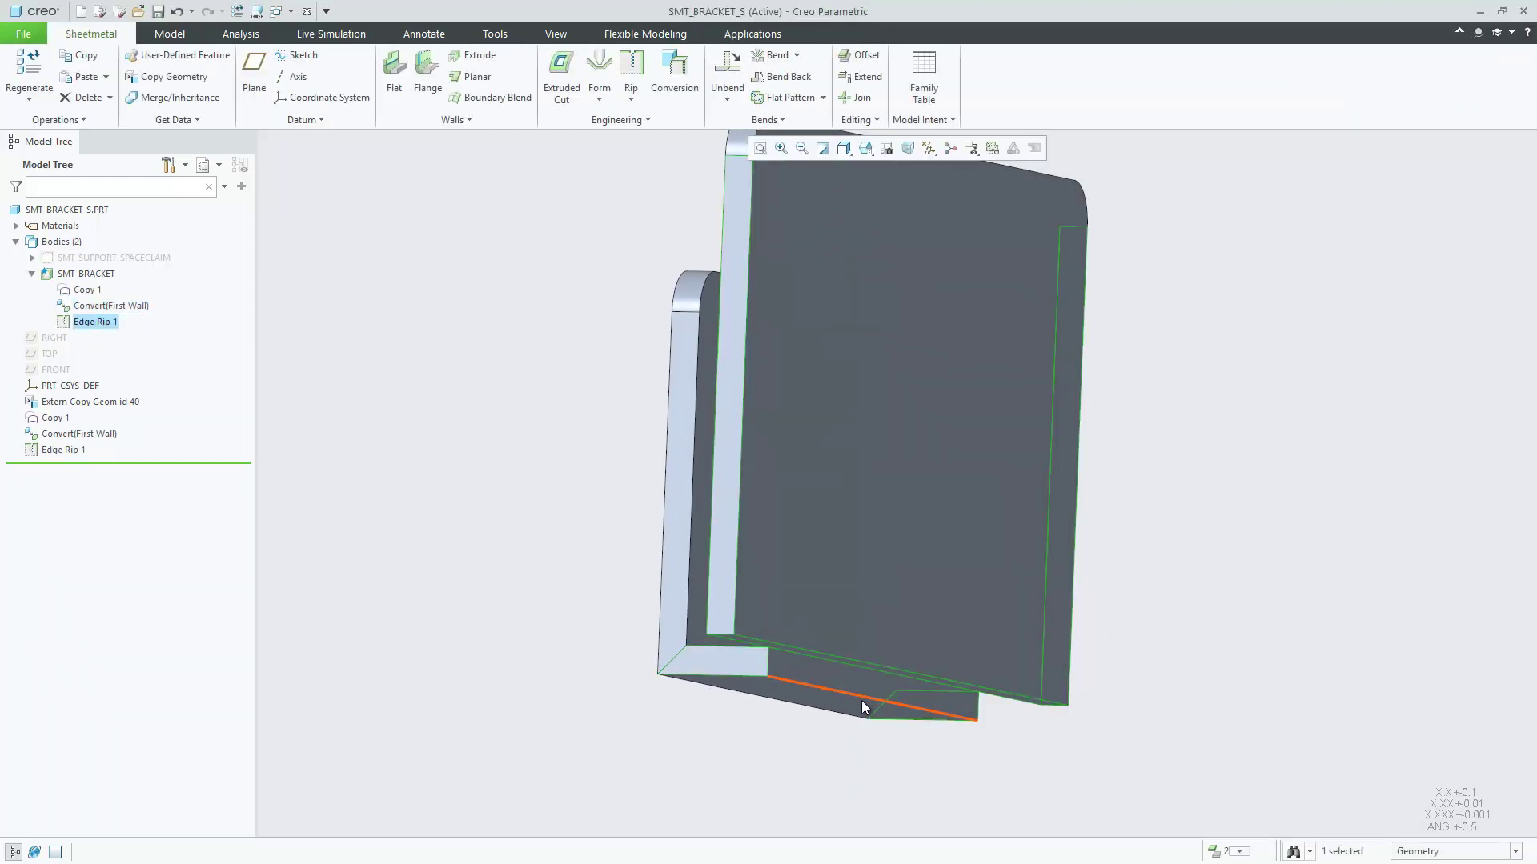
# - Join the two walls with a bend using Obround relief, Blind depth
pyautogui.keyDown('ctrl'); pyautogui.click(880, 645); pyautogui.keyUp('ctrl')
pyautogui.click(940, 559)
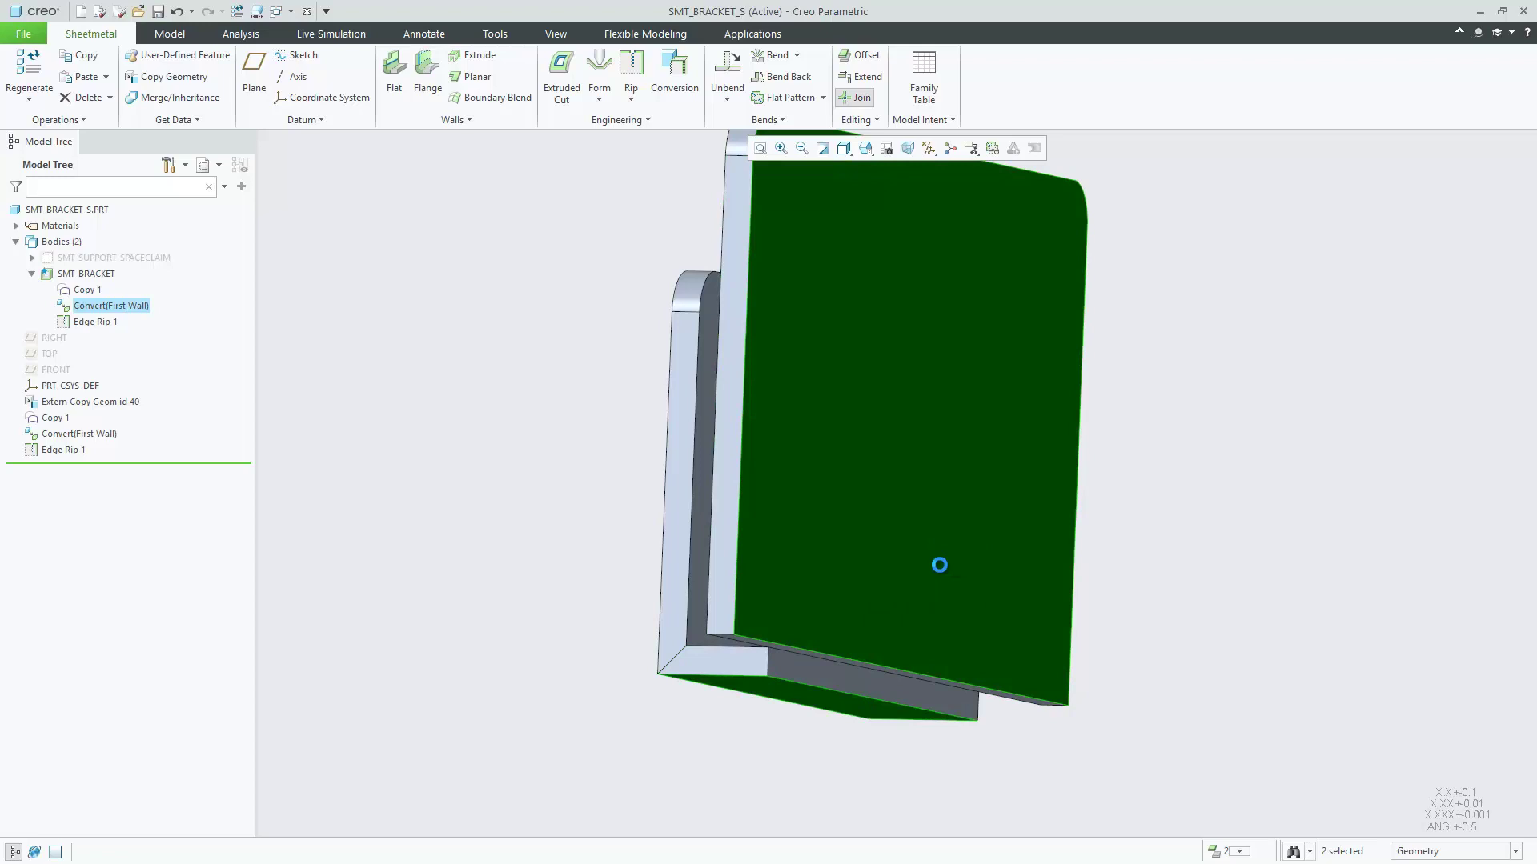
pyautogui.click(192, 121)
pyautogui.click(240, 159)
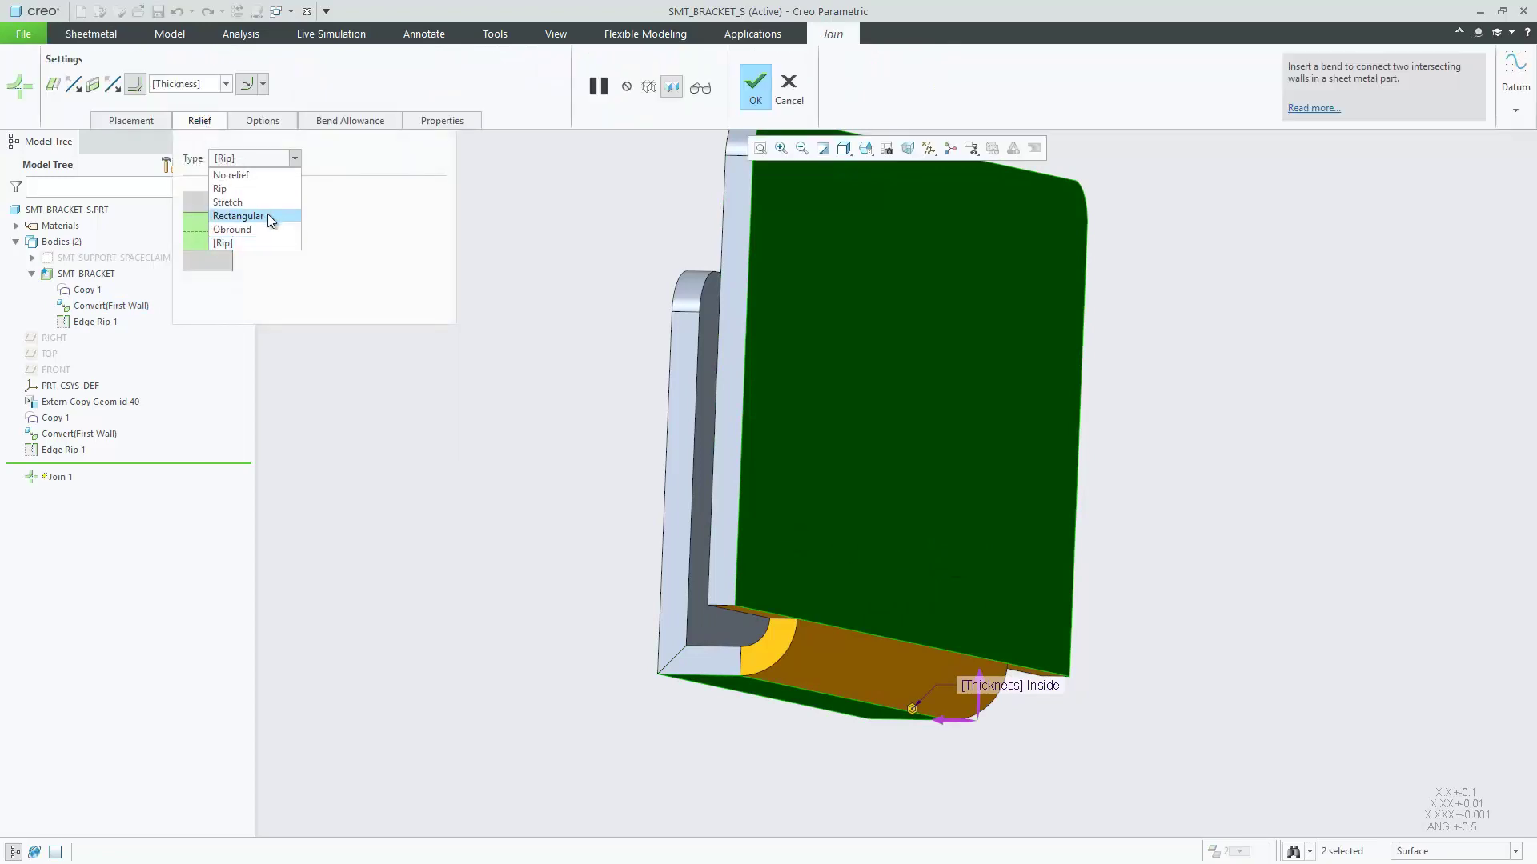
pyautogui.click(274, 227)
pyautogui.click(399, 203)
pyautogui.click(370, 218)
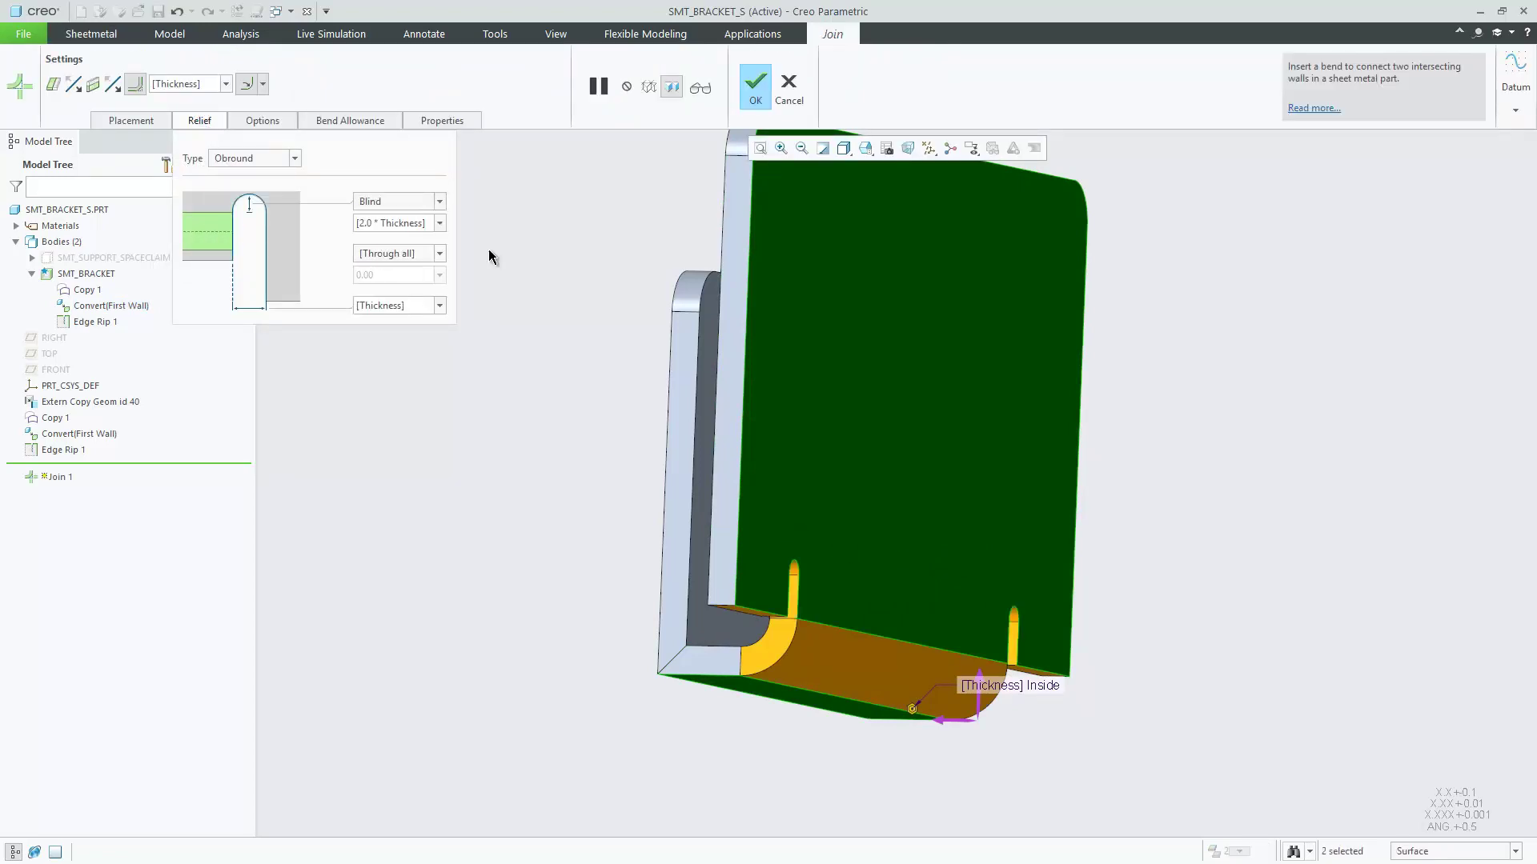
pyautogui.middleClick(539, 271)
# - Add Edge Bend 1 along the bracket's bottom edge
pyautogui.moveTo(541, 271); pyautogui.dragTo(565, 315, button='middle')
pyautogui.click(790, 636)
pyautogui.click(836, 565)
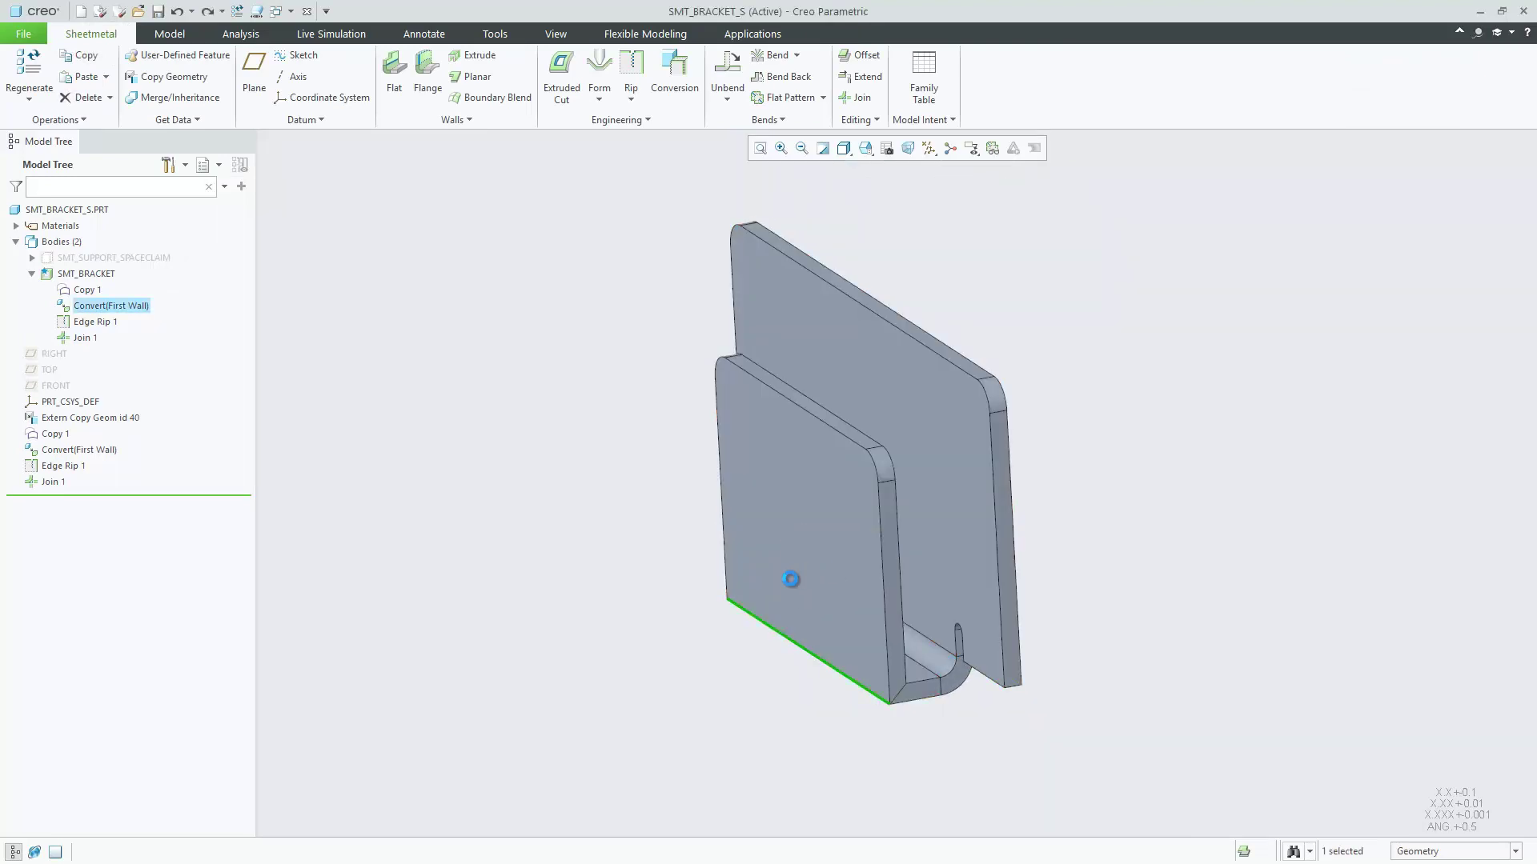
pyautogui.middleClick(716, 621)
pyautogui.click(716, 622)
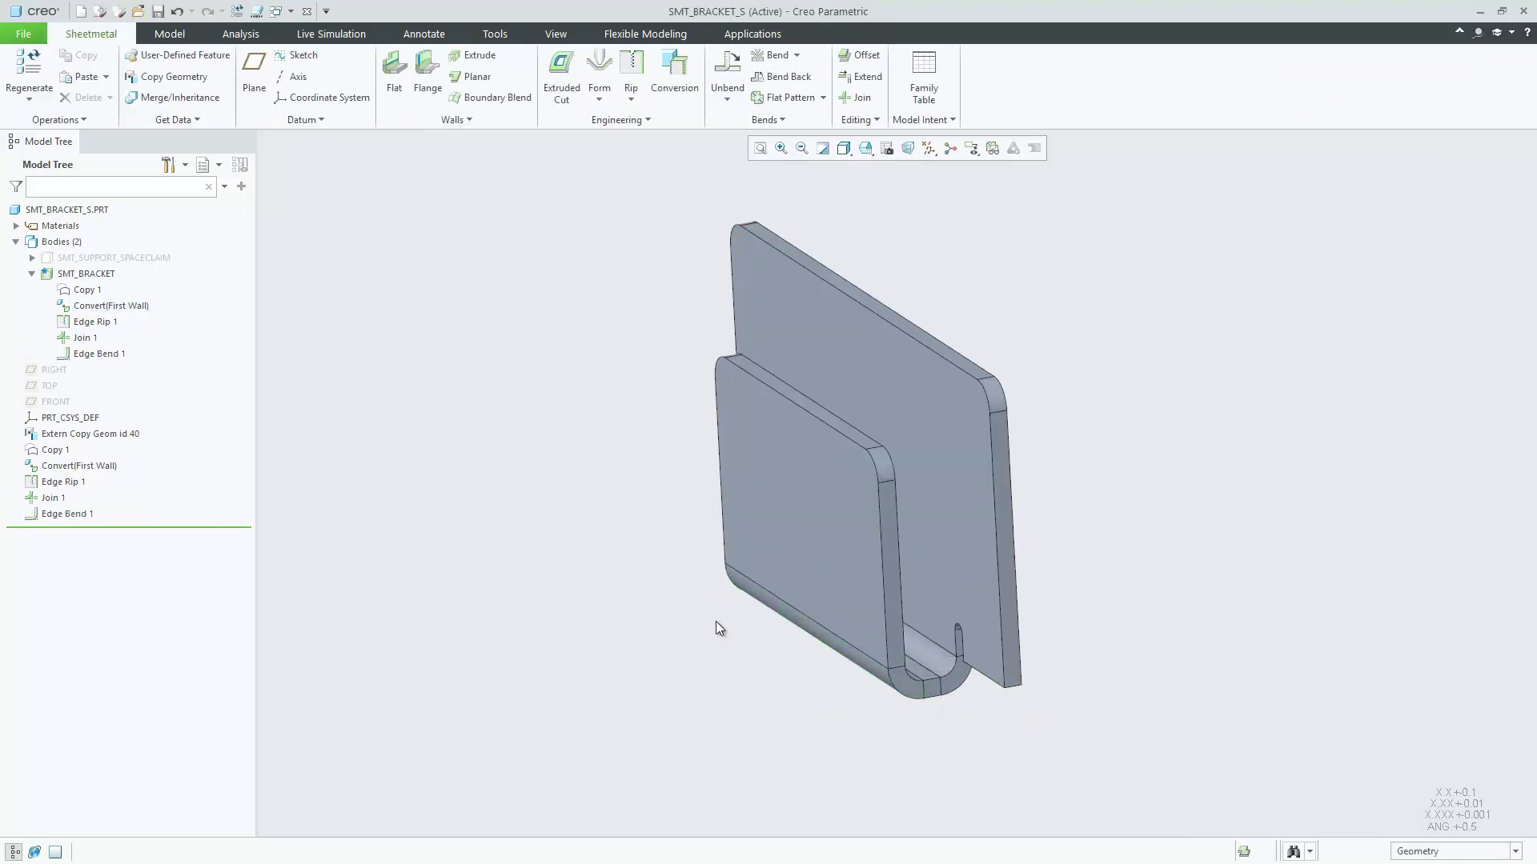
# - Boolean-subtract SMT_SUPPORT_SPACECLAIM from SMT_BRACKET, creating Body Subtract 1
pyautogui.moveTo(716, 622); pyautogui.dragTo(368, 347, button='middle')
pyautogui.click(147, 259)
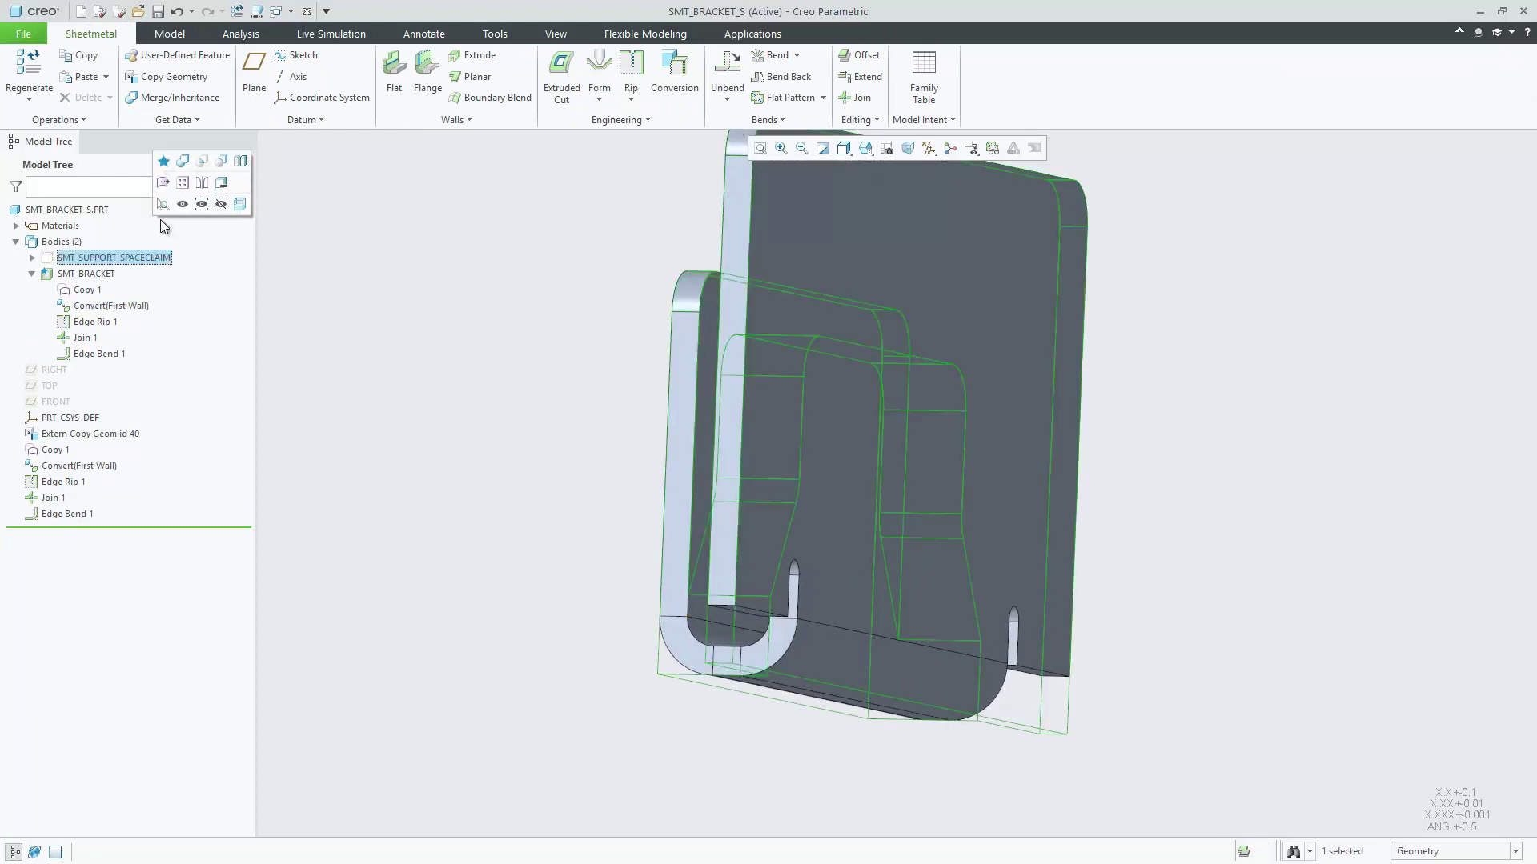
pyautogui.click(324, 382)
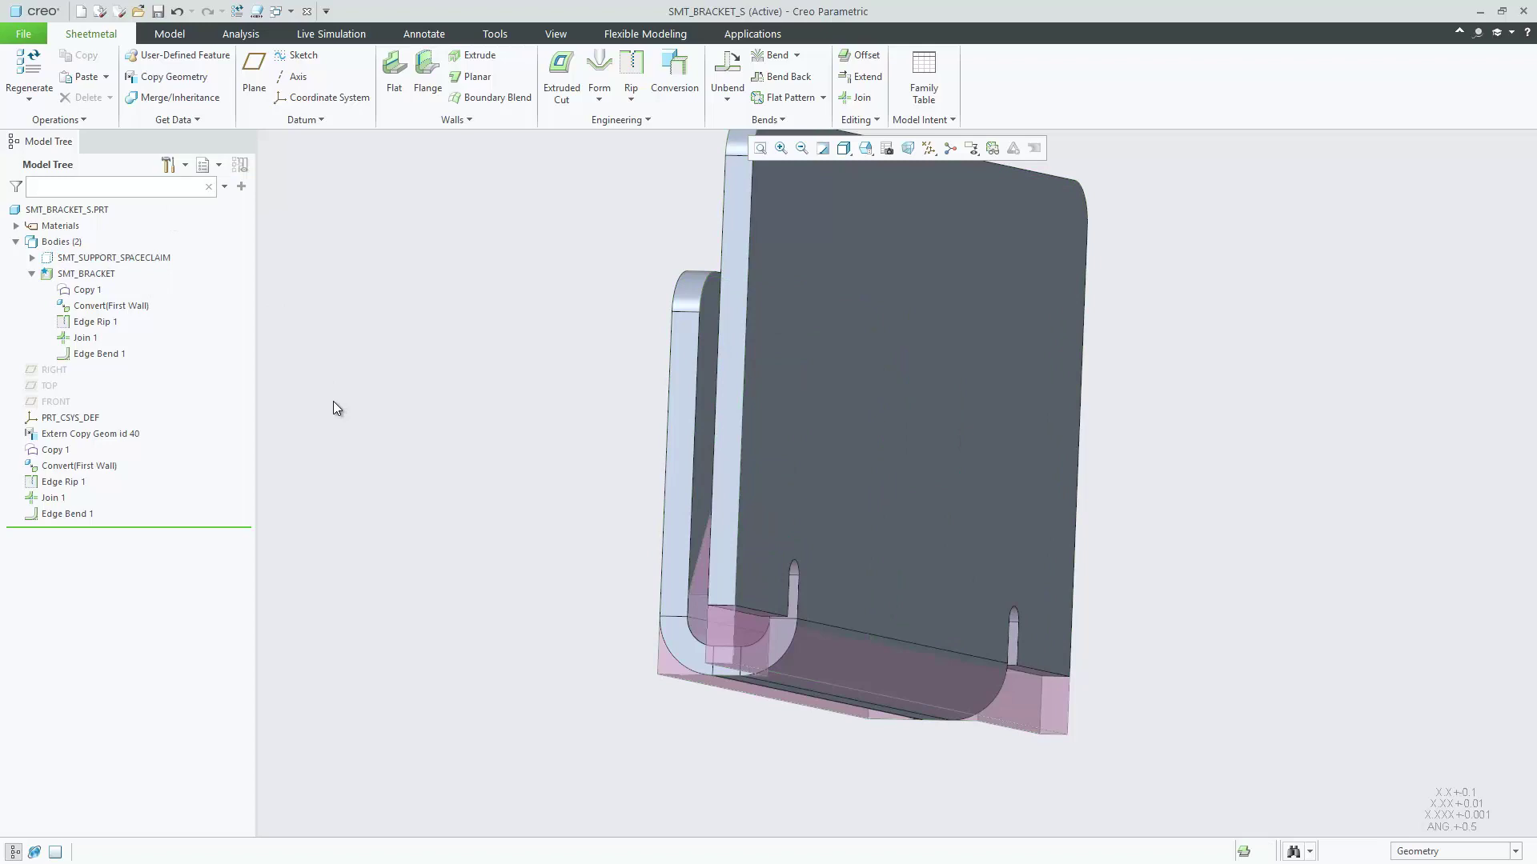
pyautogui.click(86, 274)
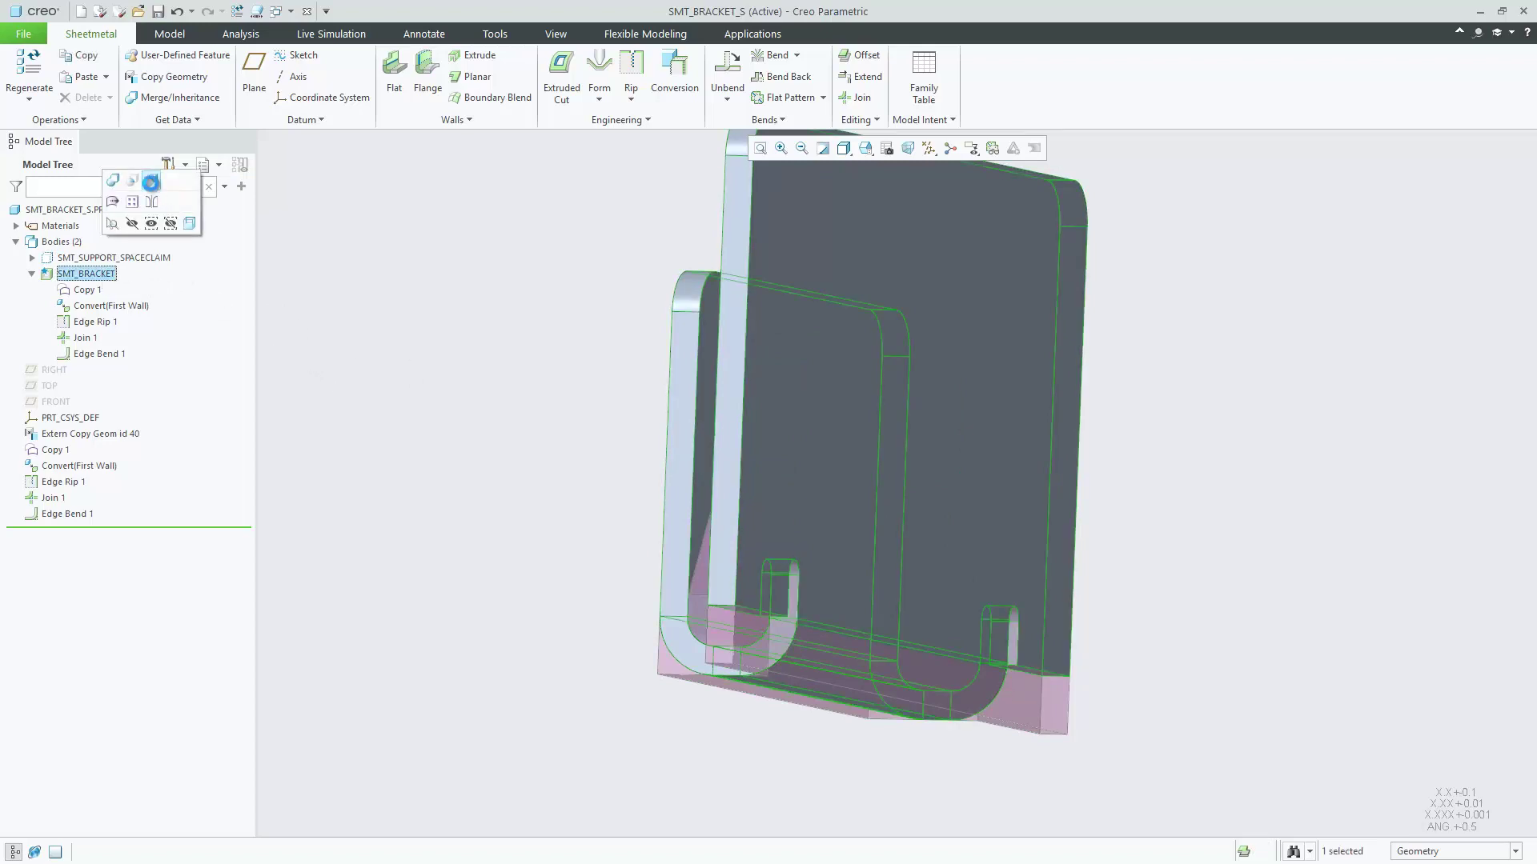
pyautogui.click(150, 183)
pyautogui.click(310, 93)
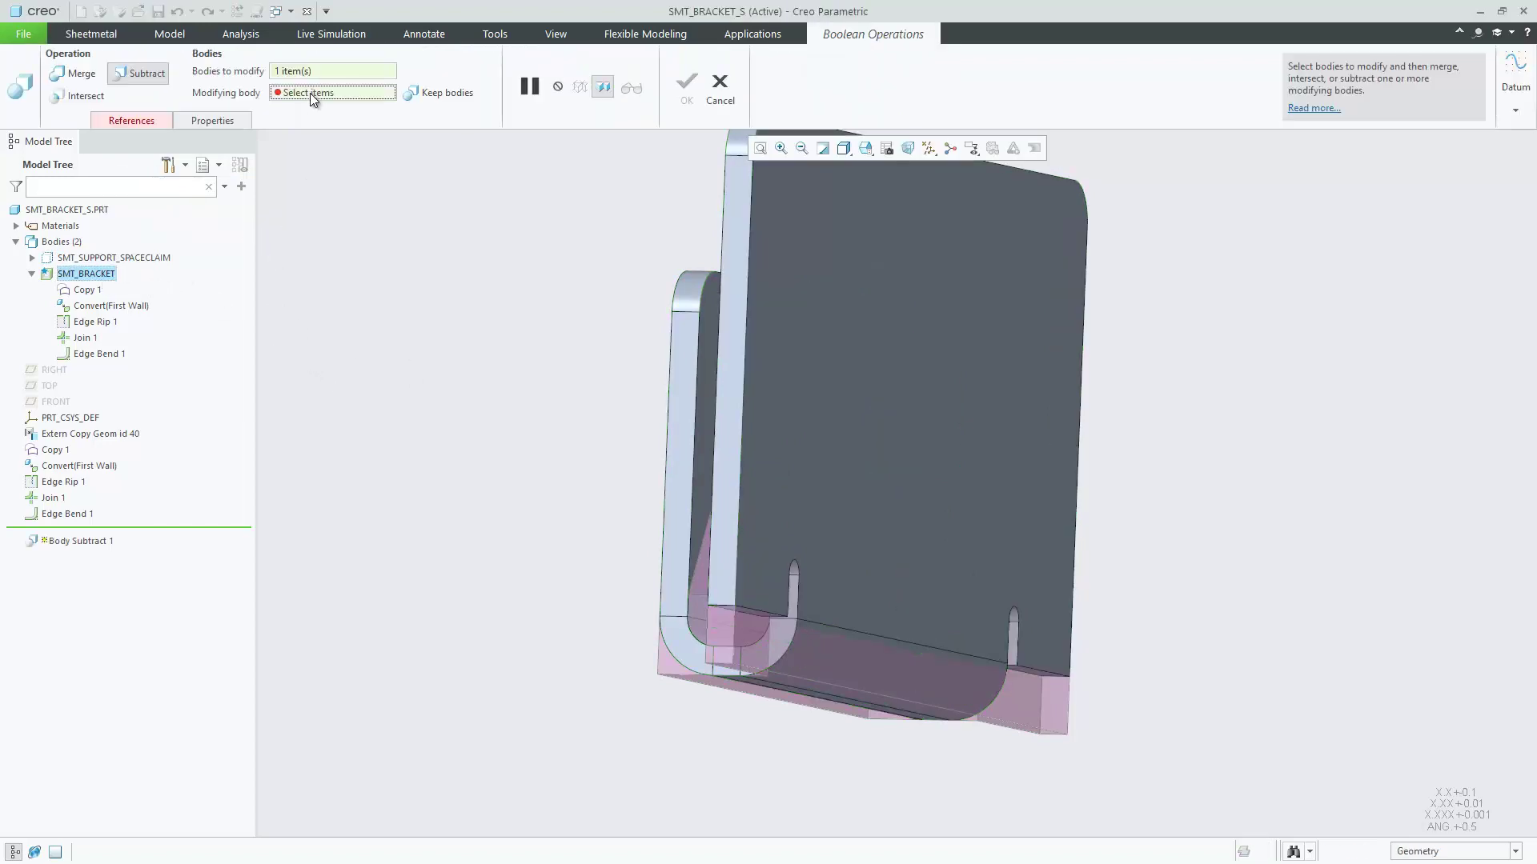
pyautogui.click(143, 257)
pyautogui.middleClick(335, 426)
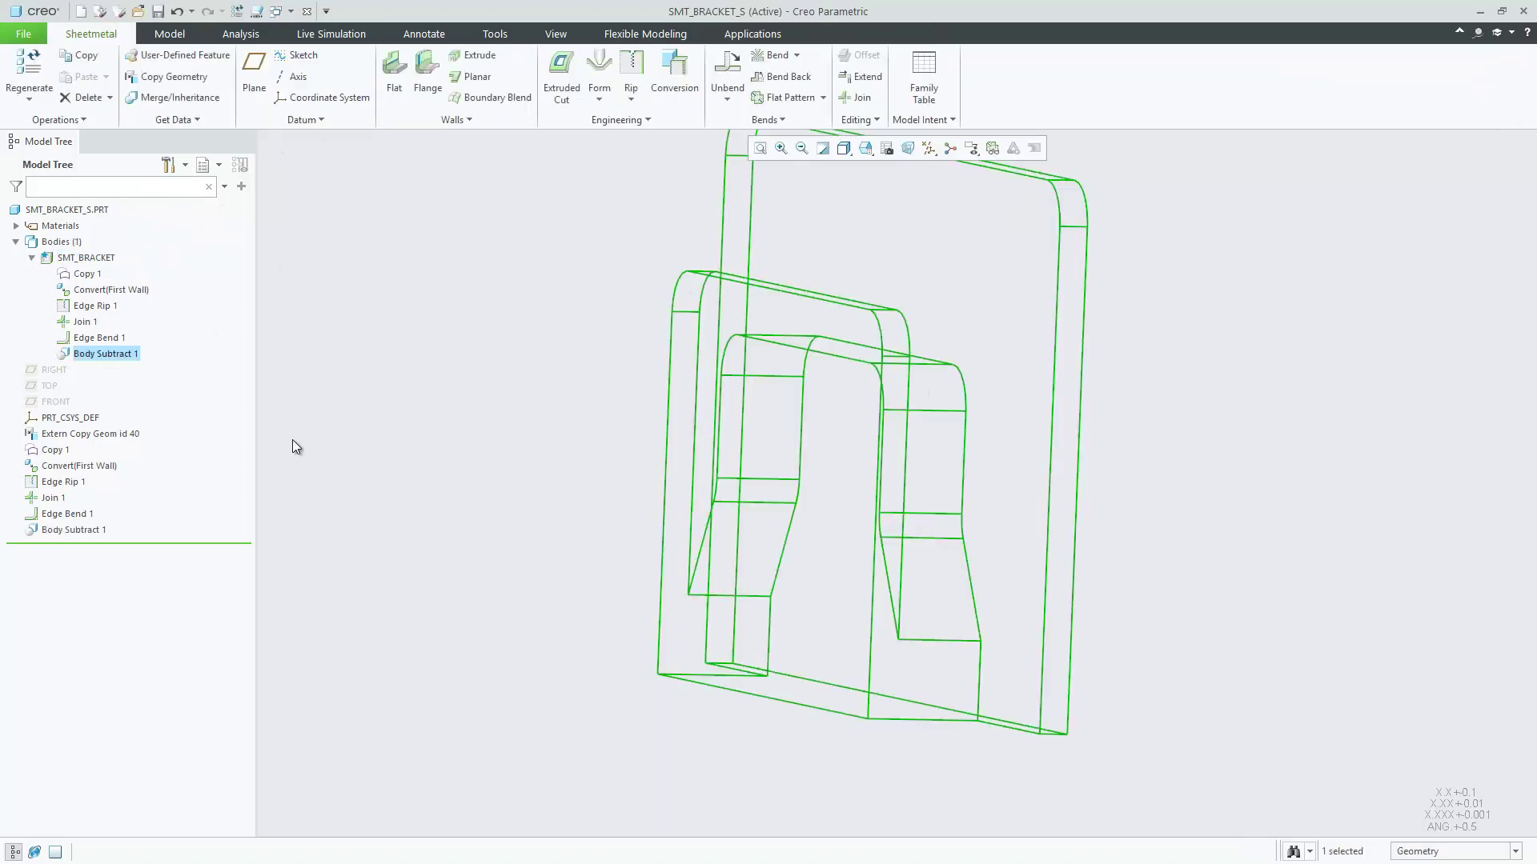
# - Rename Body Subtract 1 to TEST_SPACE_CLAIM
pyautogui.rightClick(120, 353)
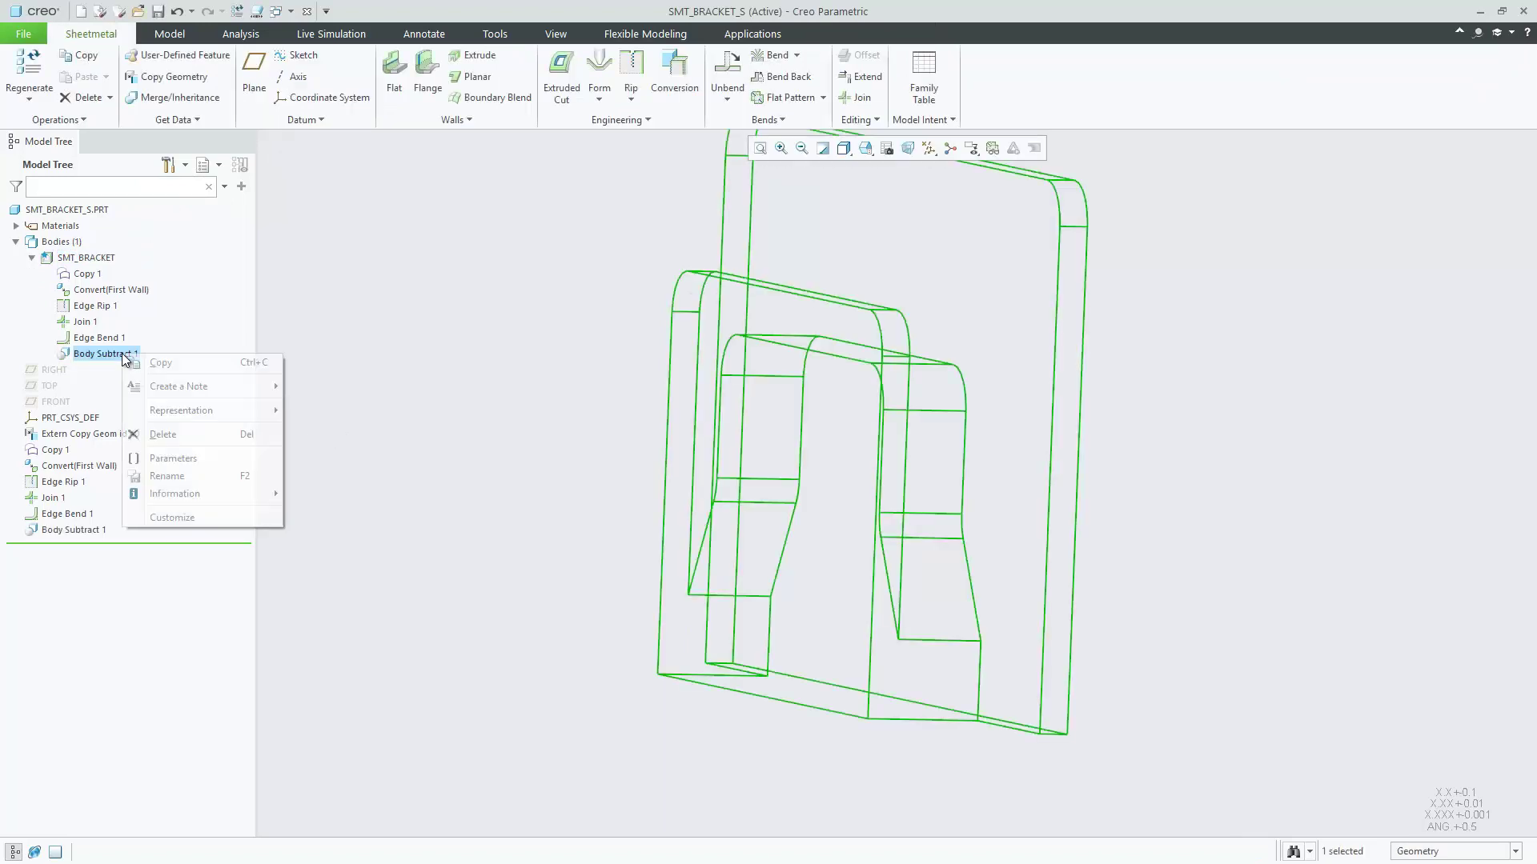
pyautogui.click(200, 468)
pyautogui.write('test_s')
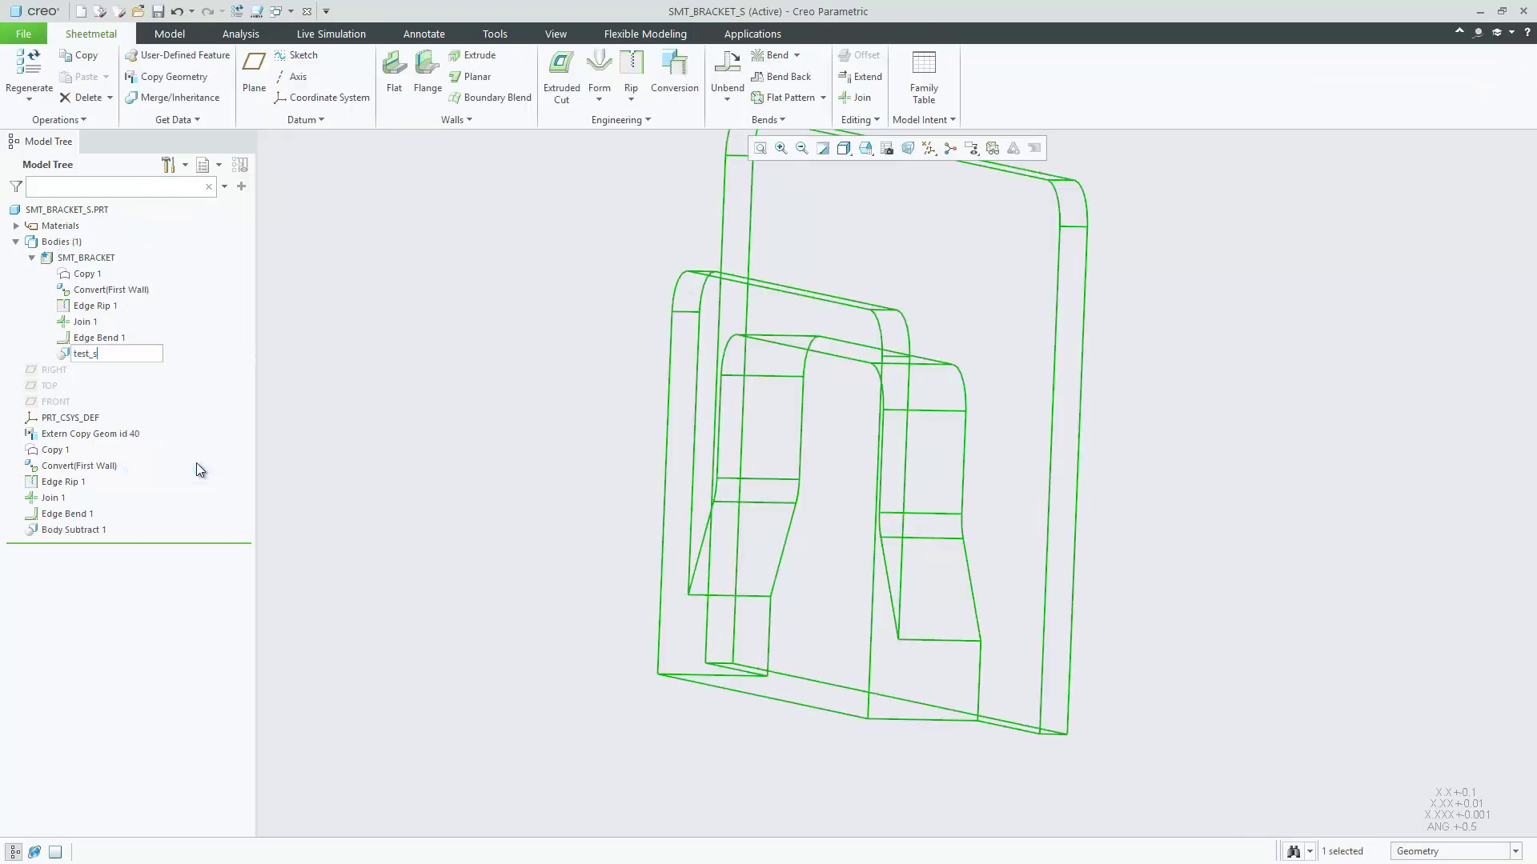
pyautogui.write('pace_claim')
pyautogui.press('Return')
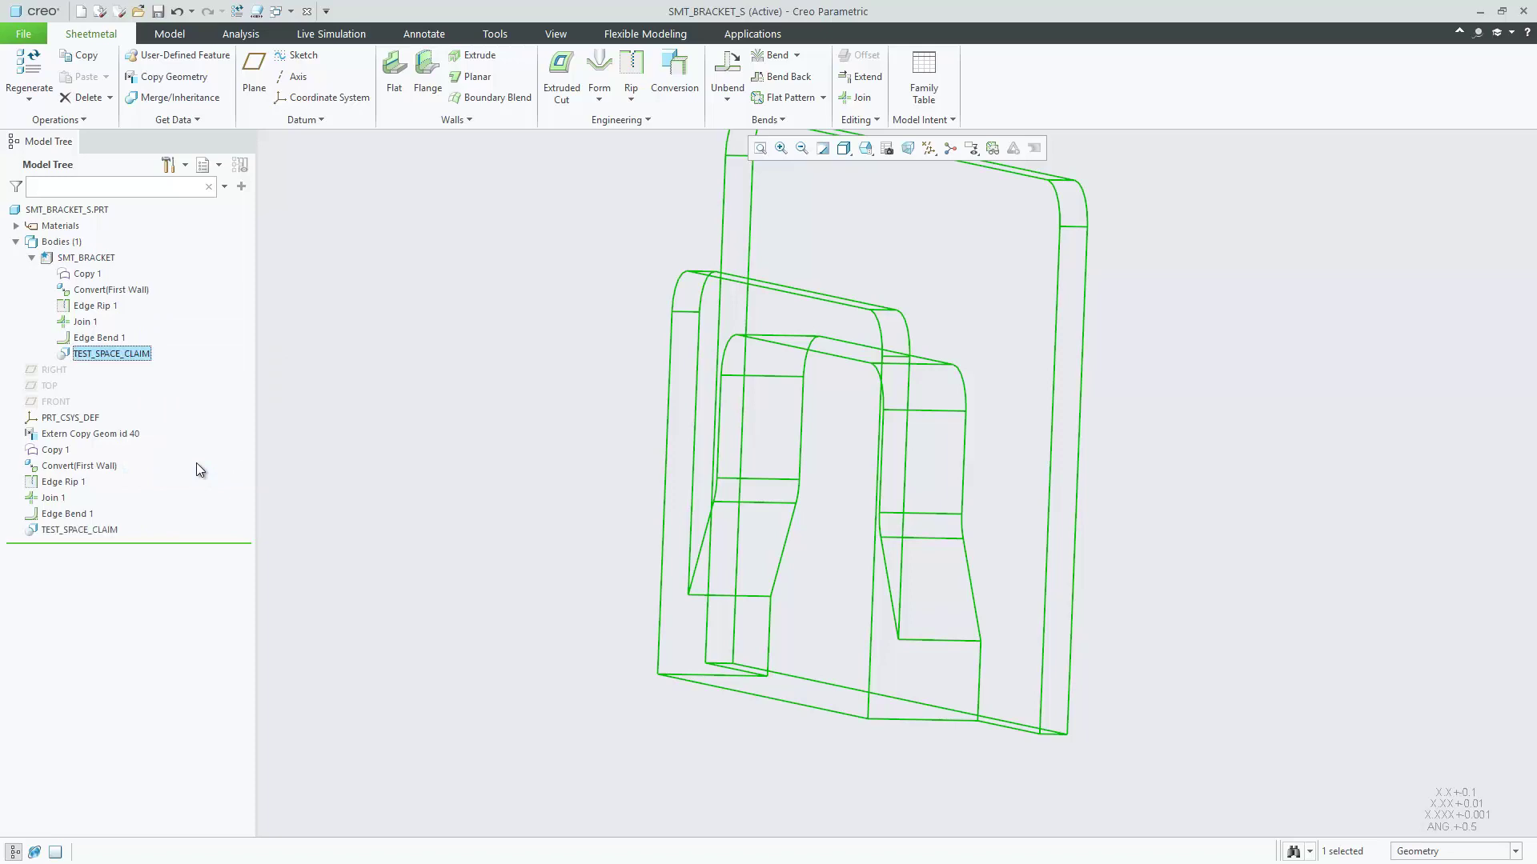
# - Measure SMT_BRACKET's volume, then close the volume readout
pyautogui.click(112, 258)
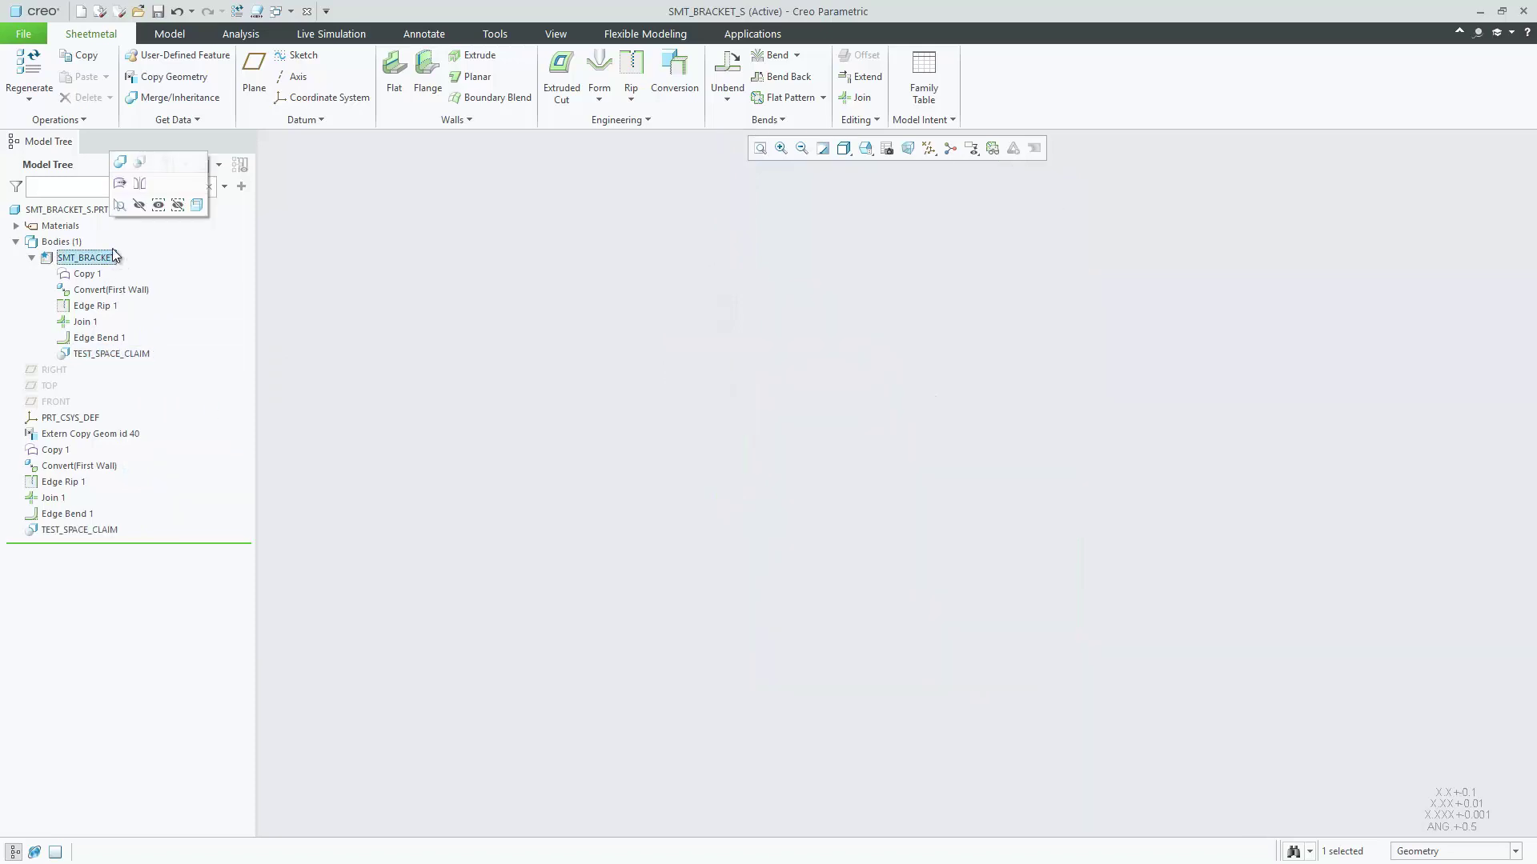
pyautogui.click(197, 205)
pyautogui.moveTo(293, 140); pyautogui.dragTo(319, 210)
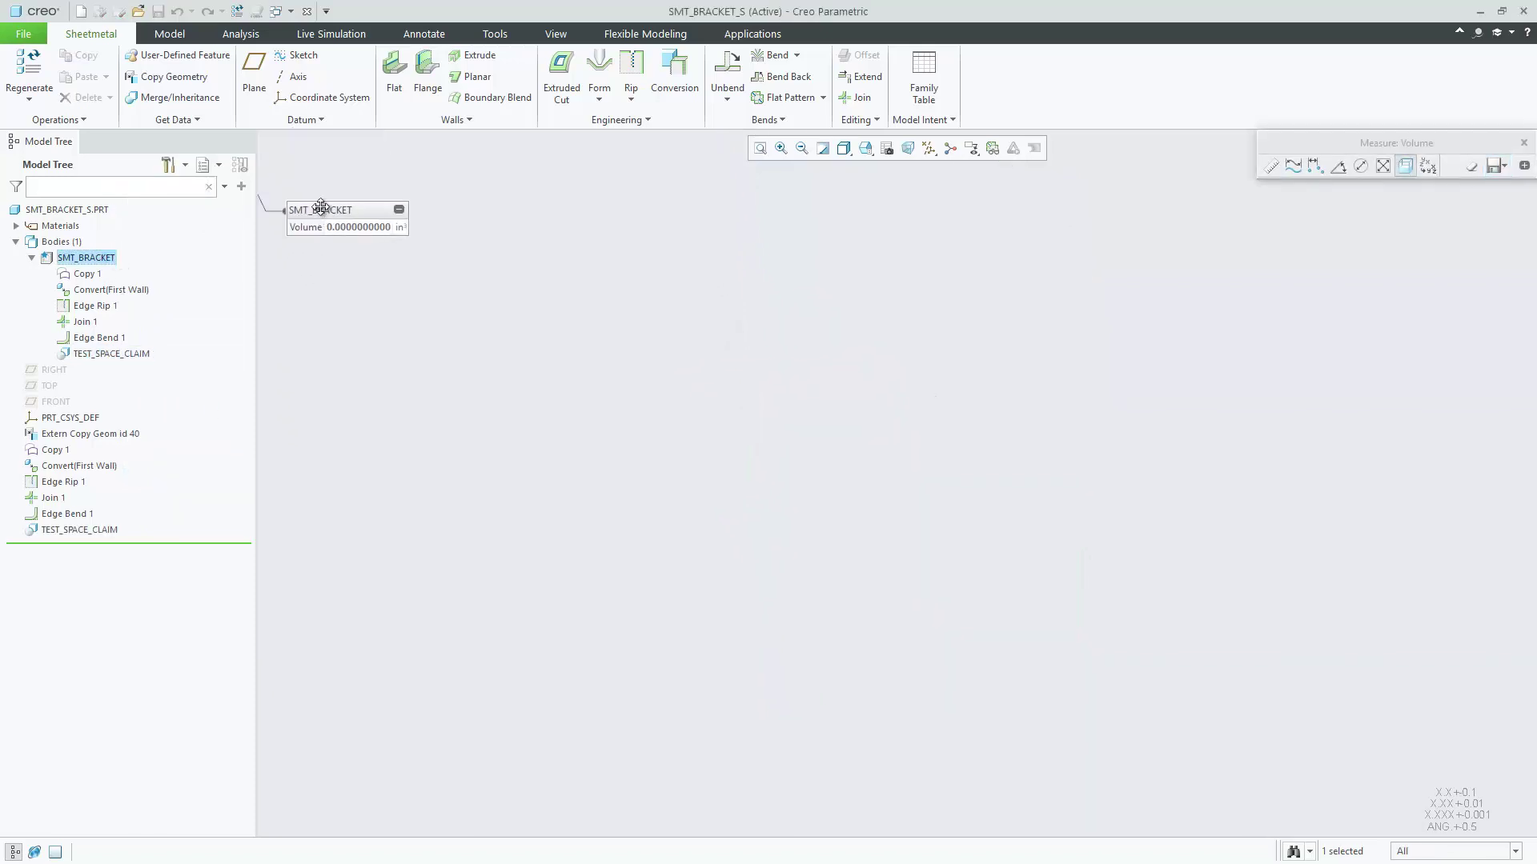
pyautogui.middleClick(334, 293)
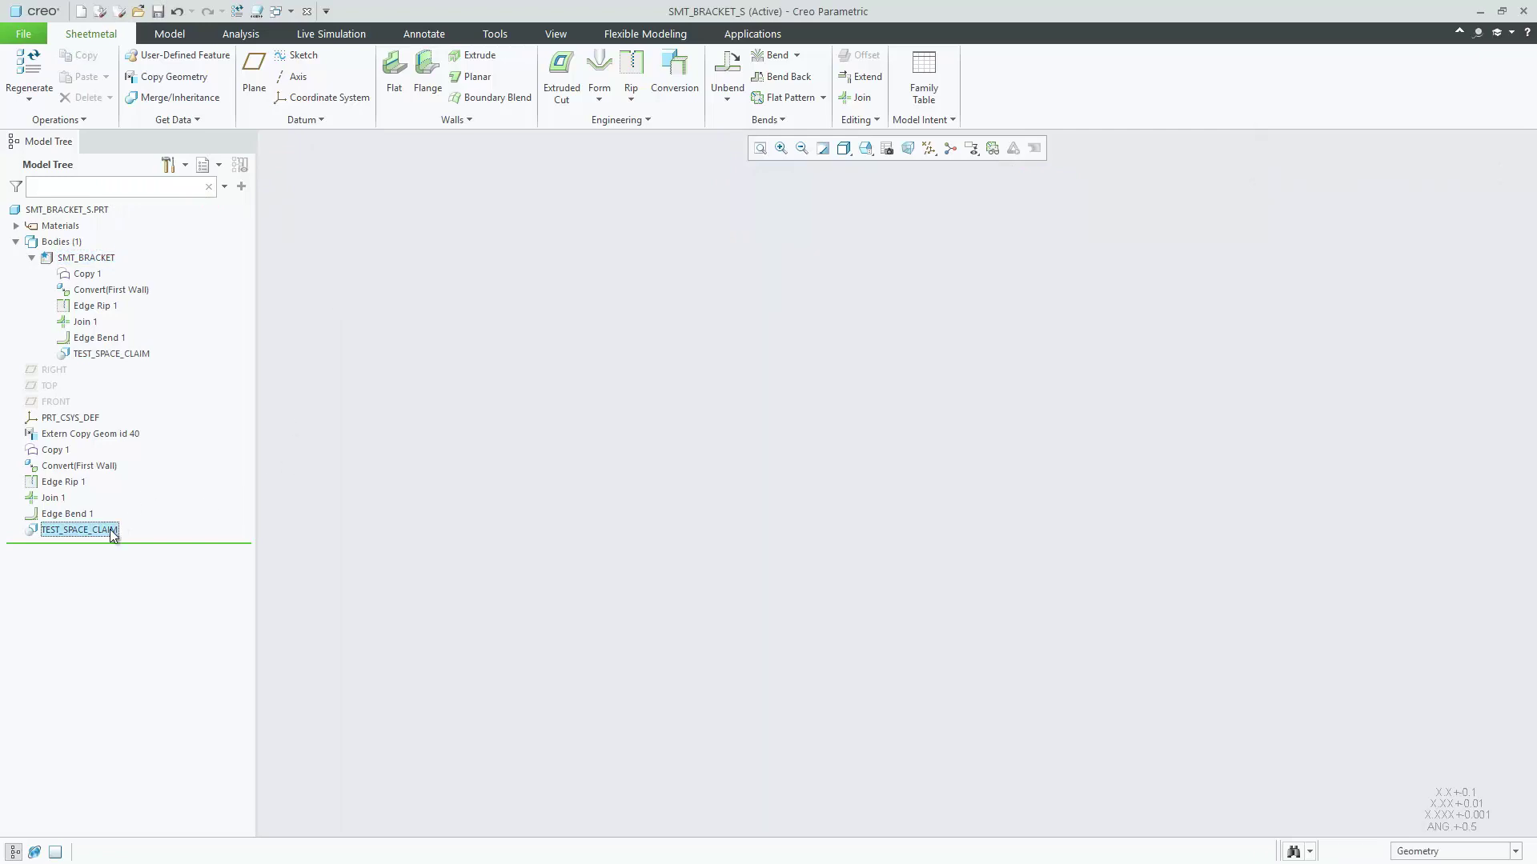
# - Insert the space-claim body from TEST_SPACE_CLAIM and hide it, leaving only the bracket
pyautogui.click(154, 522)
pyautogui.click(730, 480)
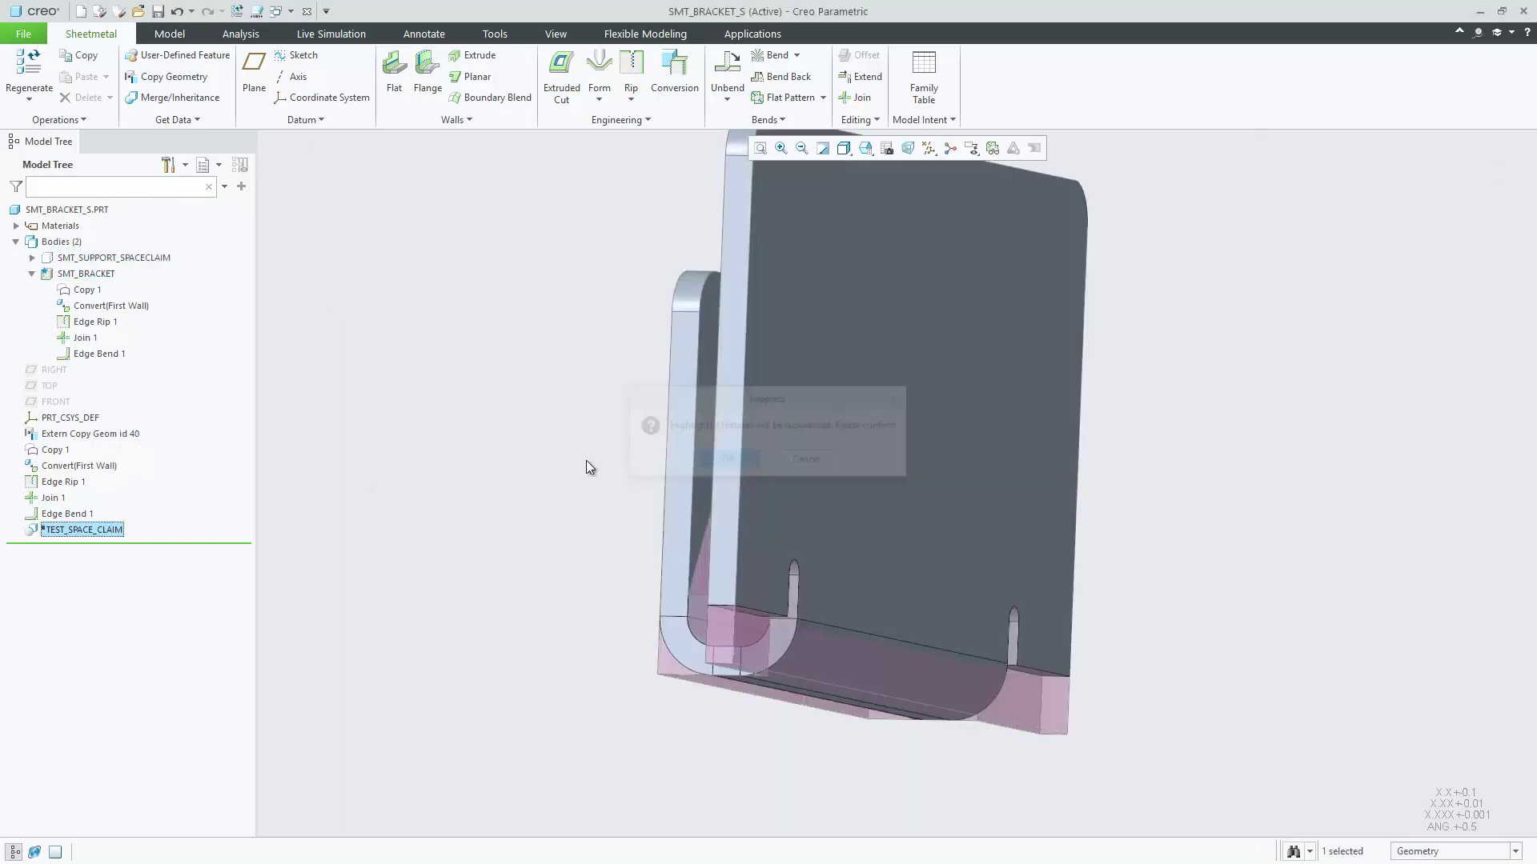
pyautogui.click(385, 454)
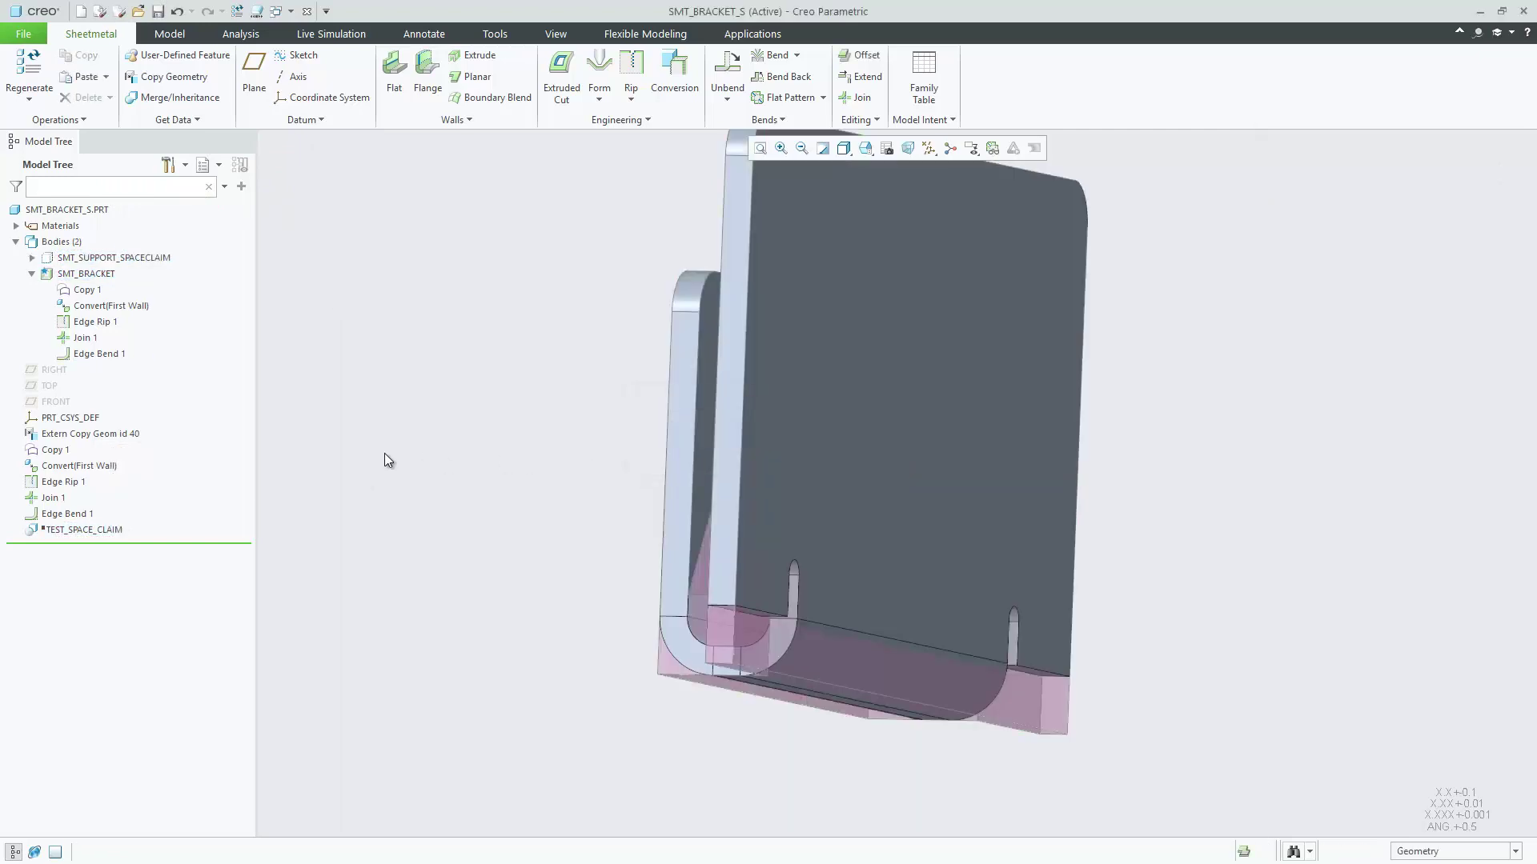
pyautogui.click(113, 271)
pyautogui.click(152, 226)
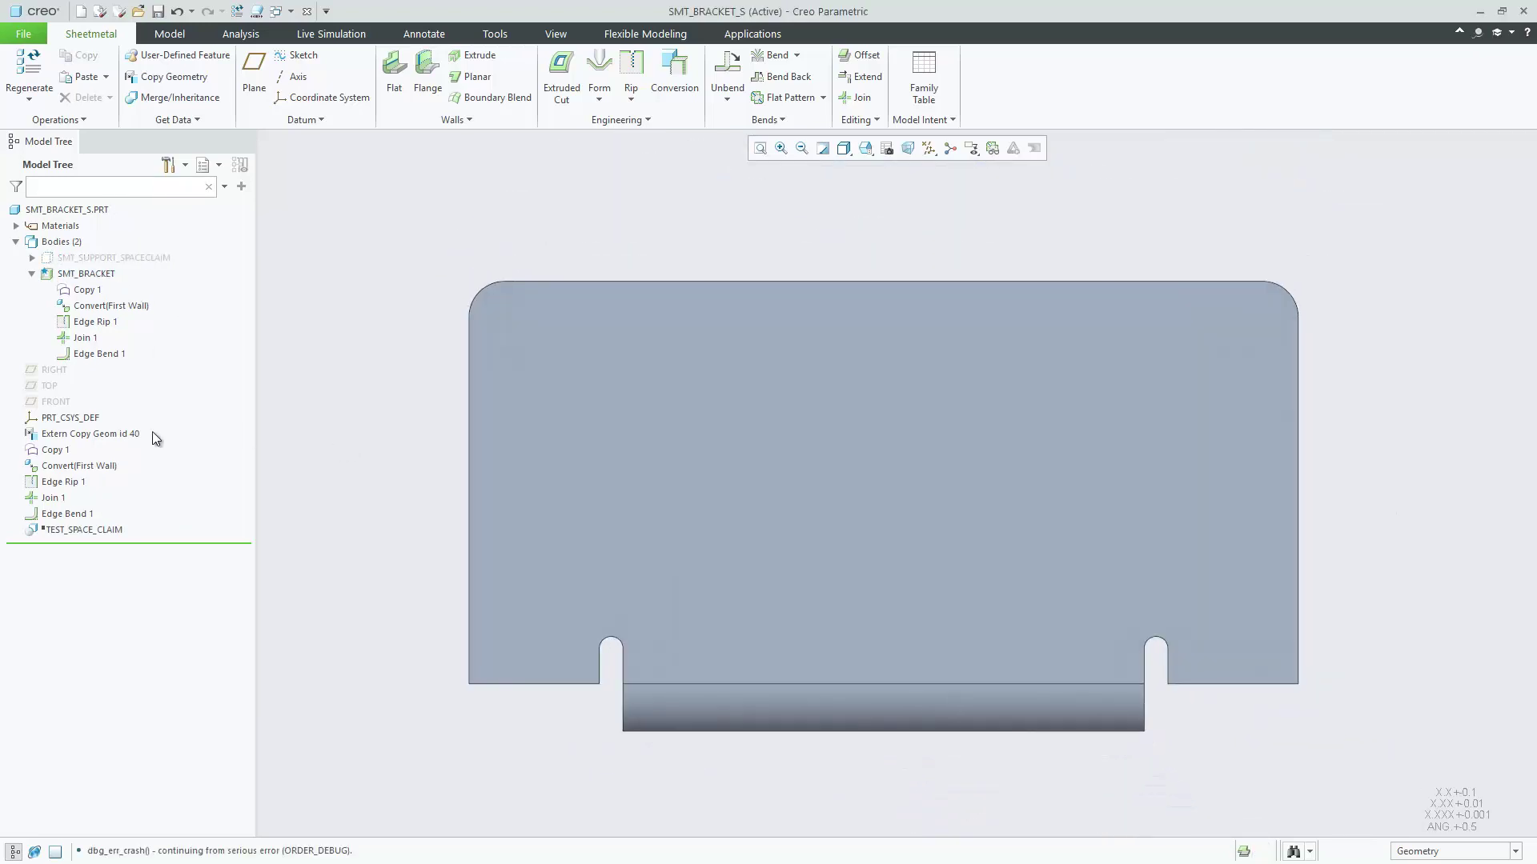
# - View the part straight on to FRONT and start an extruded cut on the bracket's front face
pyautogui.click(56, 401)
pyautogui.click(102, 363)
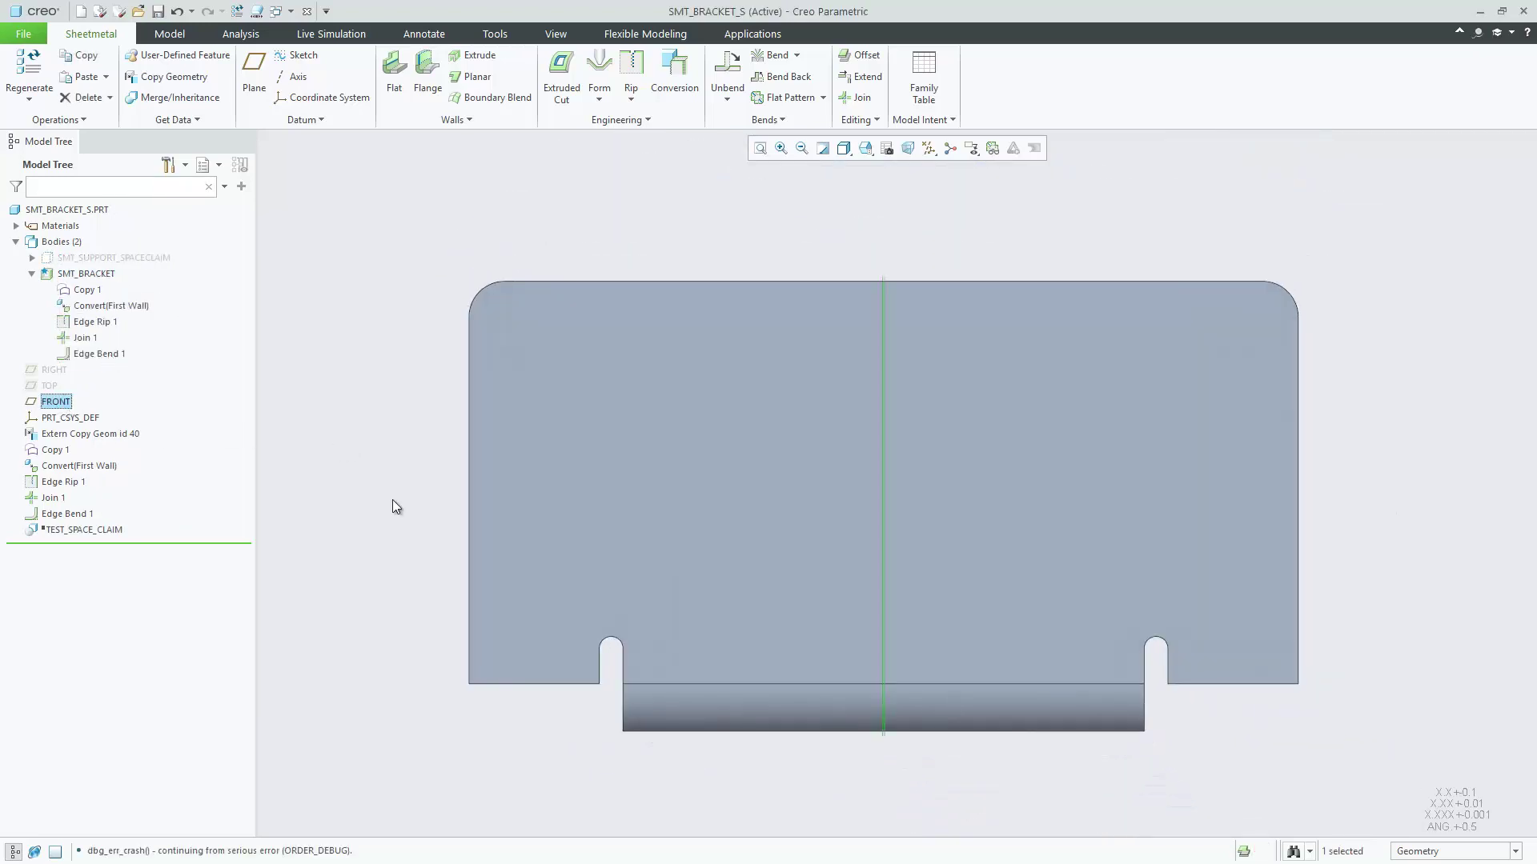
pyautogui.click(1127, 539)
pyautogui.click(1138, 515)
# - Sketch a circle on the front face and set its diameter to 6.00
pyautogui.rightClick(1039, 502)
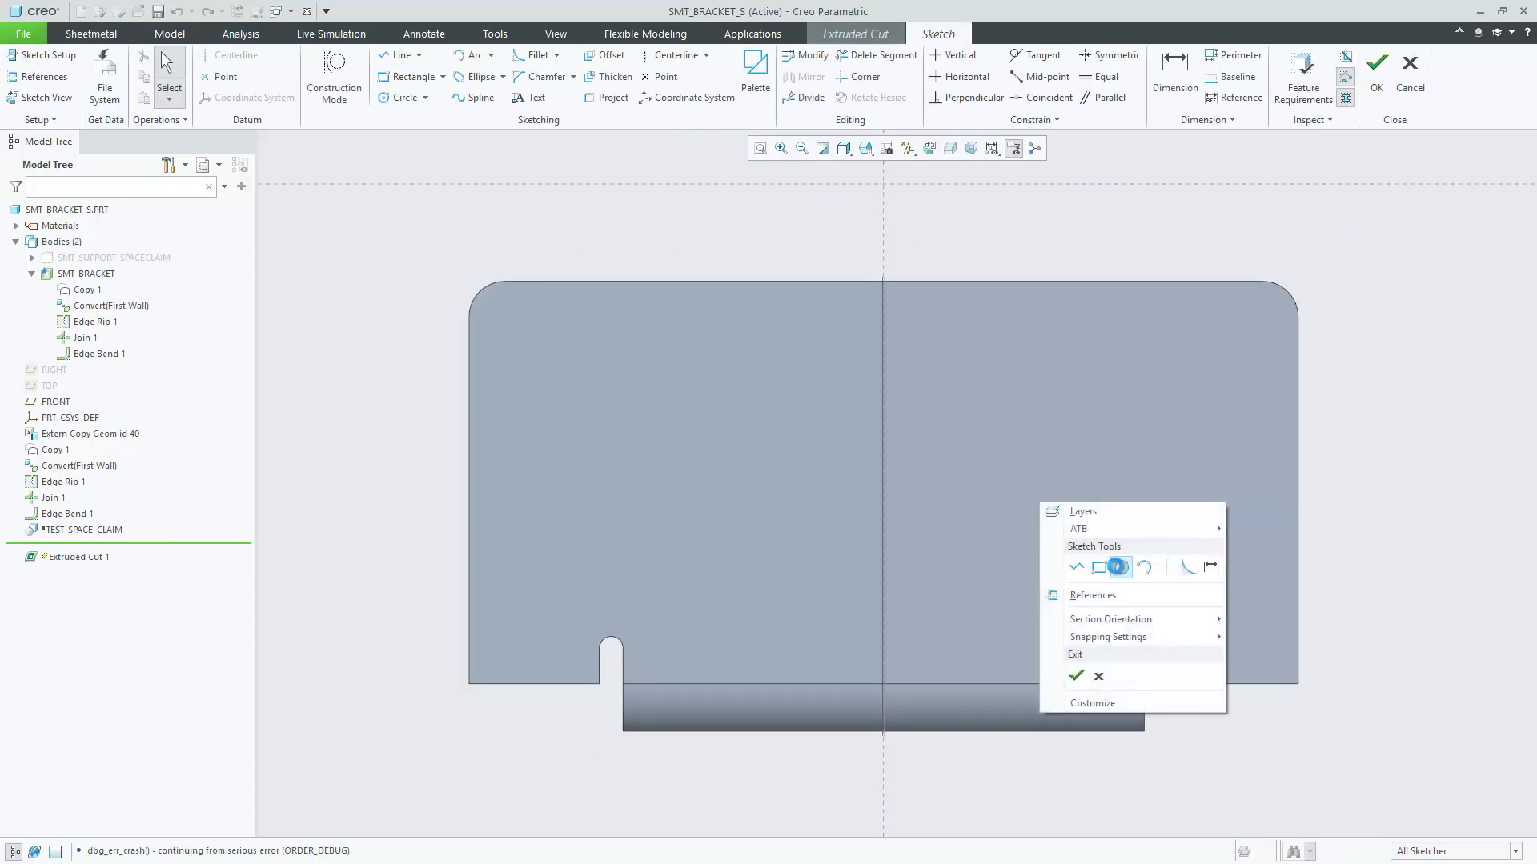
pyautogui.click(1107, 563)
pyautogui.click(995, 486)
pyautogui.click(1023, 522)
pyautogui.middleClick(930, 450)
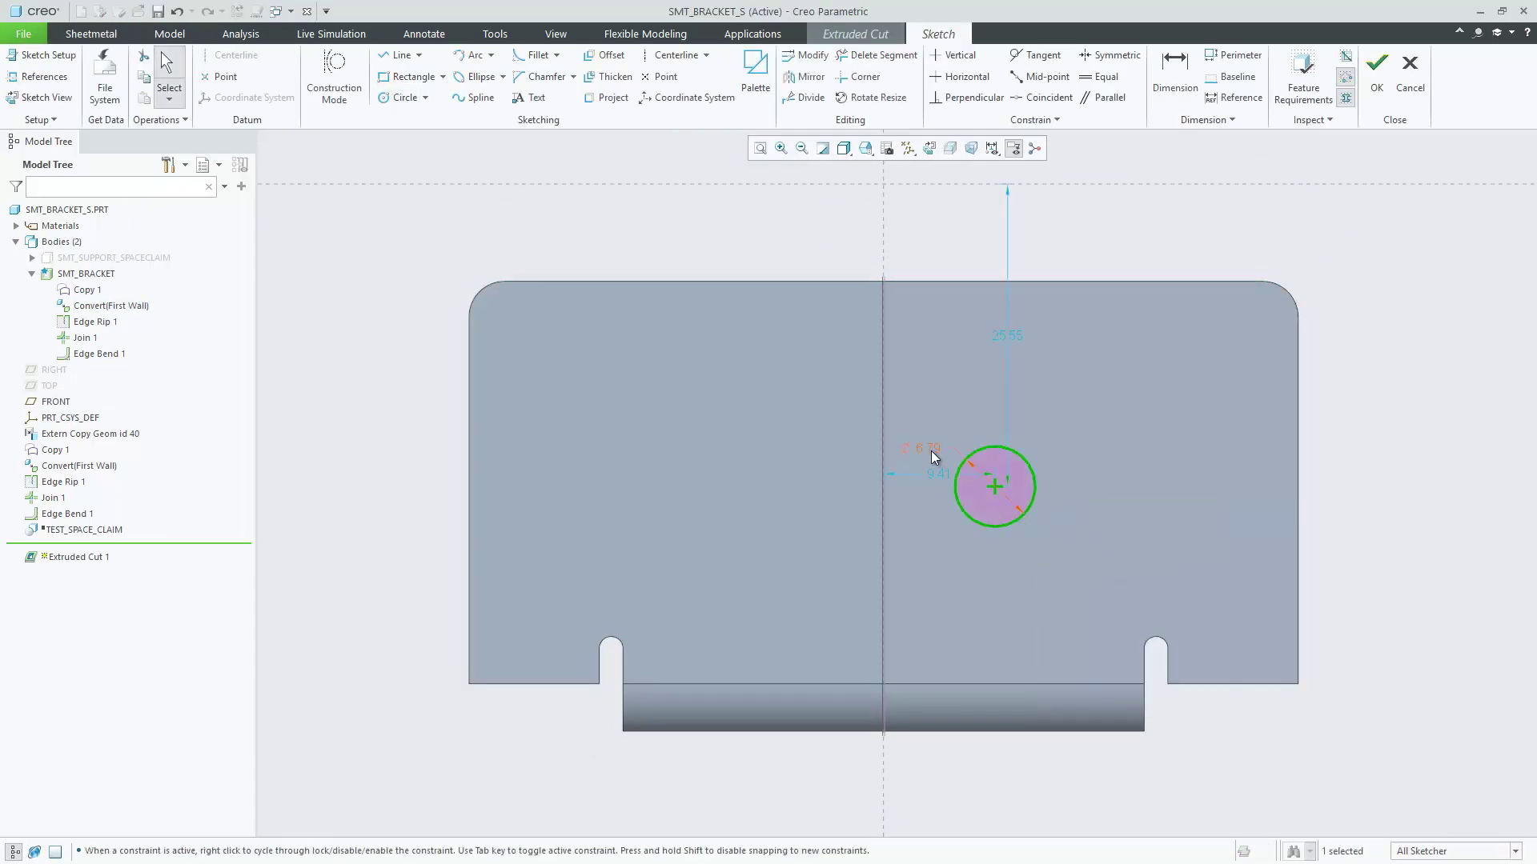
pyautogui.doubleClick(930, 450)
pyautogui.write('6')
pyautogui.press('Return')
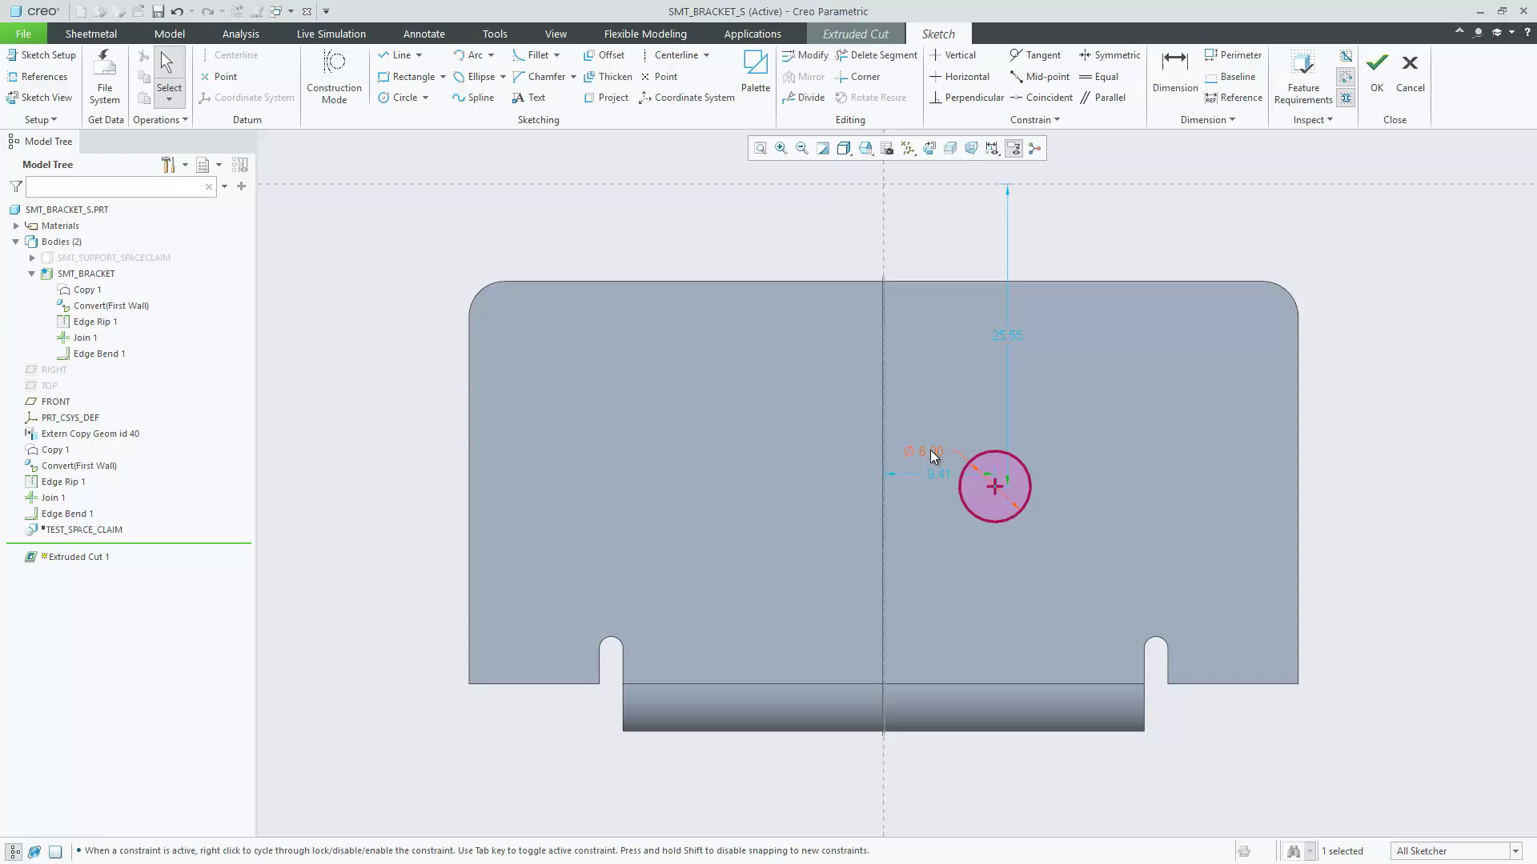
# - Locate the circle 11.00 from the centreline and 16.00 above the bottom edge
pyautogui.doubleClick(935, 472)
pyautogui.write('11')
pyautogui.press('Return')
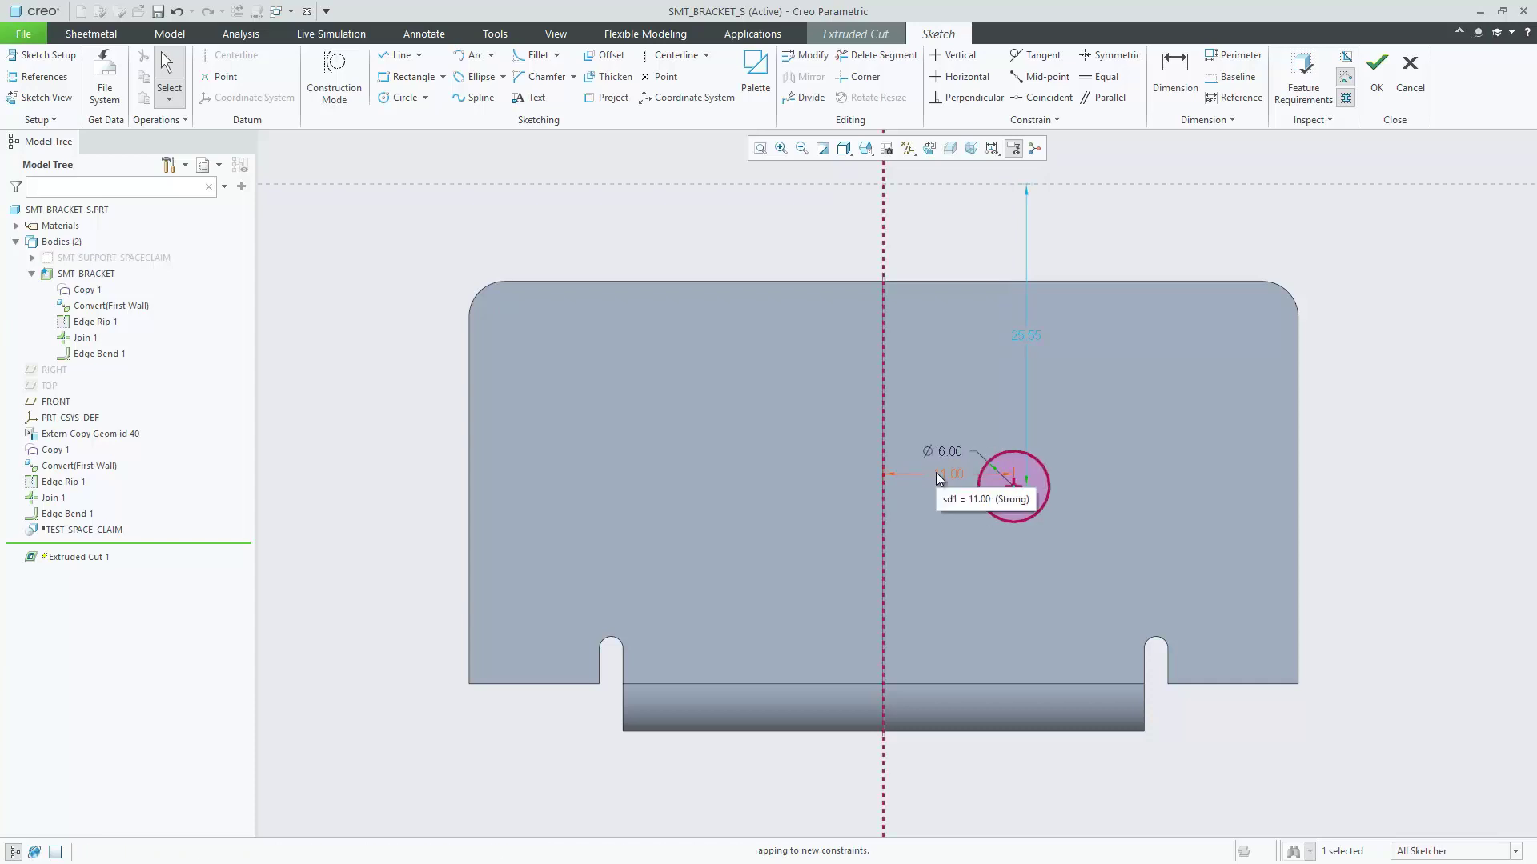
pyautogui.click(1038, 731)
pyautogui.middleClick(1035, 622)
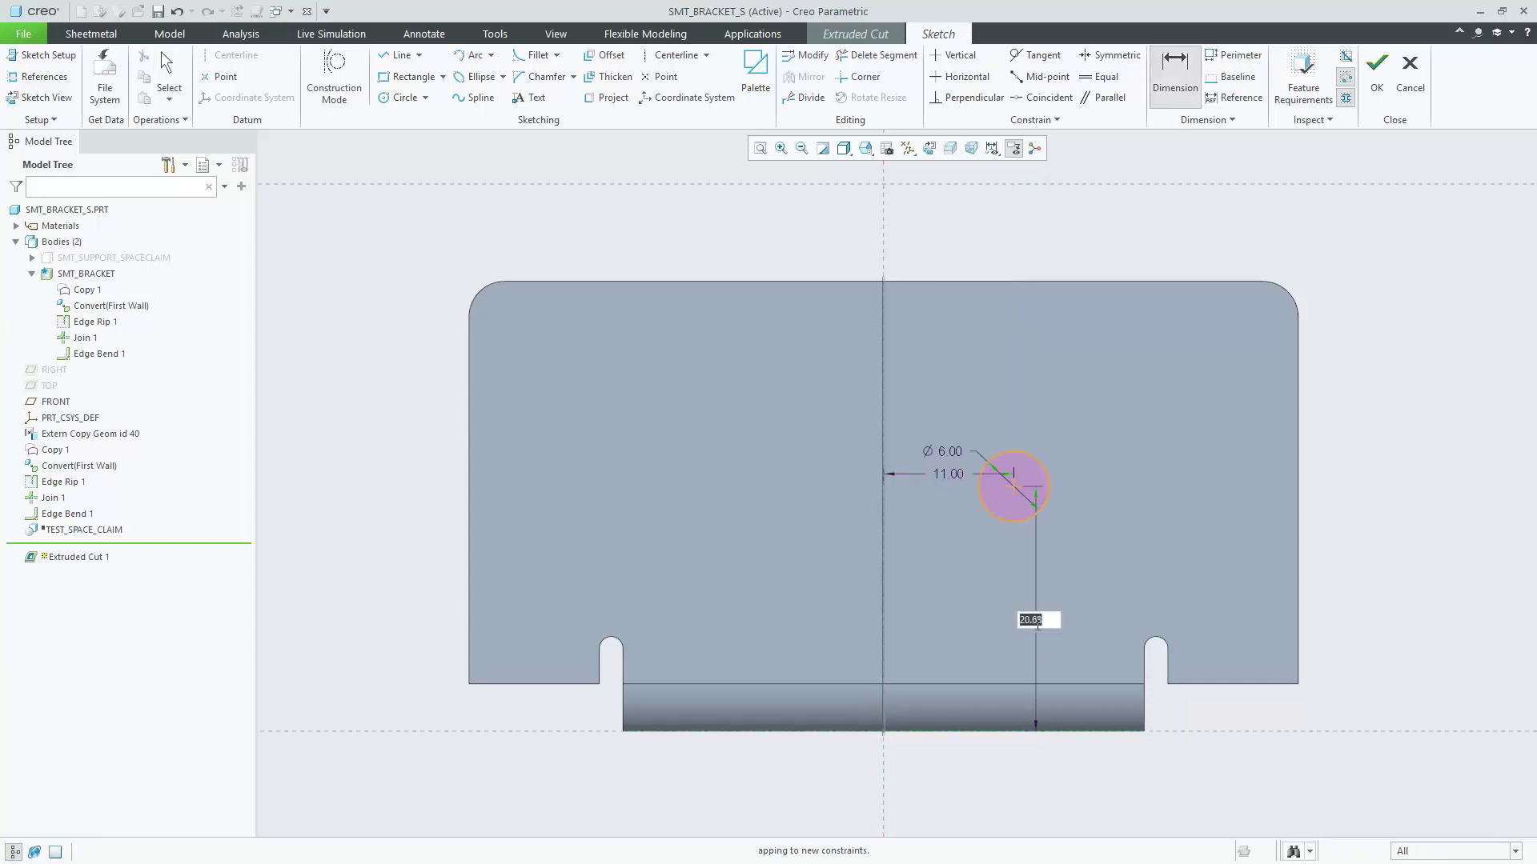
pyautogui.write('16')
pyautogui.press('Return')
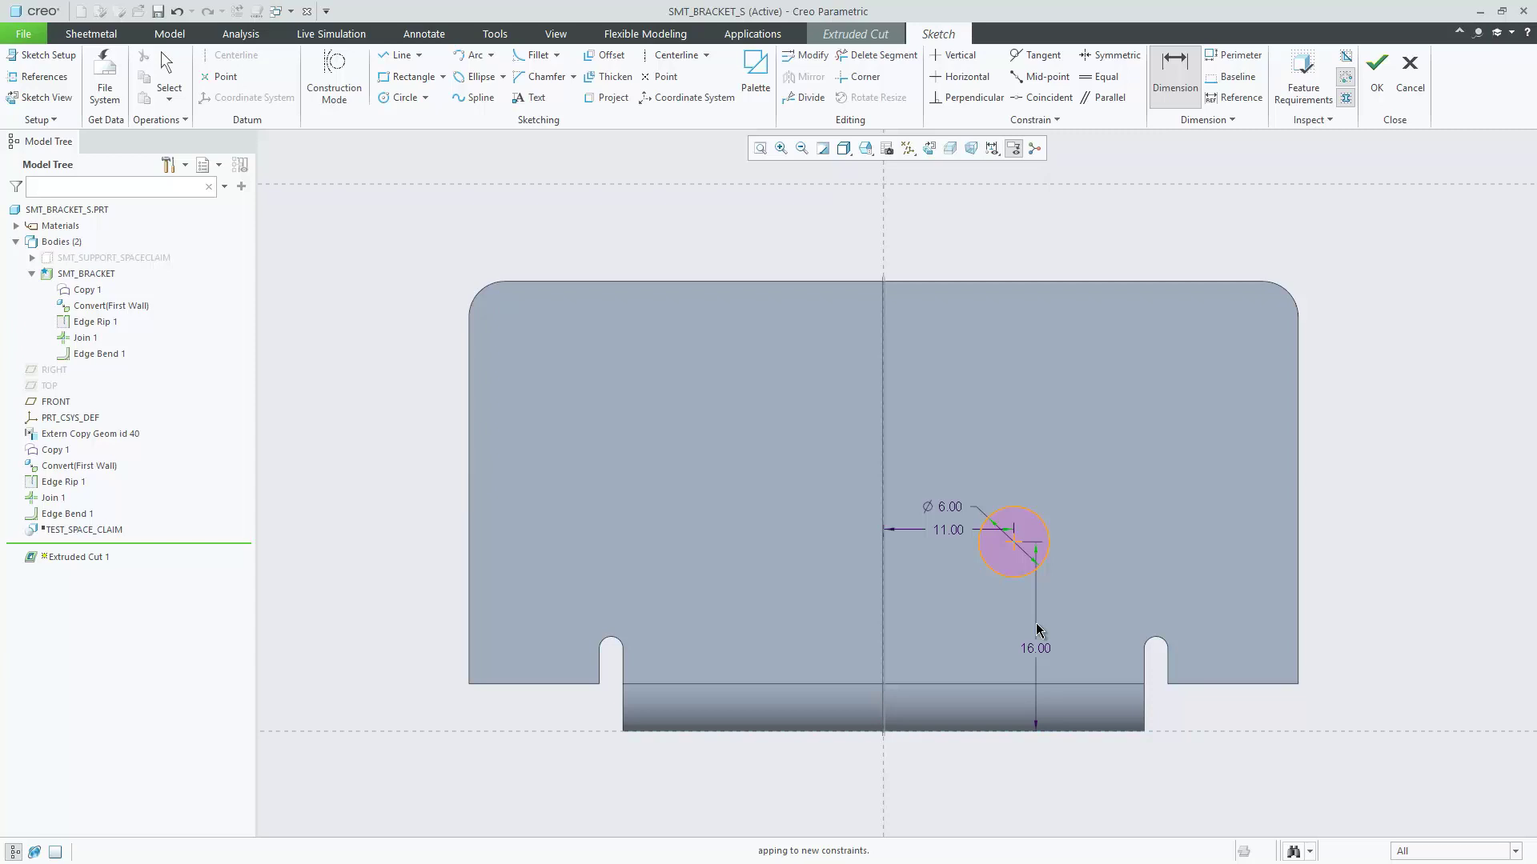
# - Accept the sketch and complete the cut with Through All depth
pyautogui.rightClick(1064, 616)
pyautogui.click(1105, 788)
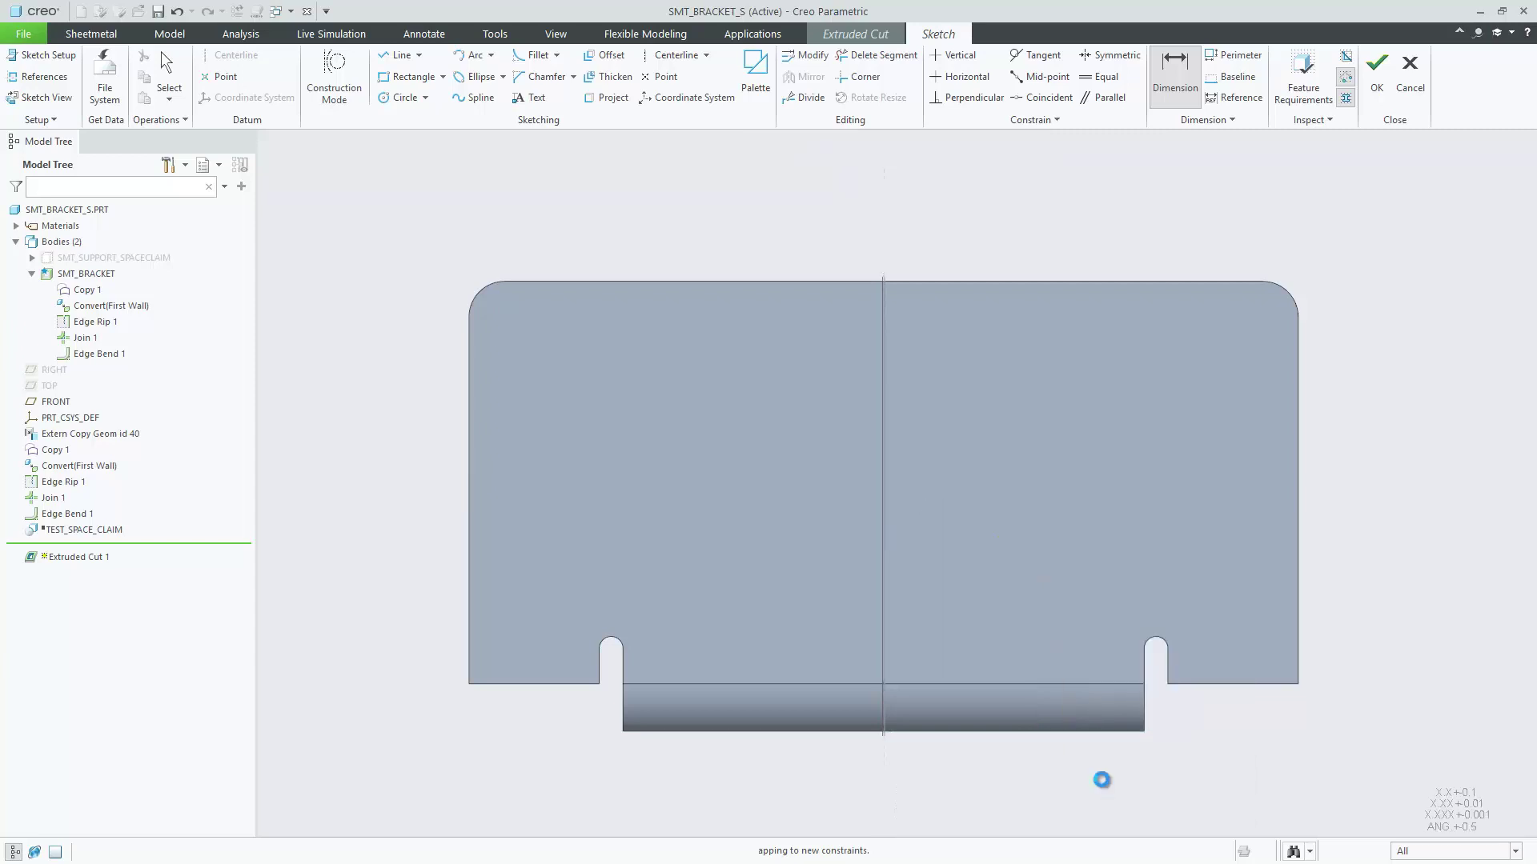
pyautogui.rightClick(1096, 609)
pyautogui.moveTo(1193, 655)
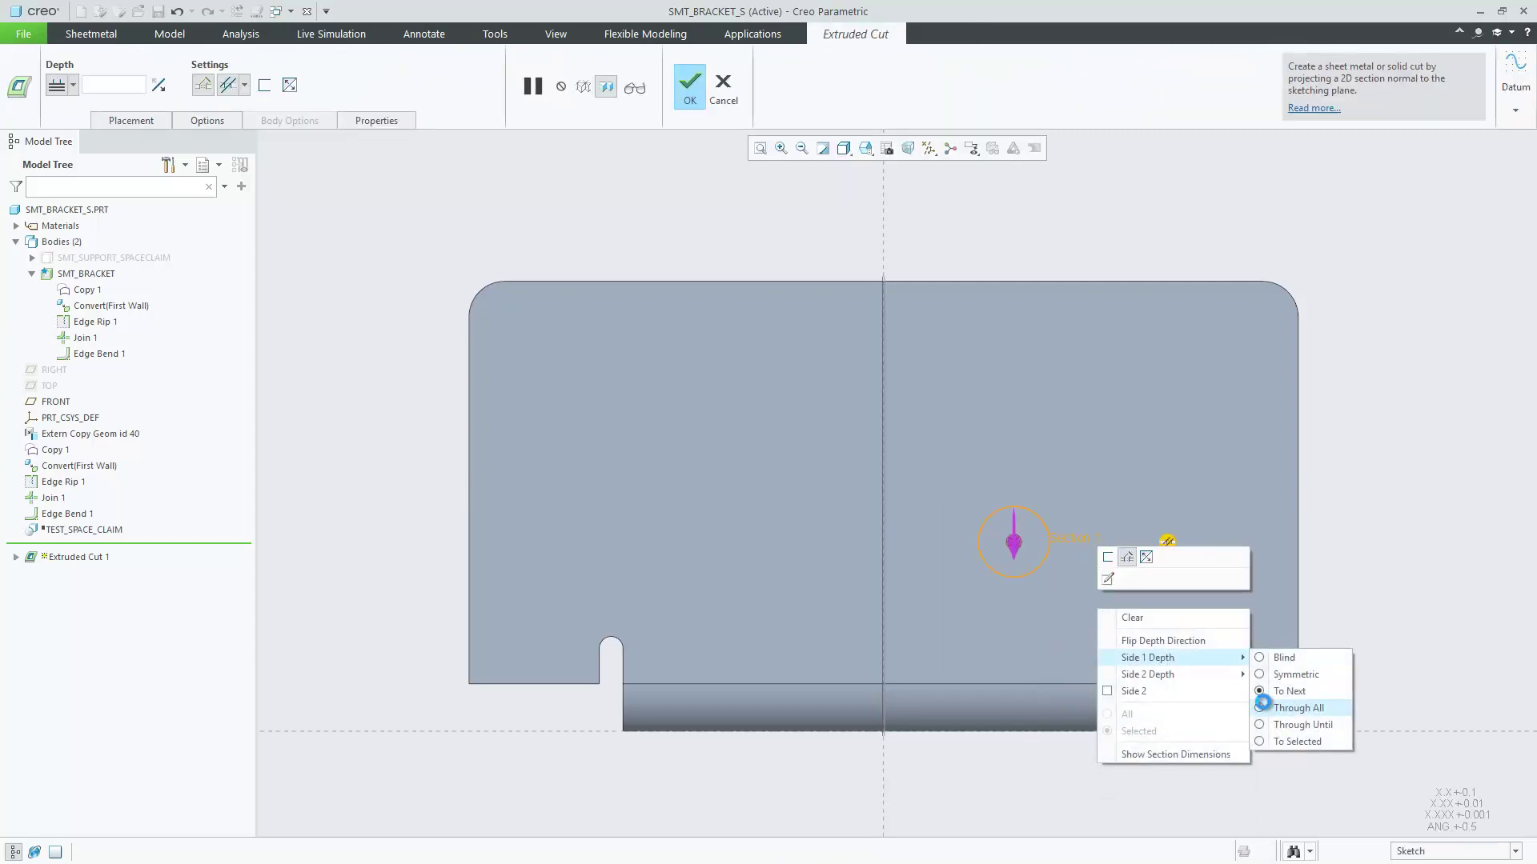
pyautogui.click(1263, 703)
pyautogui.middleClick(1263, 702)
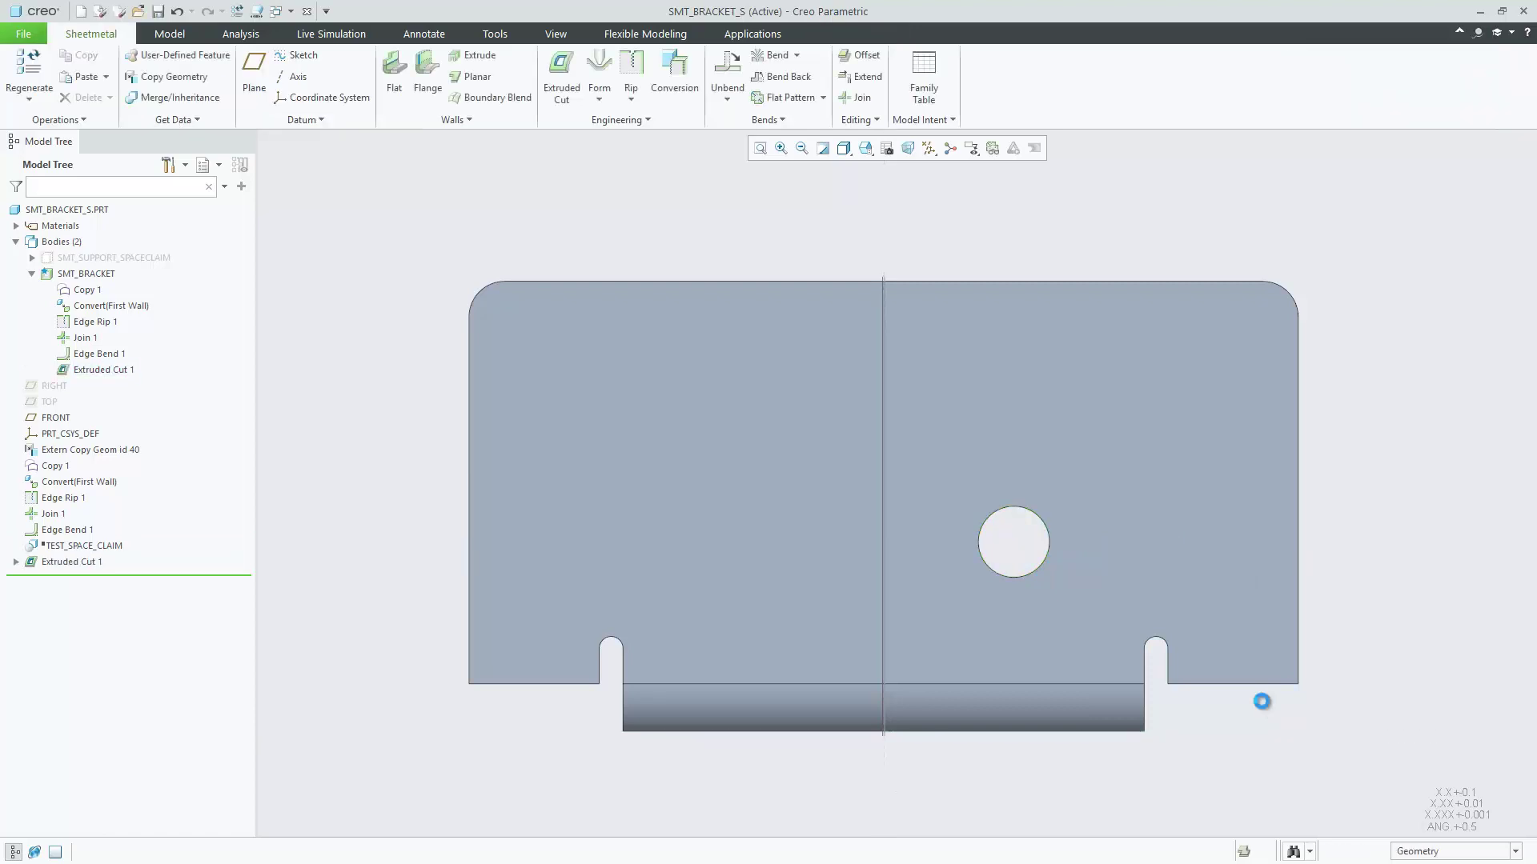
# - Start a second extruded cut on the inner wall and sketch a concentric Ø11 circle
pyautogui.click(832, 551)
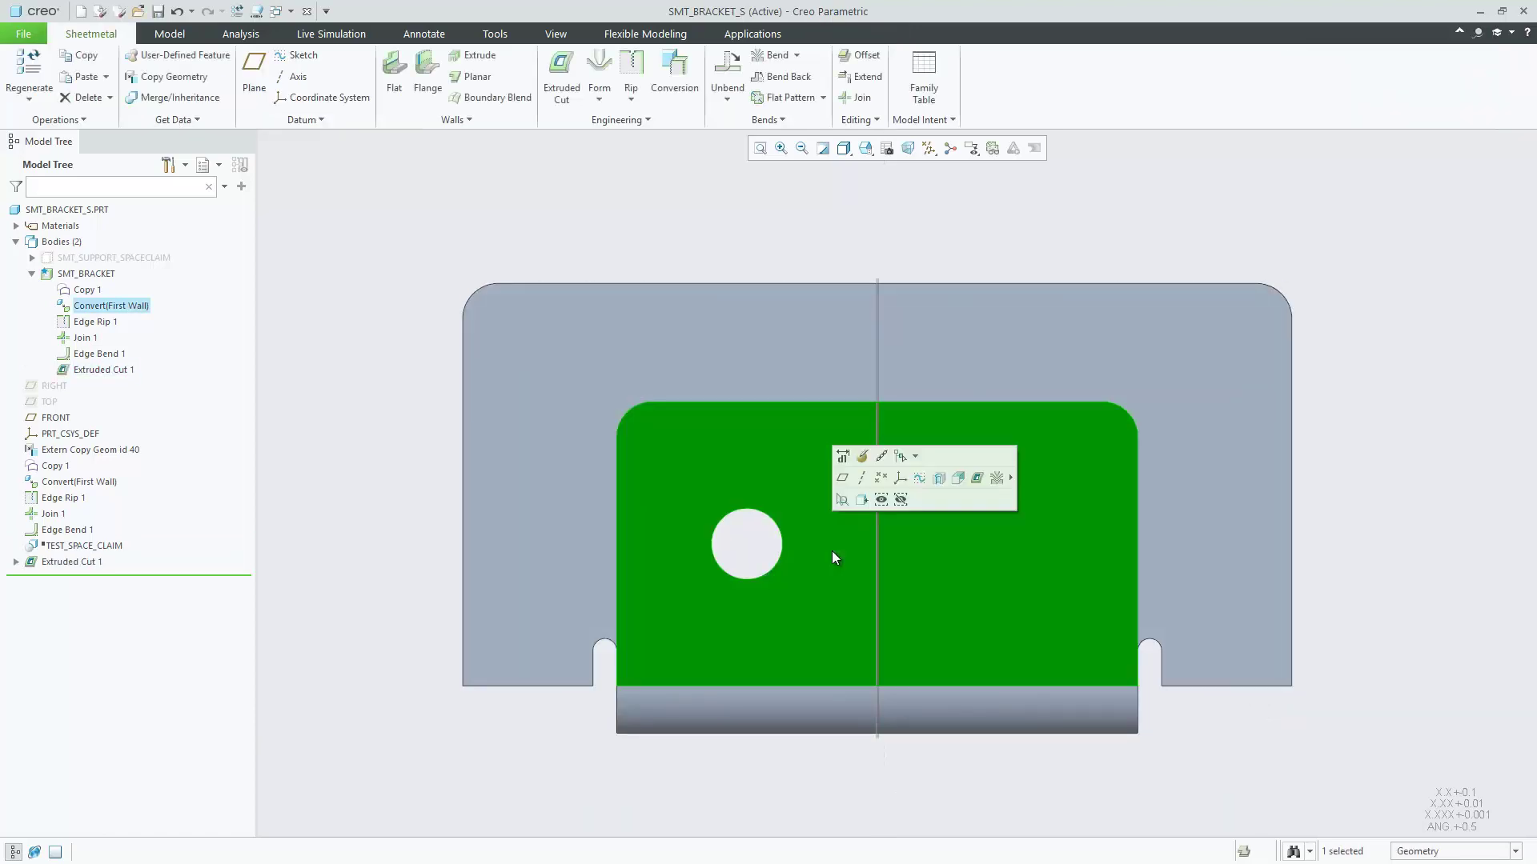
pyautogui.click(972, 477)
pyautogui.rightClick(857, 517)
pyautogui.click(937, 578)
pyautogui.click(747, 544)
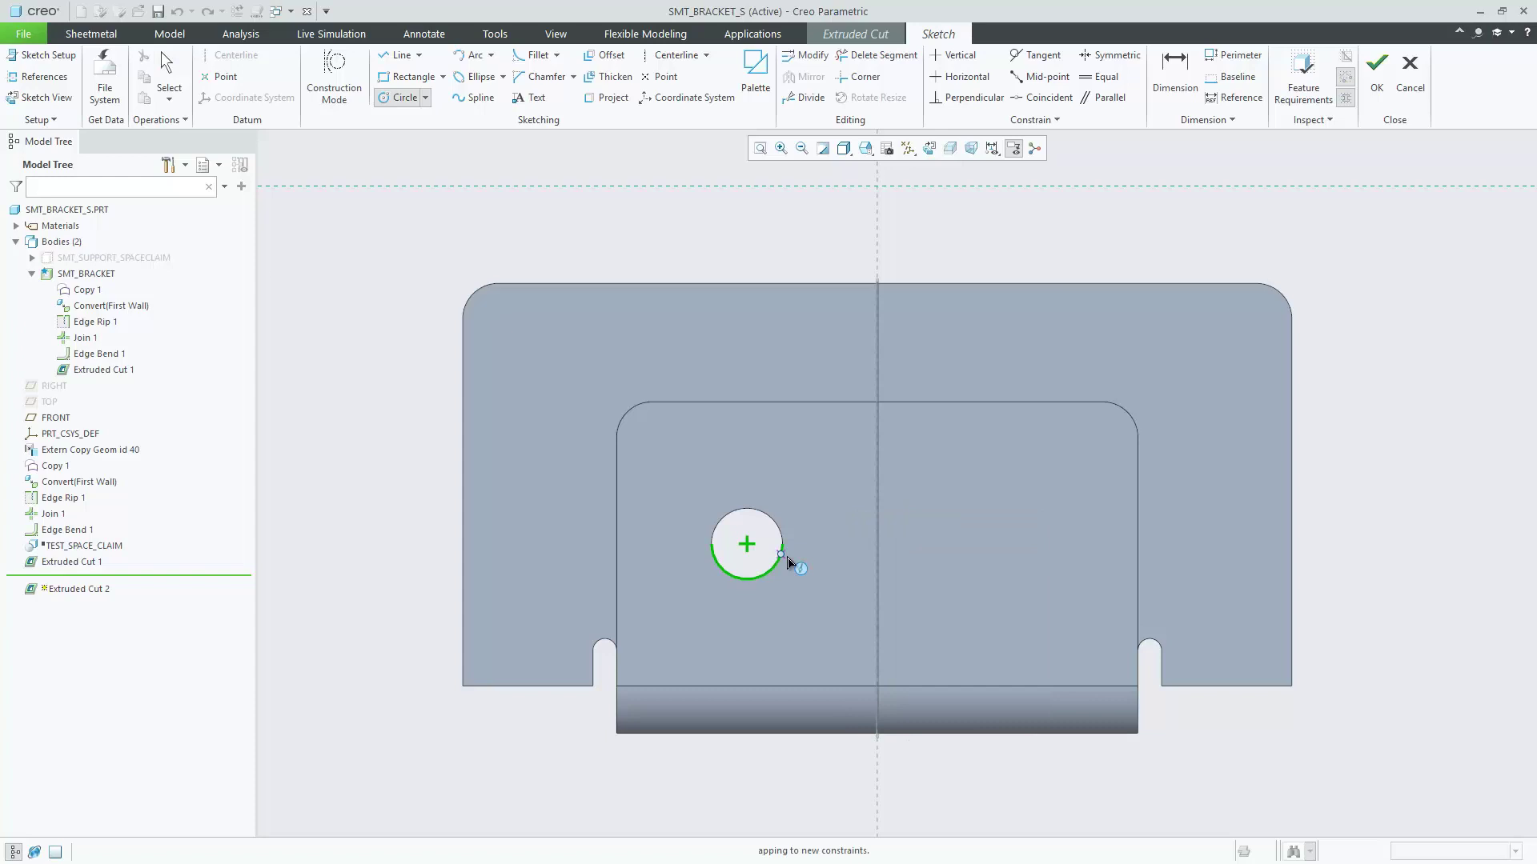
pyautogui.click(808, 588)
pyautogui.middleClick(718, 515)
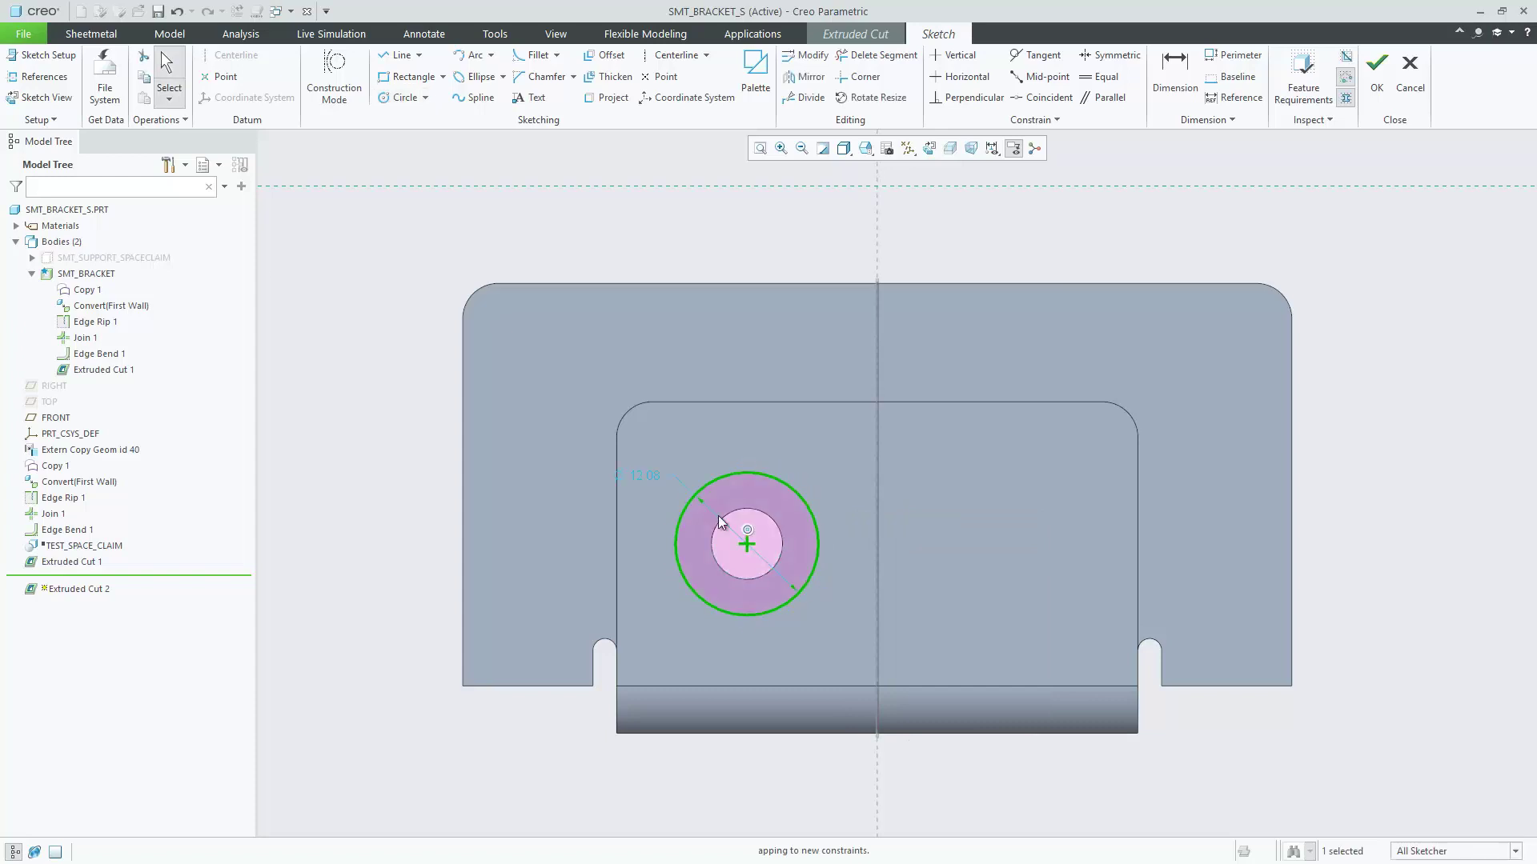
pyautogui.doubleClick(639, 472)
pyautogui.write('11')
pyautogui.press('Return')
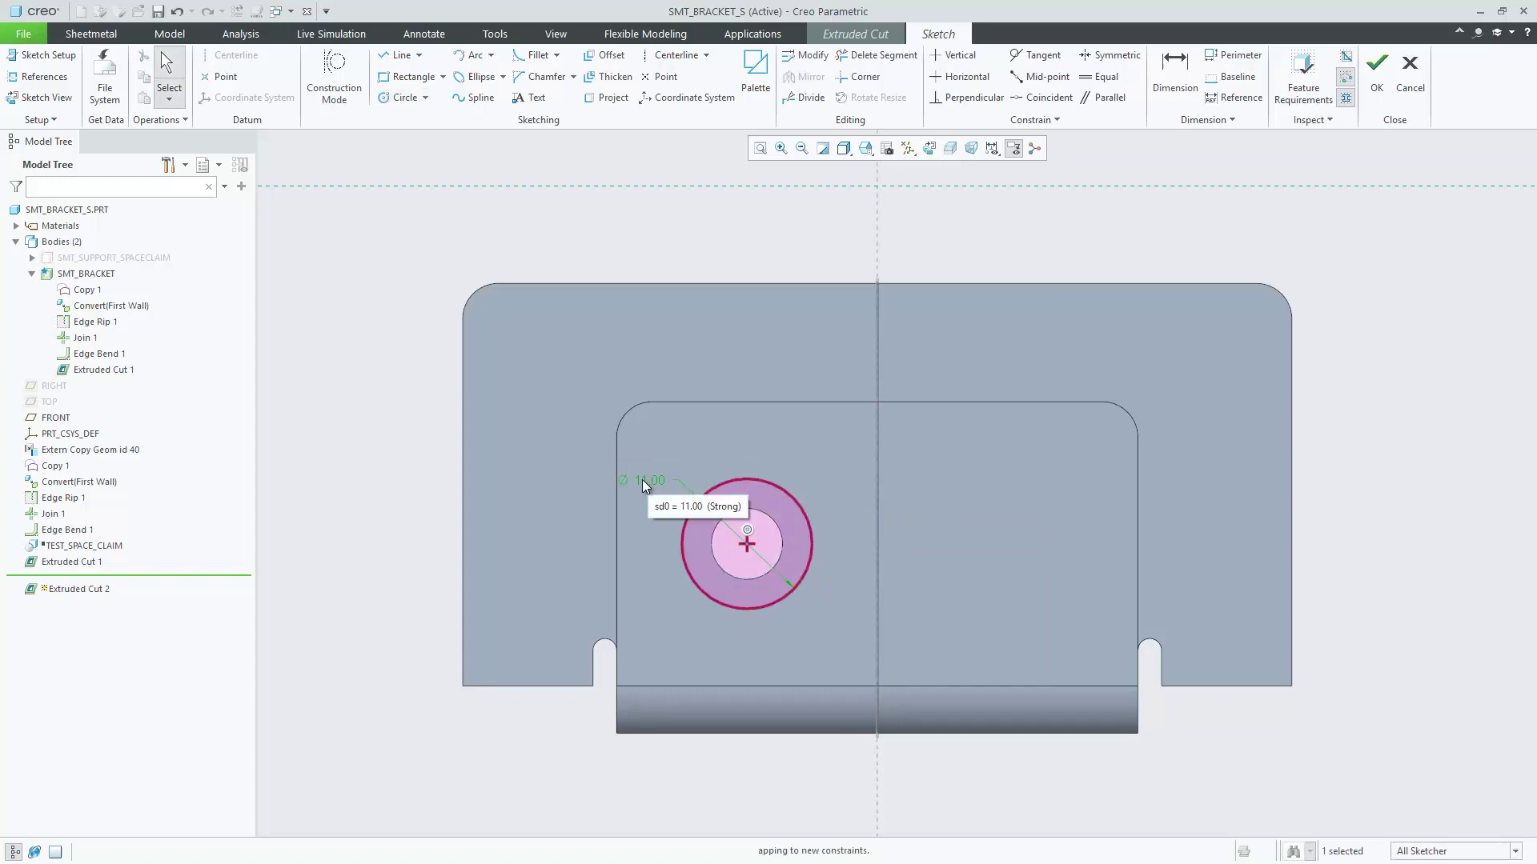
# - Accept the sketch, set the cut depth and complete Extruded Cut 2
pyautogui.rightClick(588, 477)
pyautogui.click(601, 573)
pyautogui.rightClick(661, 506)
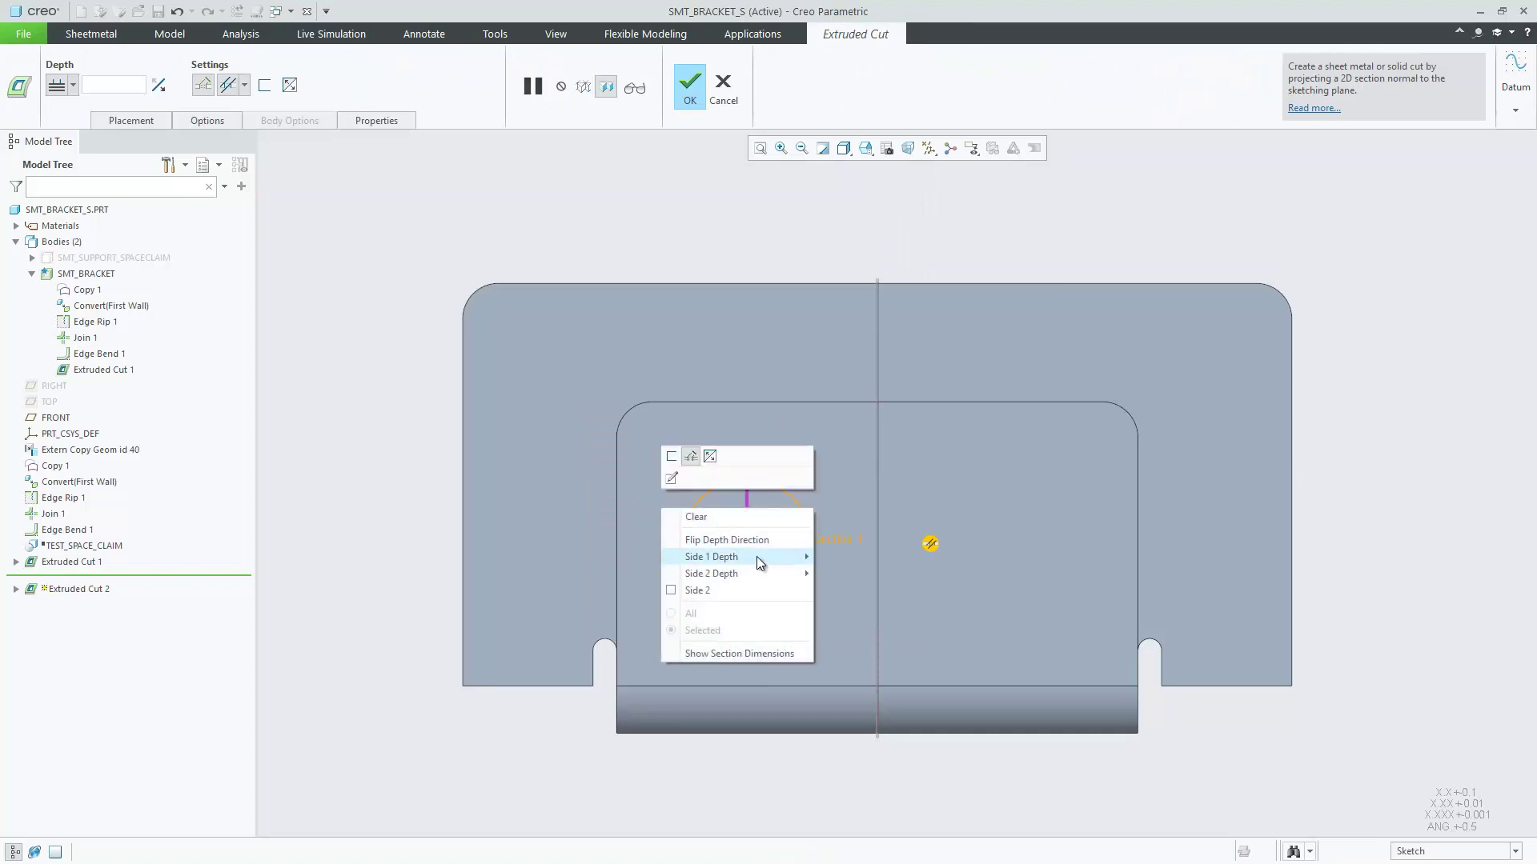
pyautogui.moveTo(792, 555)
pyautogui.click(844, 586)
pyautogui.middleClick(843, 586)
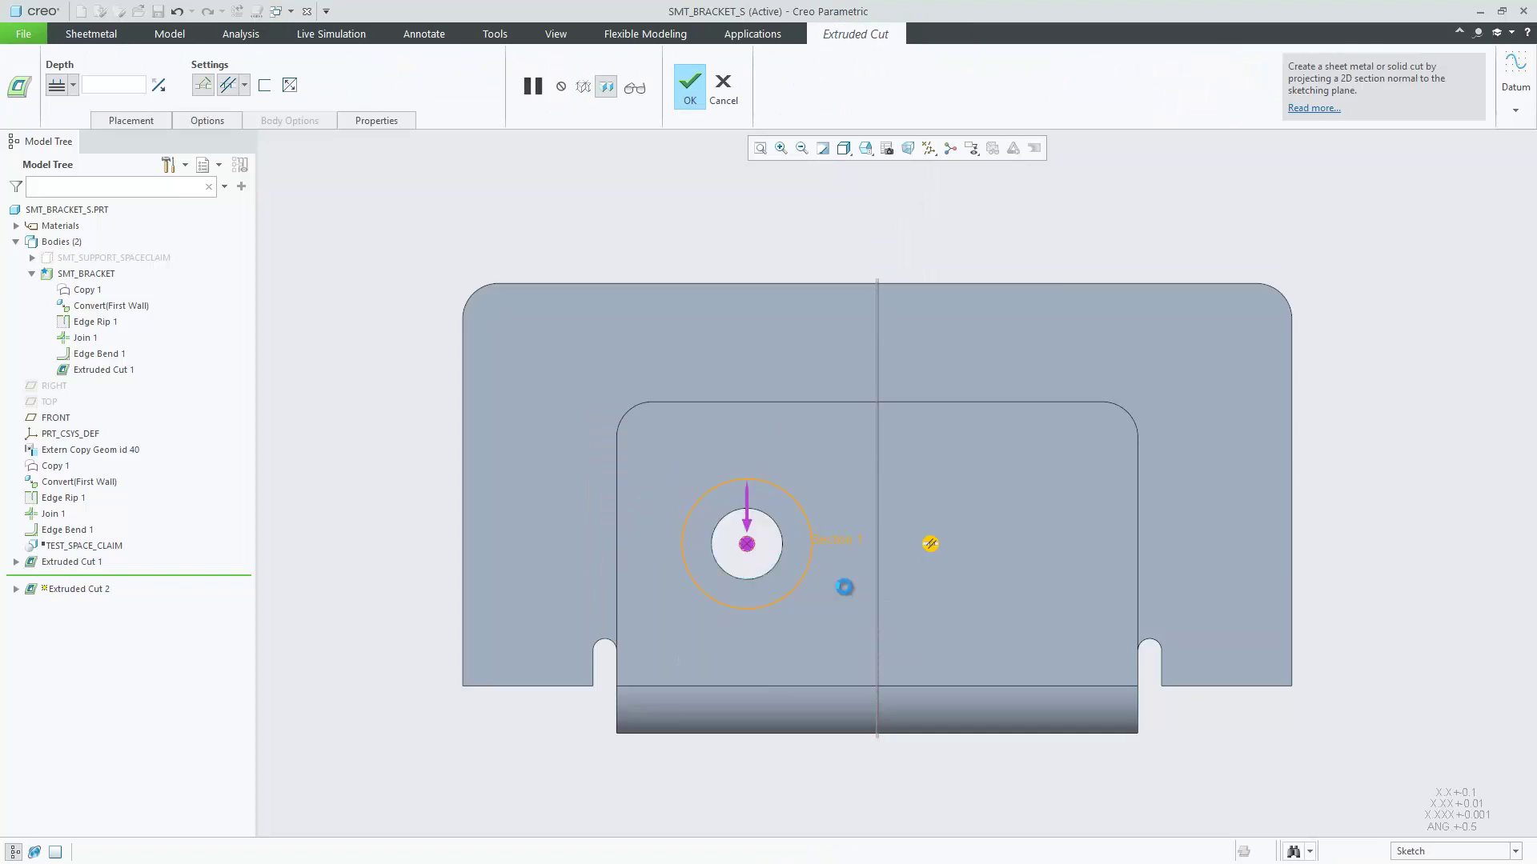
pyautogui.moveTo(746, 550); pyautogui.dragTo(278, 254, button='middle')
# - Create coordinate system CS0 at the hole's centre
pyautogui.click(308, 100)
pyautogui.click(1083, 407)
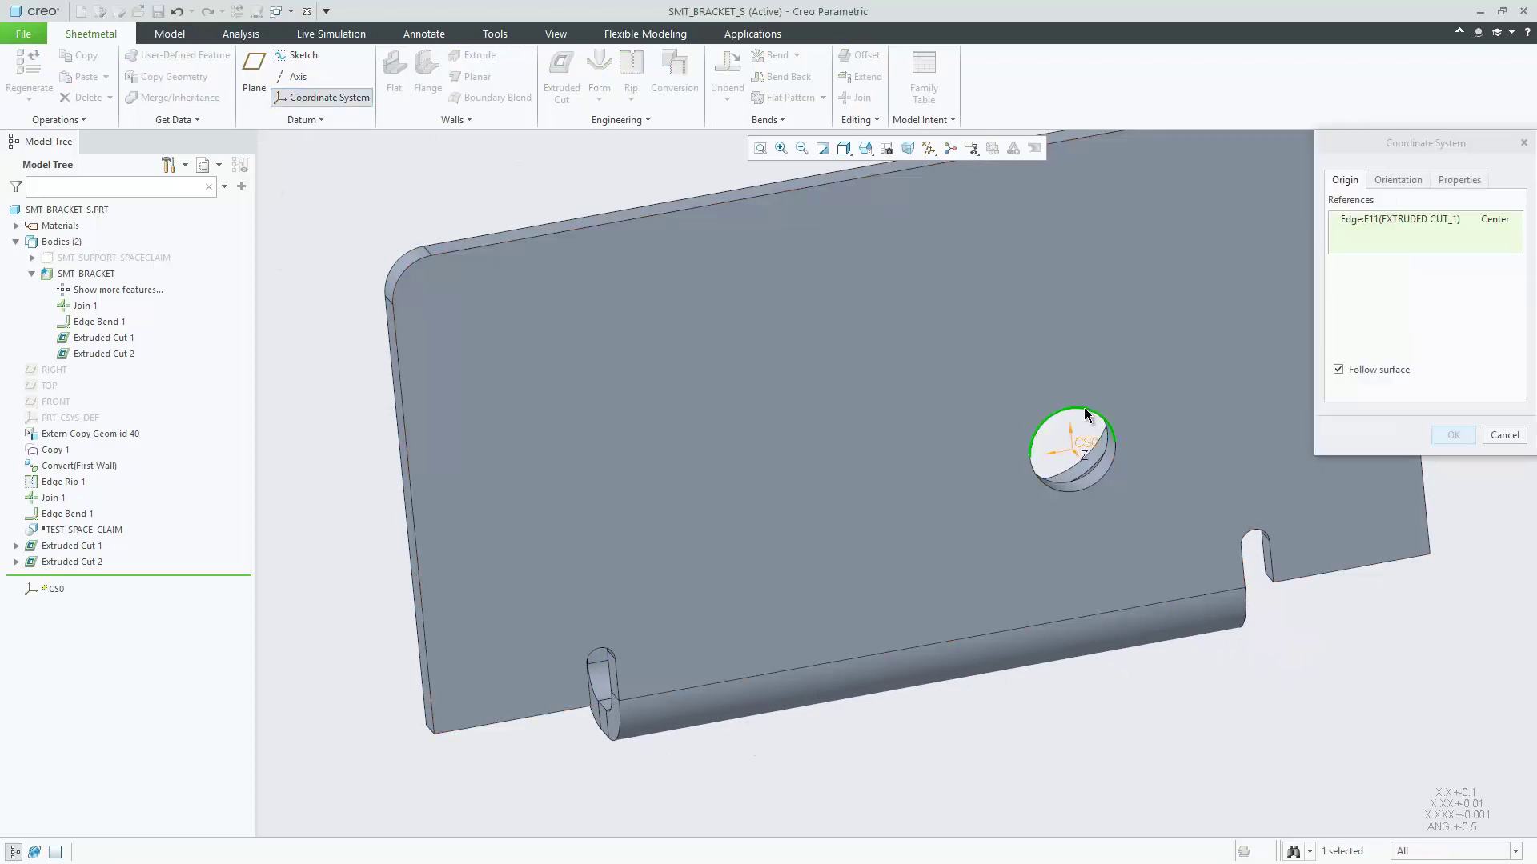
pyautogui.click(1454, 435)
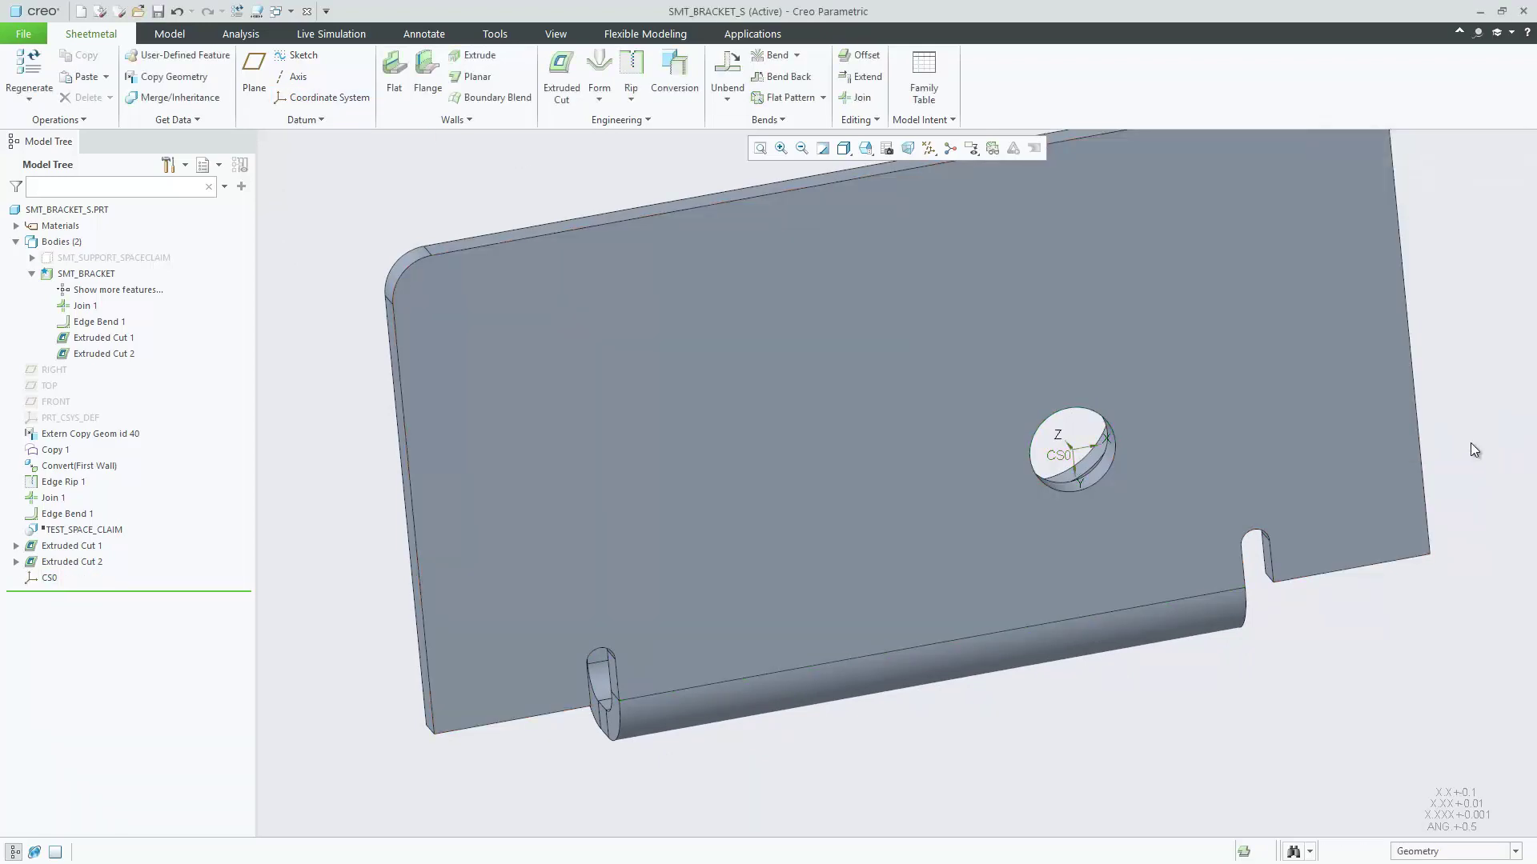
# - Group the hole cuts with CS0 and pattern the group by the 11.00 dimension
pyautogui.click(72, 561)
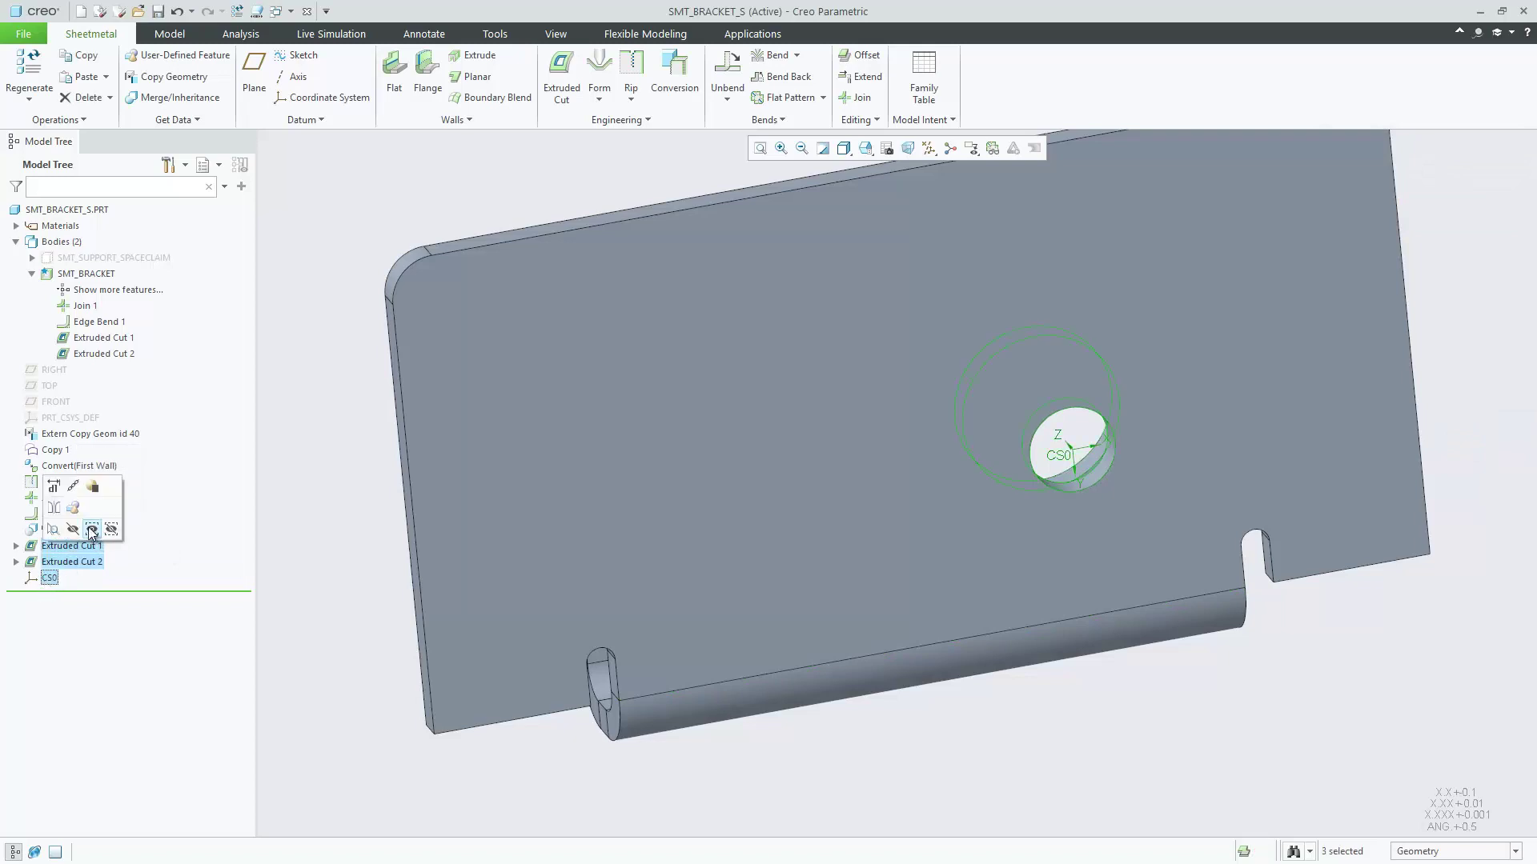
pyautogui.hotkey('ctrl', 'g')
pyautogui.rightClick(95, 550)
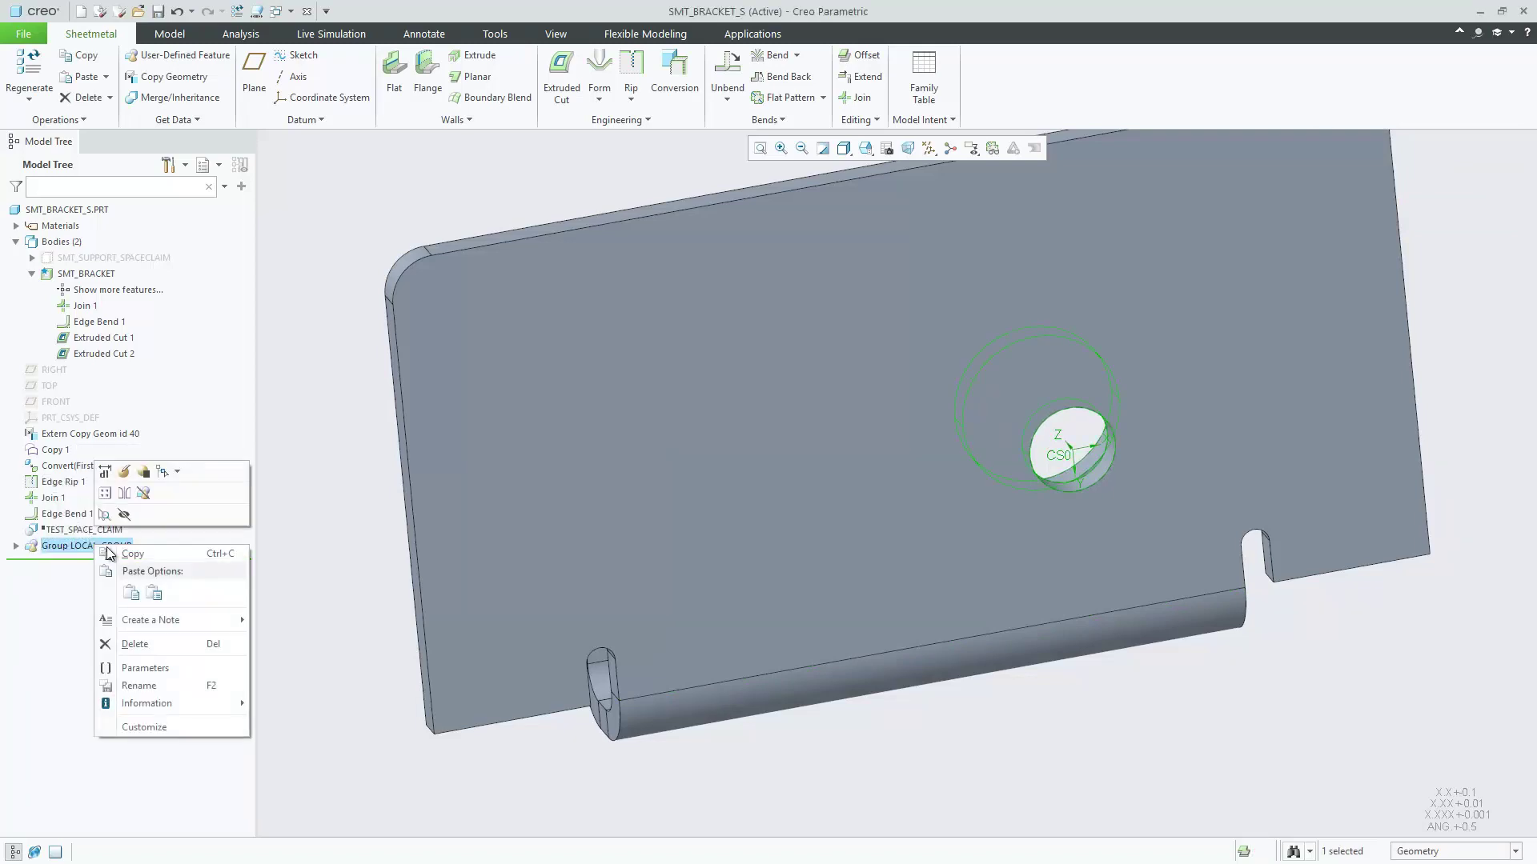
pyautogui.click(117, 492)
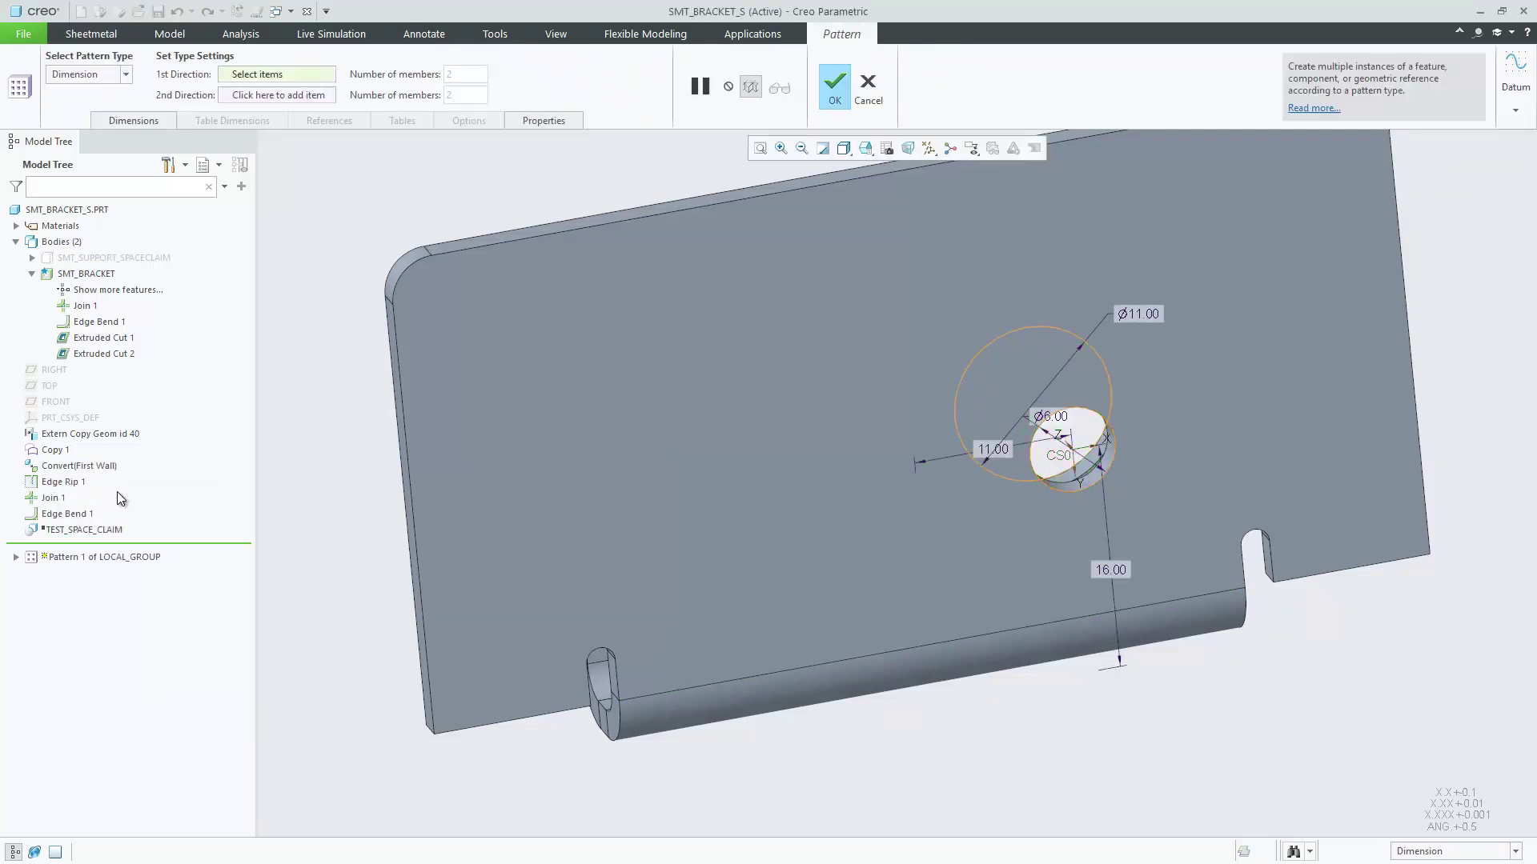
pyautogui.click(991, 451)
pyautogui.click(821, 82)
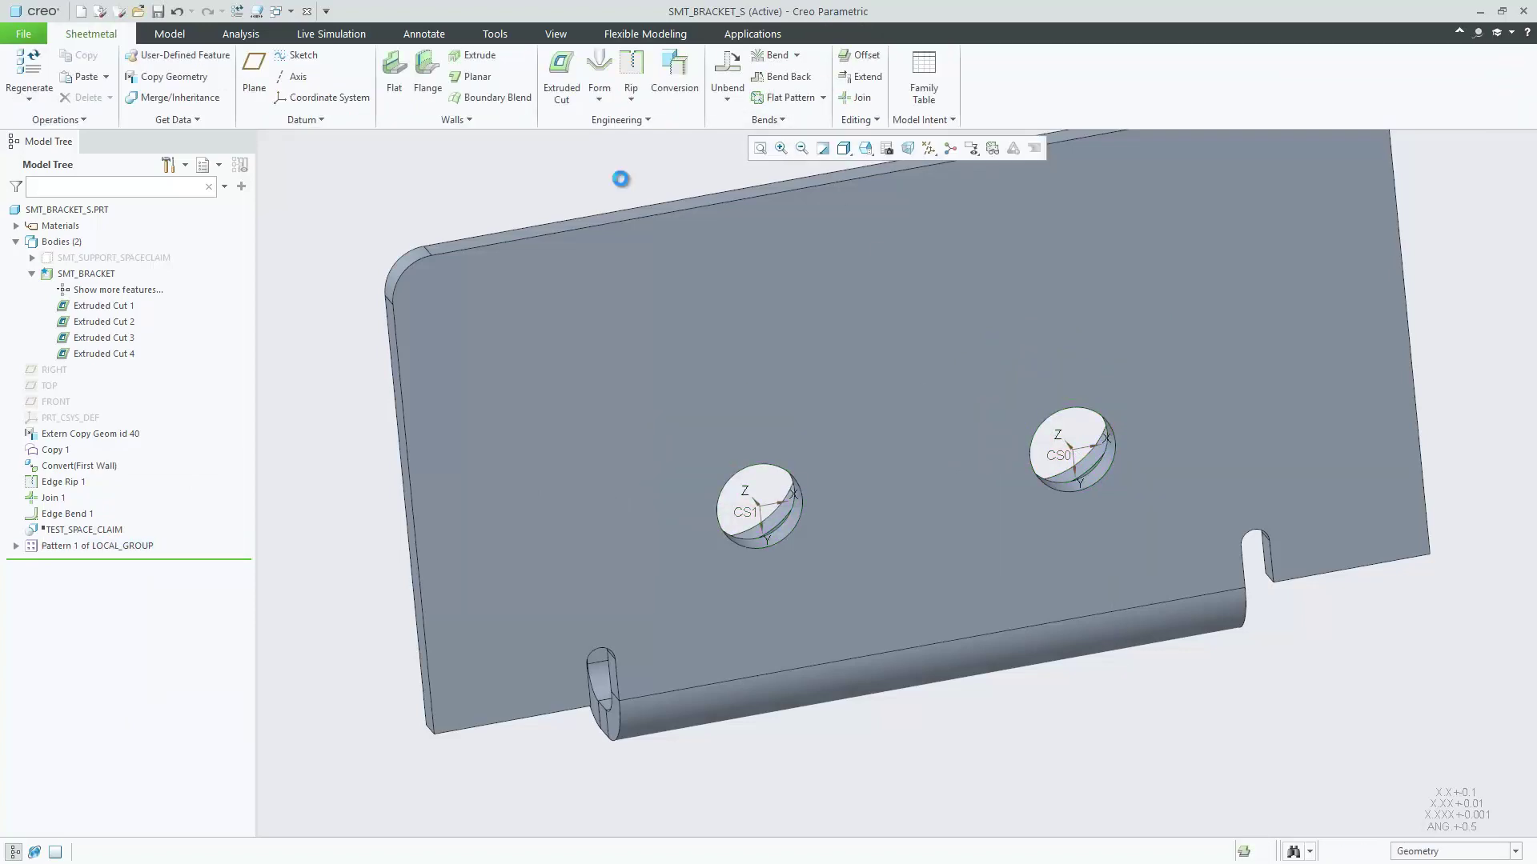
# - Start a Copy Geometry feature referencing ring.prt
pyautogui.hotkey('ctrl', 'd')
pyautogui.click(173, 76)
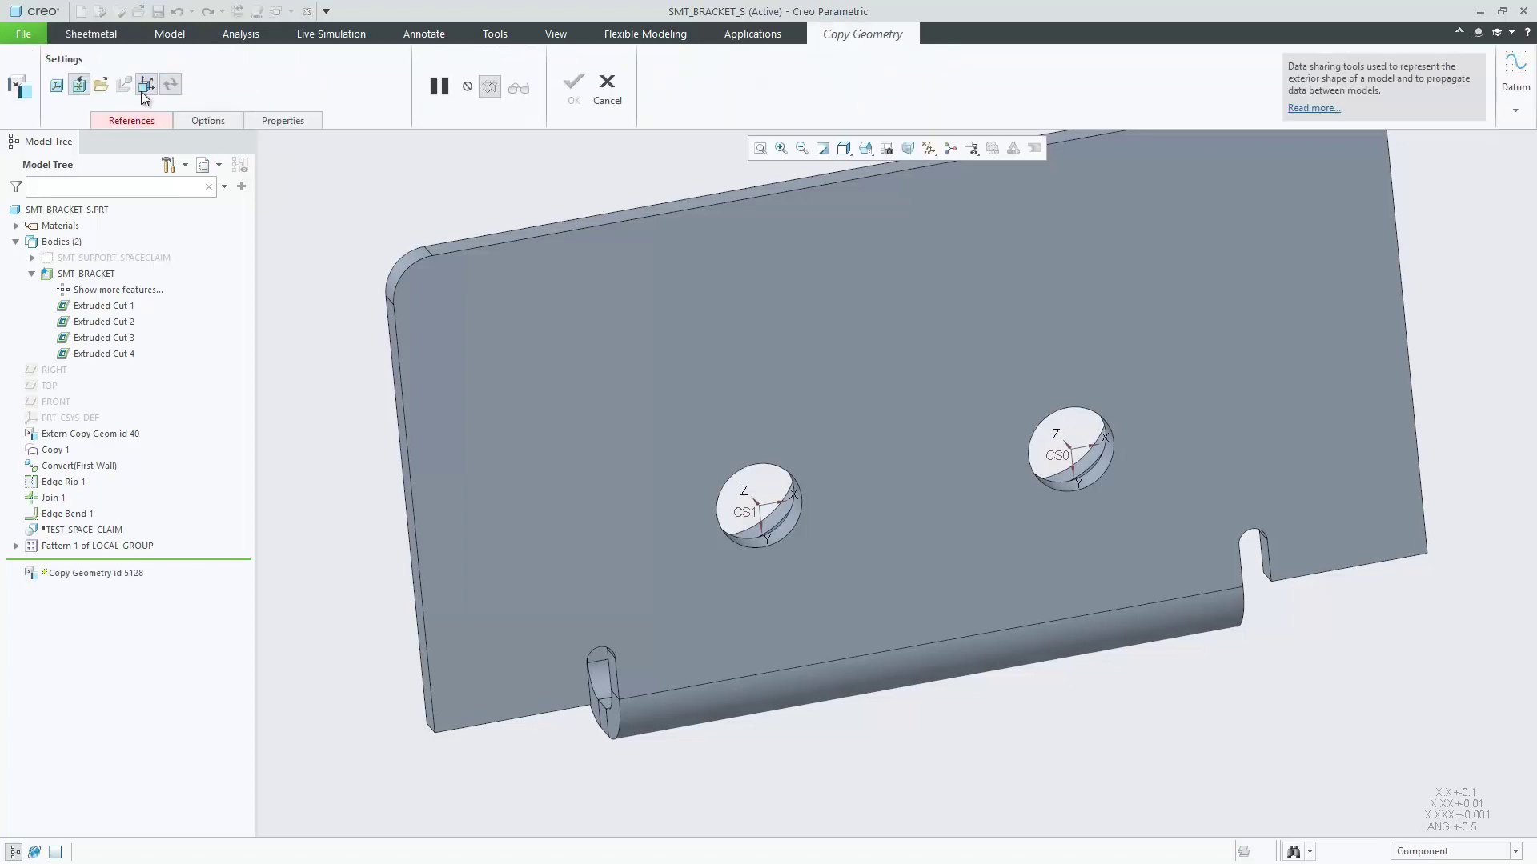
pyautogui.click(131, 120)
pyautogui.click(273, 174)
pyautogui.click(985, 305)
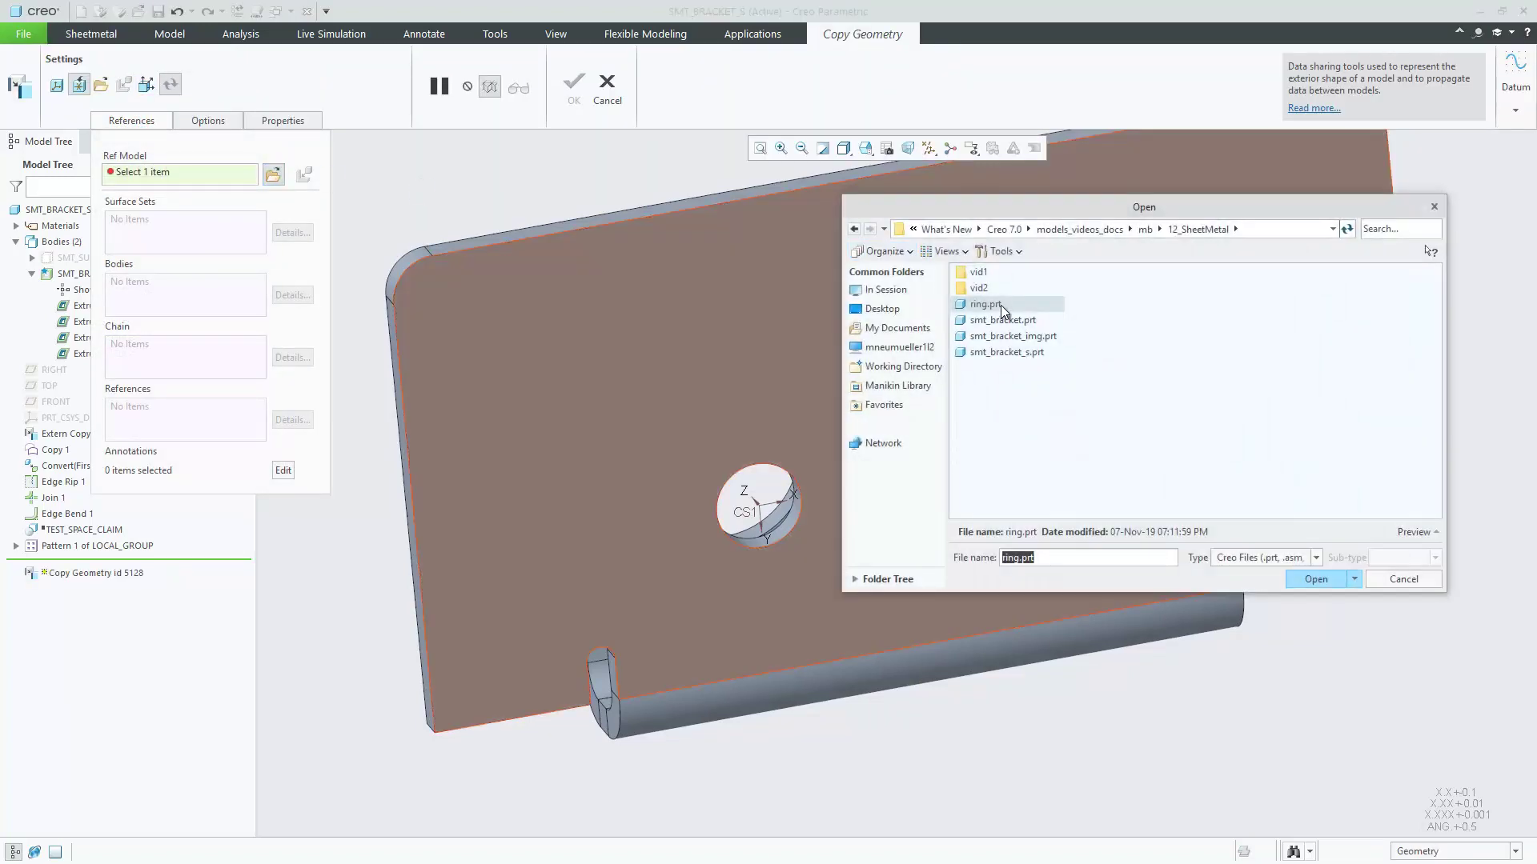
pyautogui.doubleClick(1001, 306)
# - Place the ring by coordinate systems, matching PRT_CSYS_DEF to CS0
pyautogui.click(1404, 94)
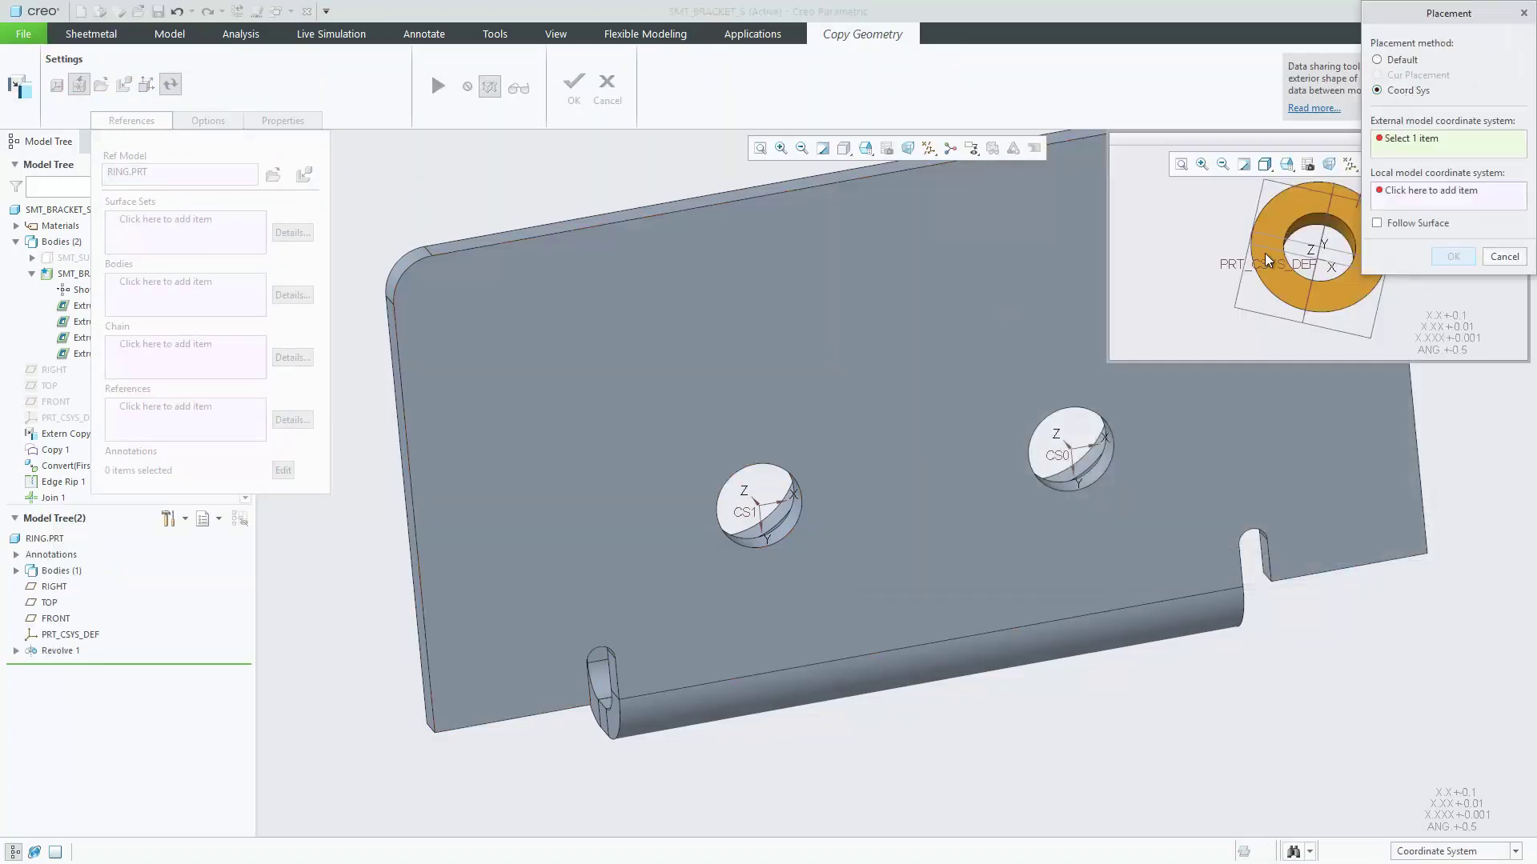
pyautogui.click(1269, 266)
pyautogui.click(1066, 450)
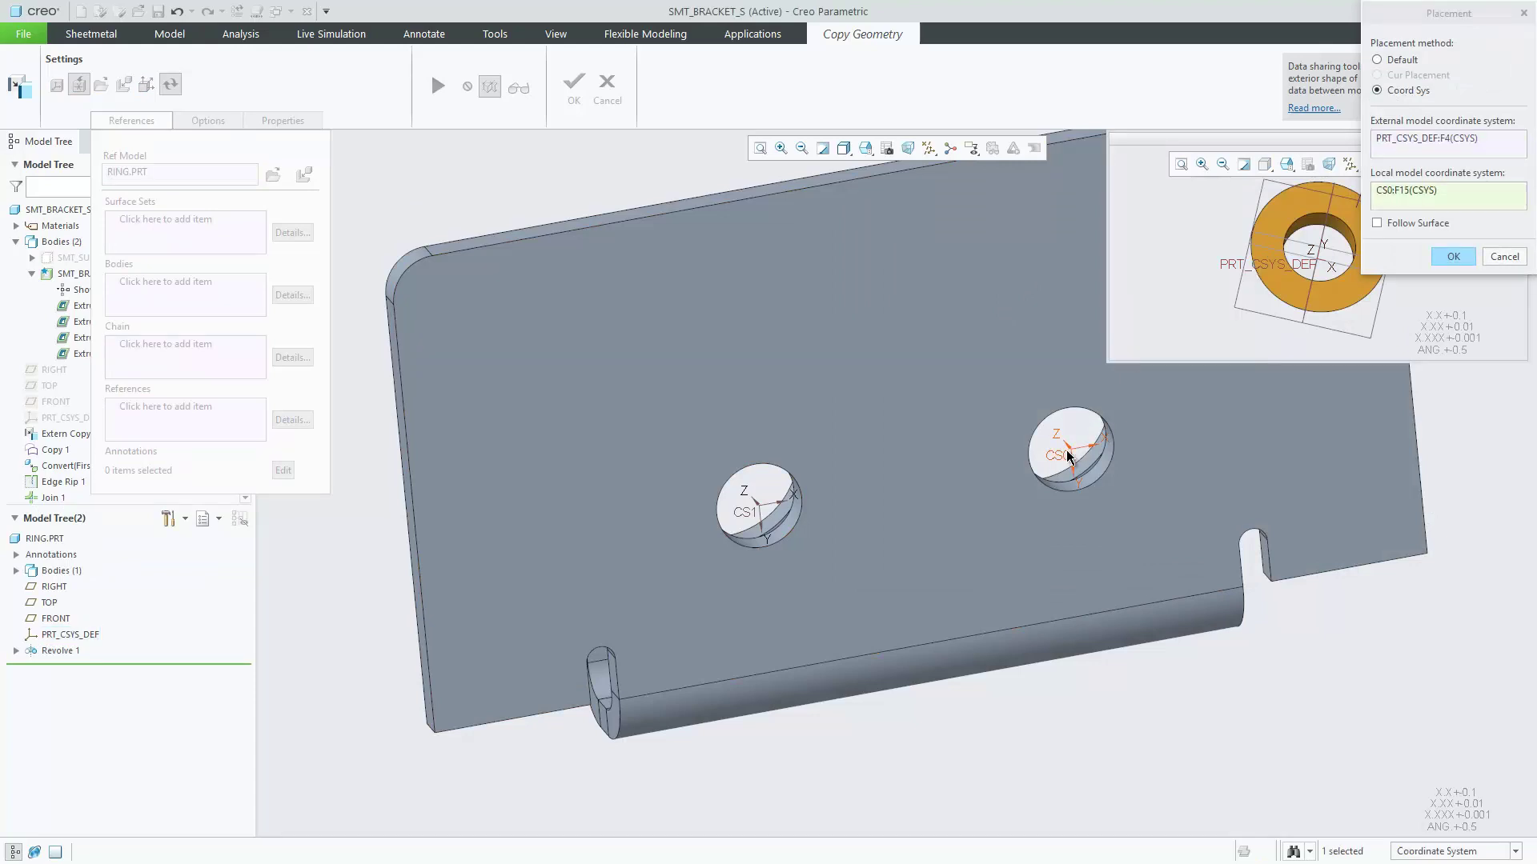
pyautogui.click(1376, 224)
# - Copy RING_BODY into the bracket and pattern it onto the second hole
pyautogui.click(1453, 256)
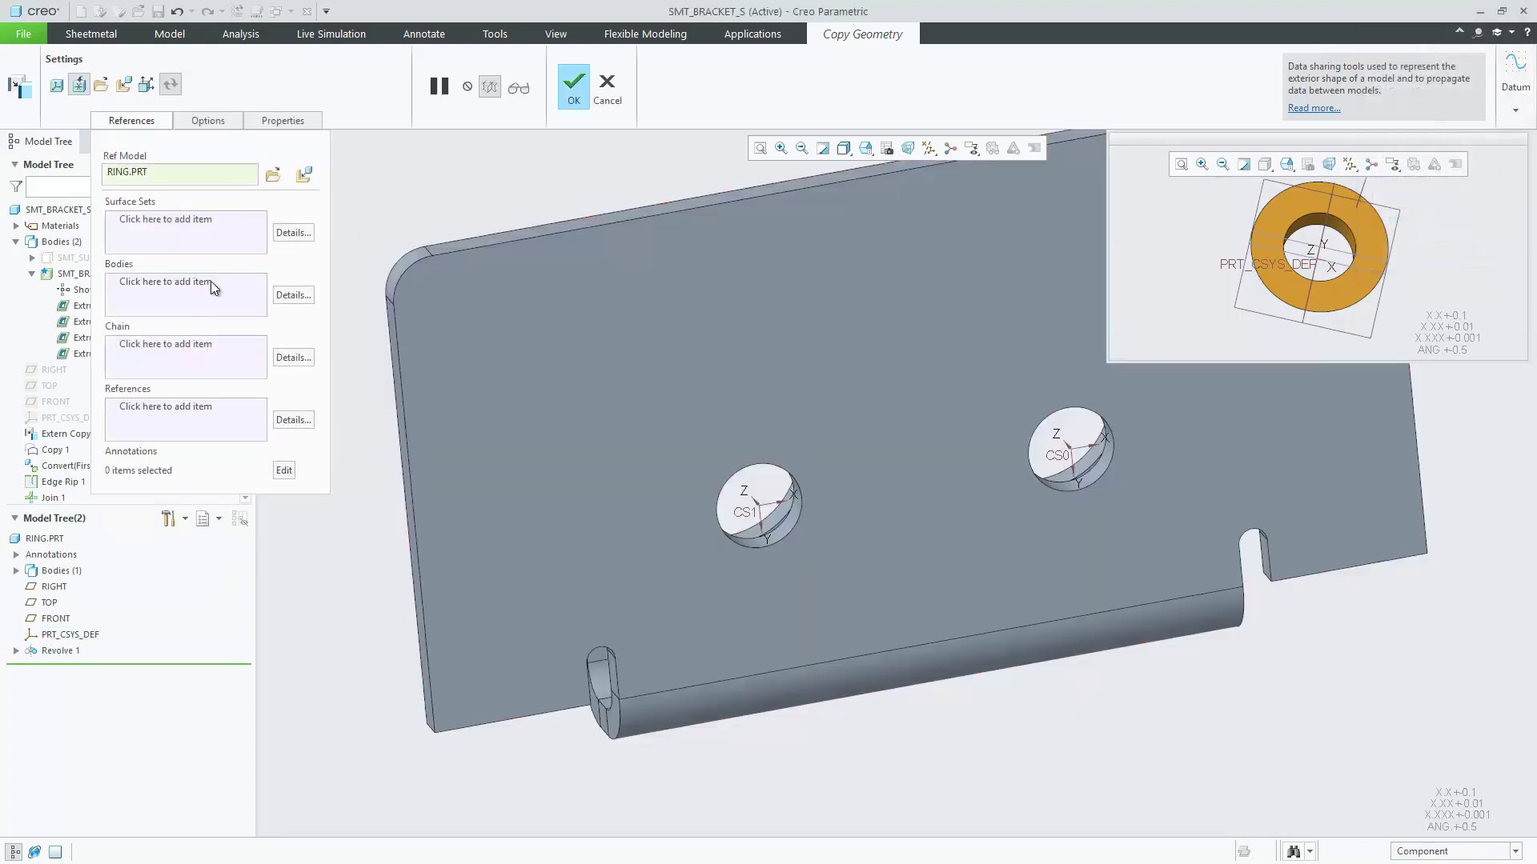
pyautogui.click(213, 285)
pyautogui.click(1371, 242)
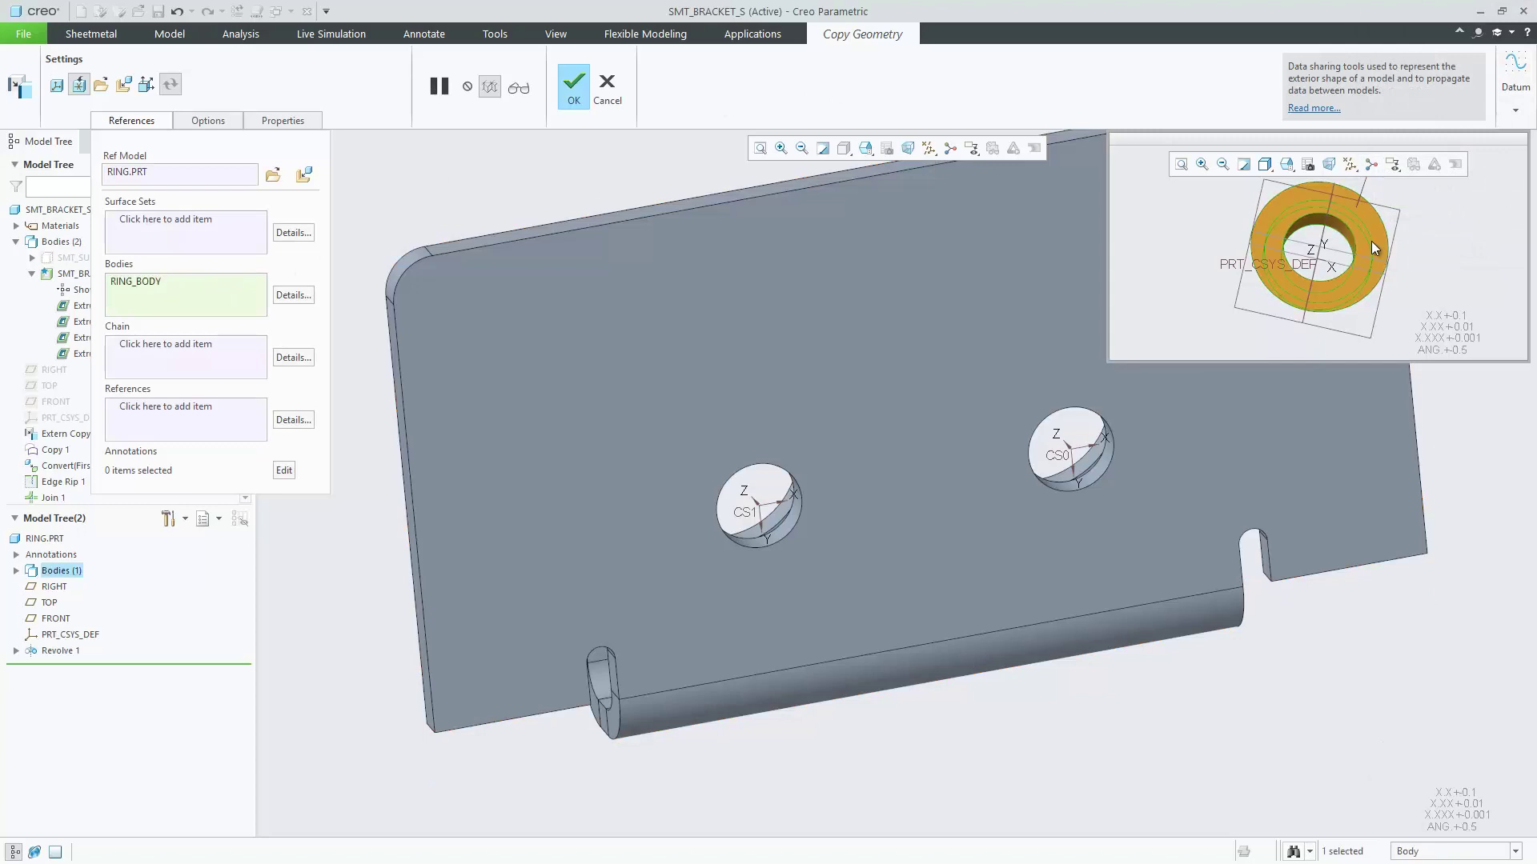
pyautogui.middleClick(1376, 238)
pyautogui.click(1458, 223)
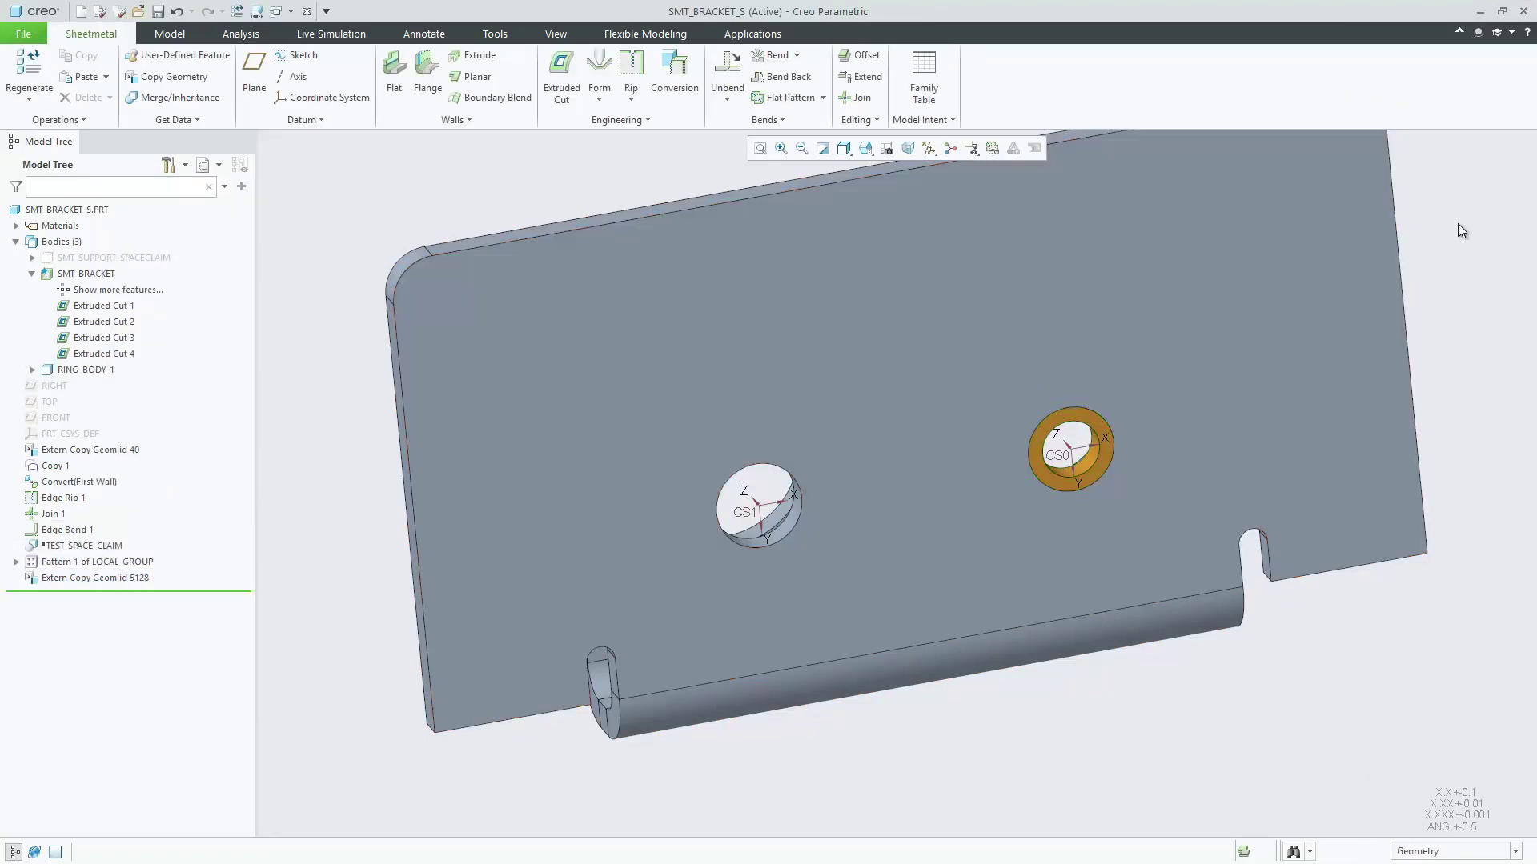
pyautogui.rightClick(108, 578)
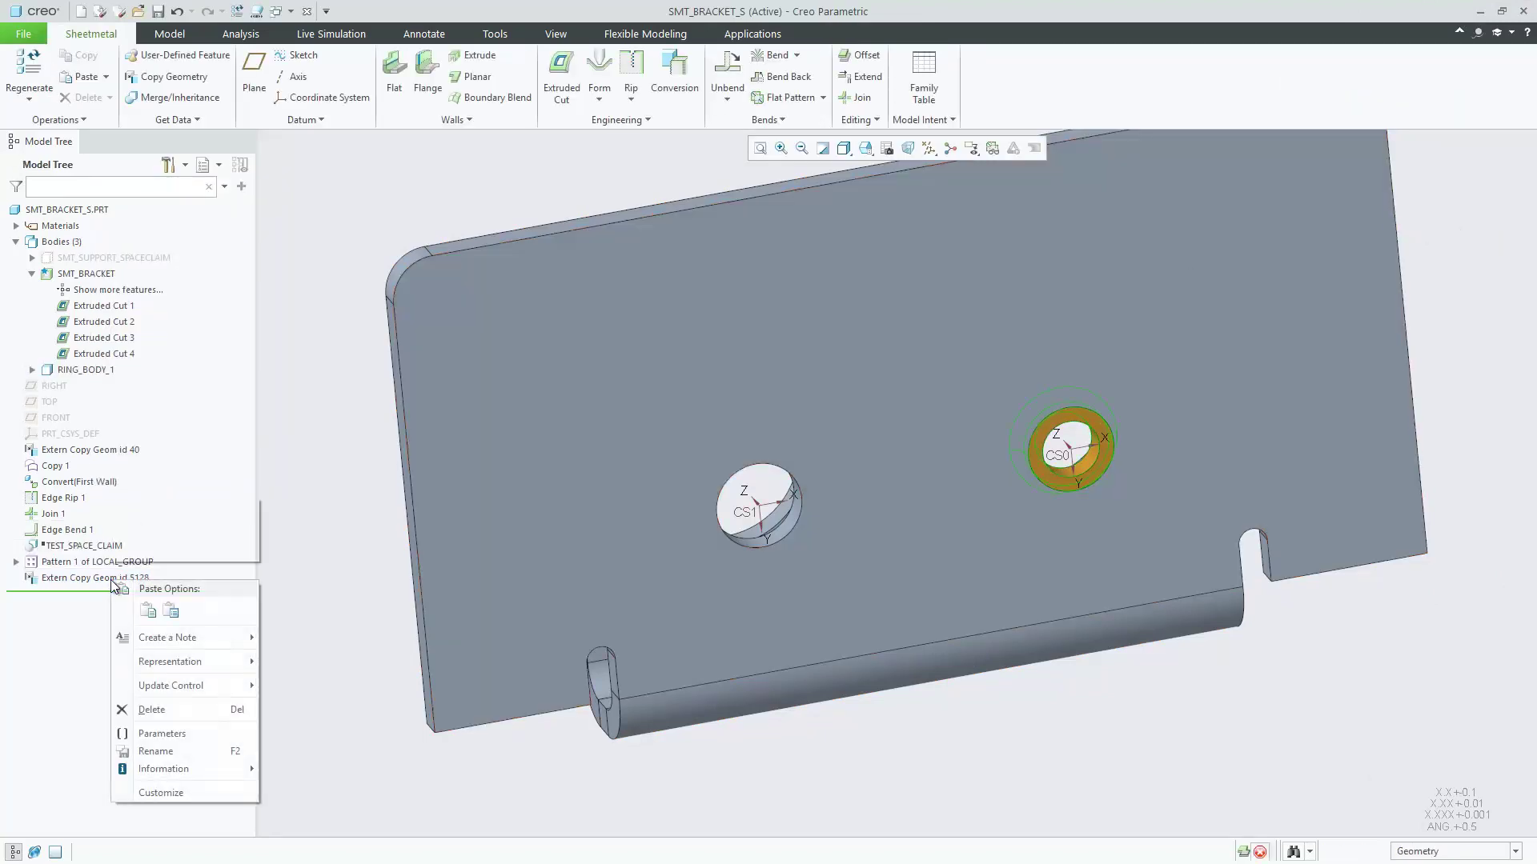
pyautogui.click(214, 548)
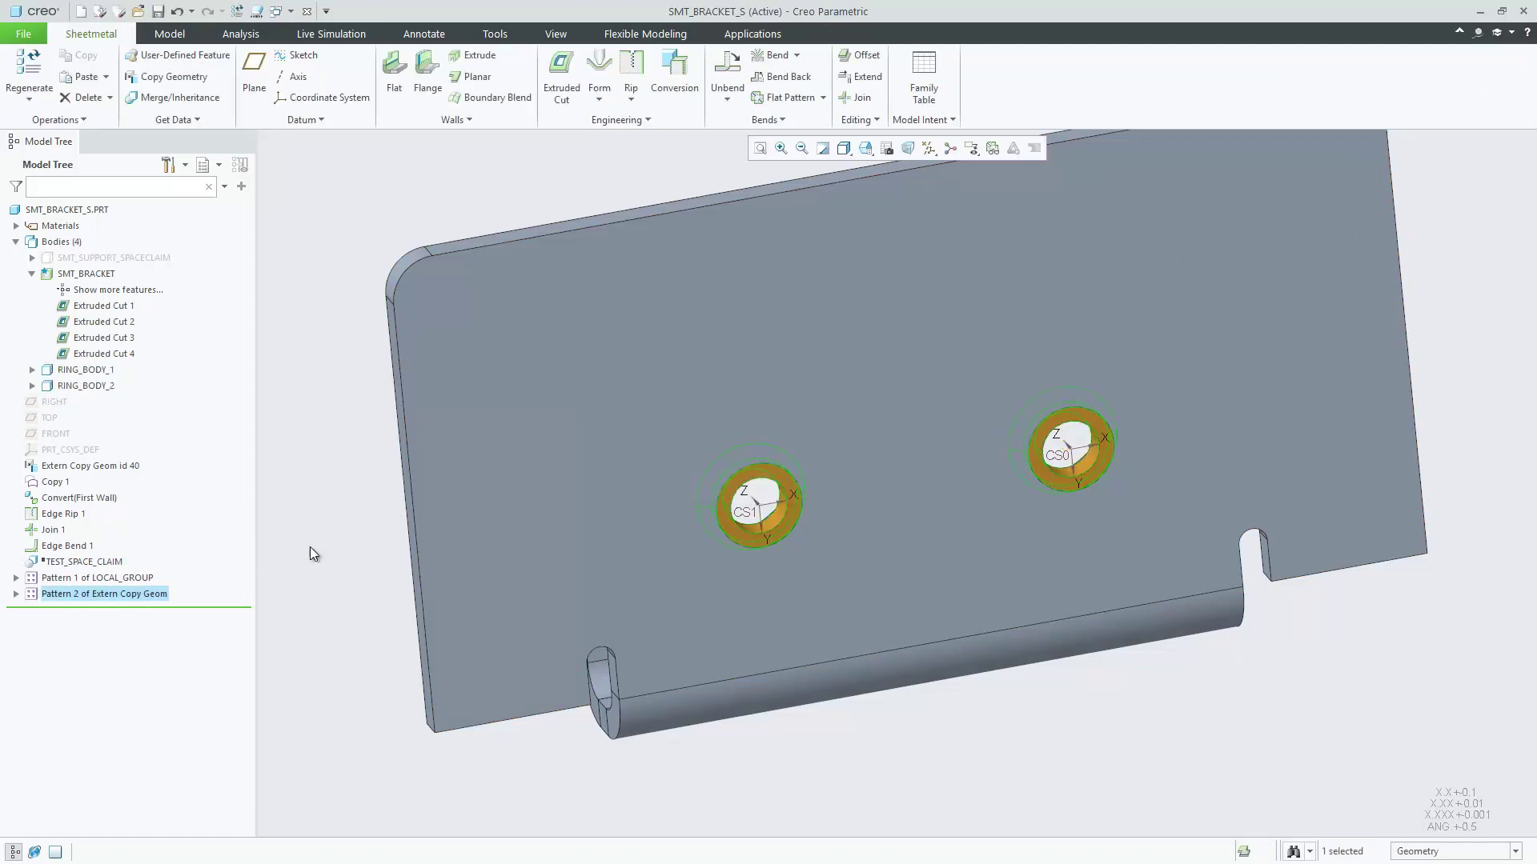
# - Finish the ring pattern and flatten the bracket with an Unbend
pyautogui.hotkey('ctrl', 'd')
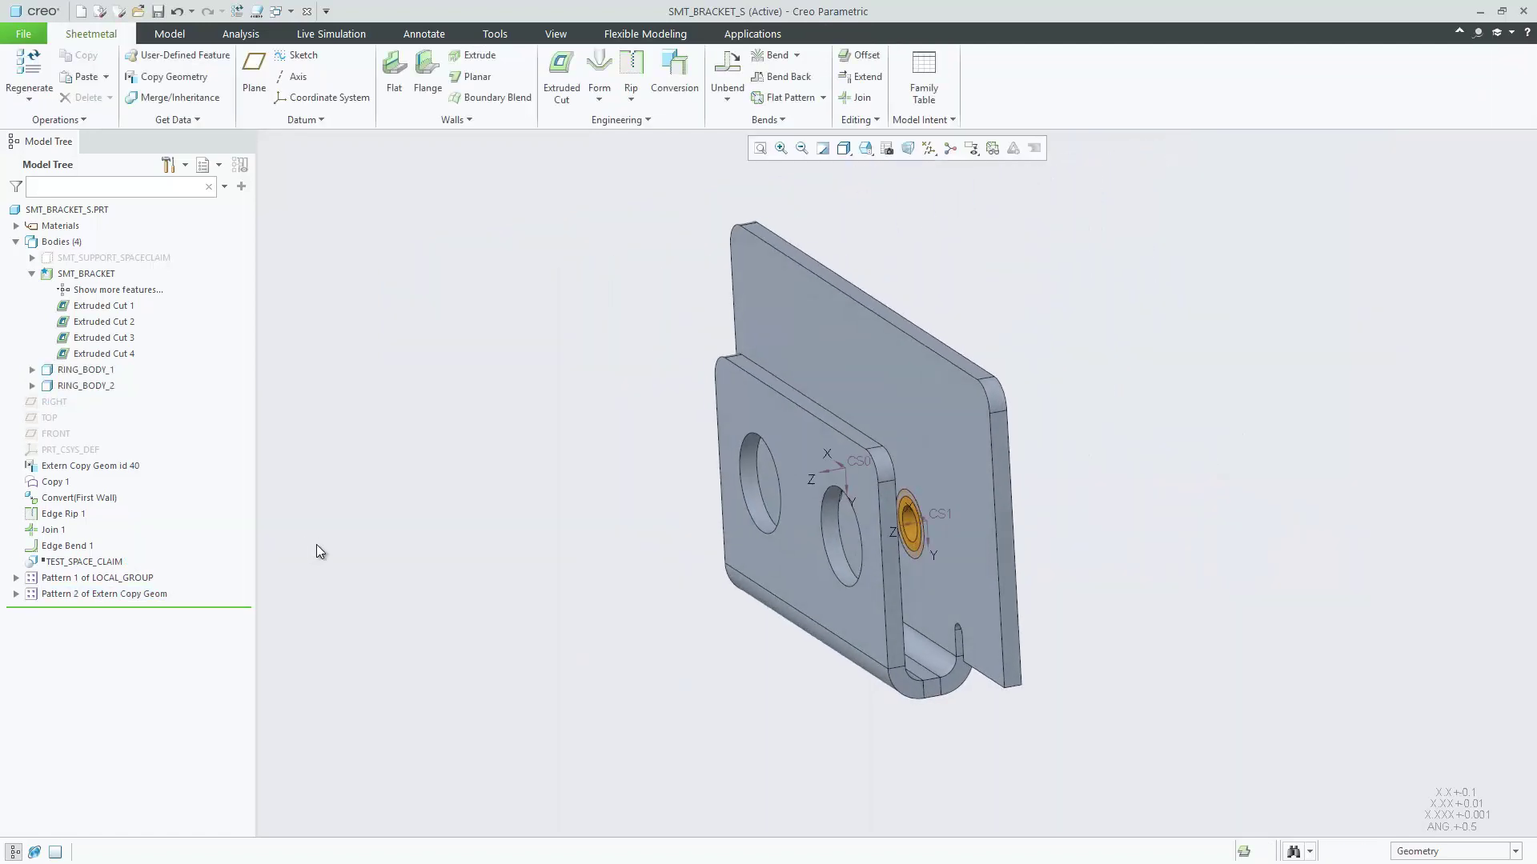
pyautogui.click(726, 80)
pyautogui.middleClick(592, 496)
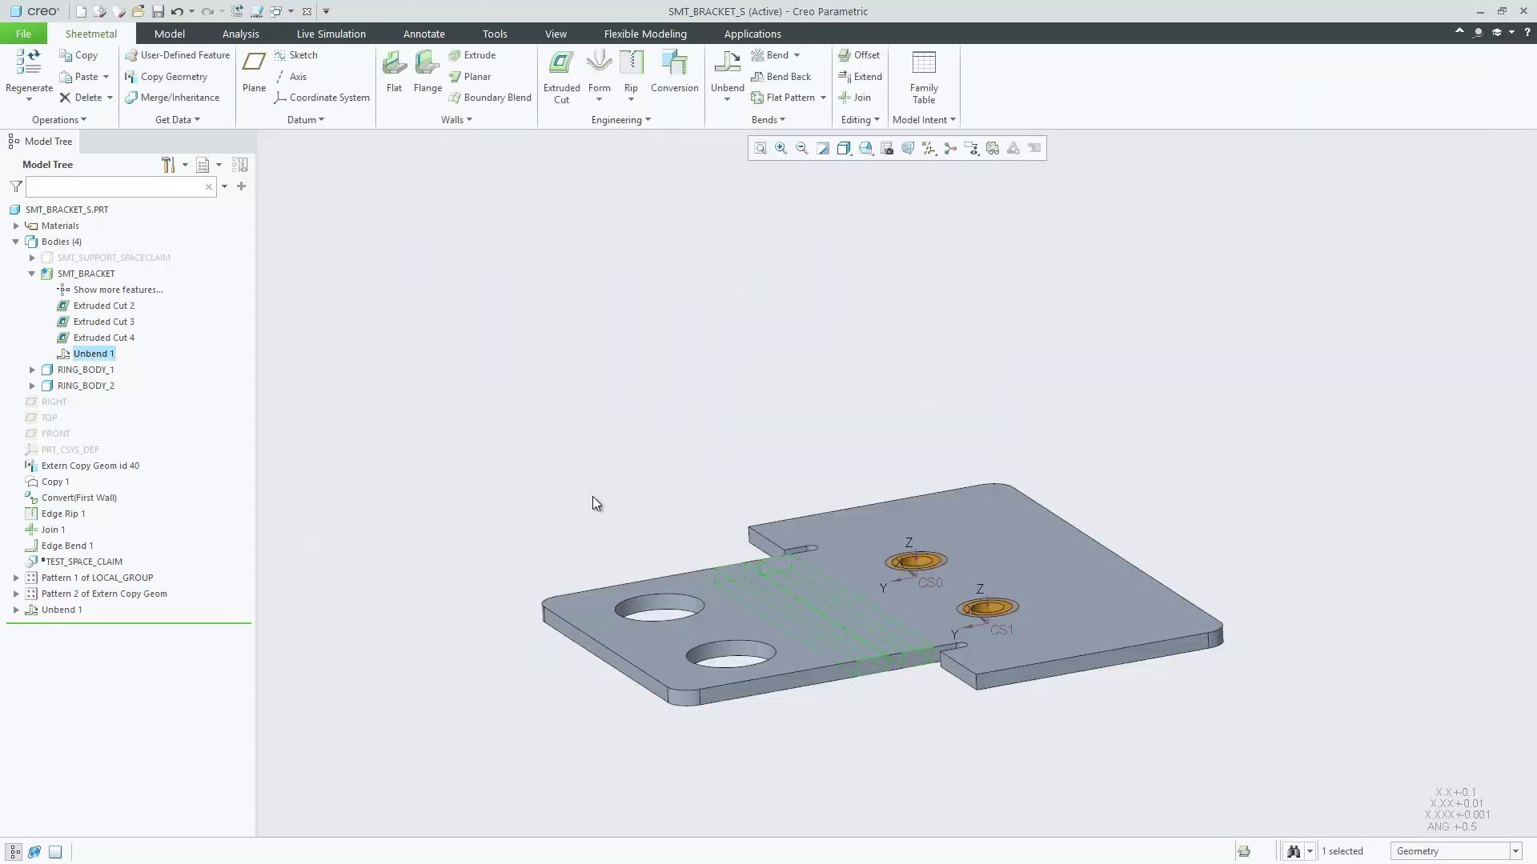
# - Delete the Unbend 1 feature so the bracket is bent again
pyautogui.rightClick(69, 644)
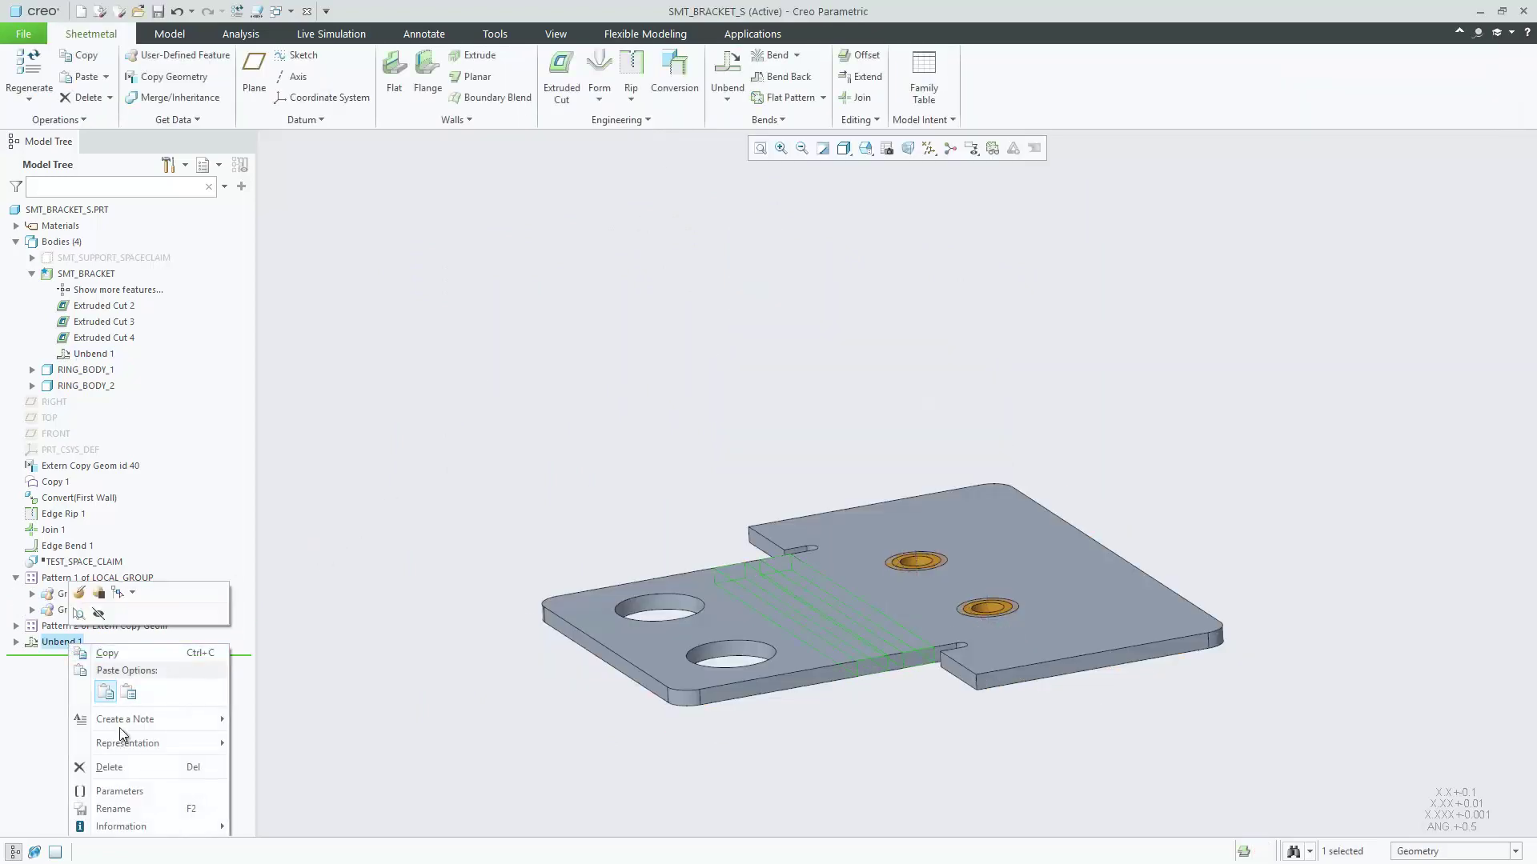
pyautogui.click(120, 768)
pyautogui.click(730, 458)
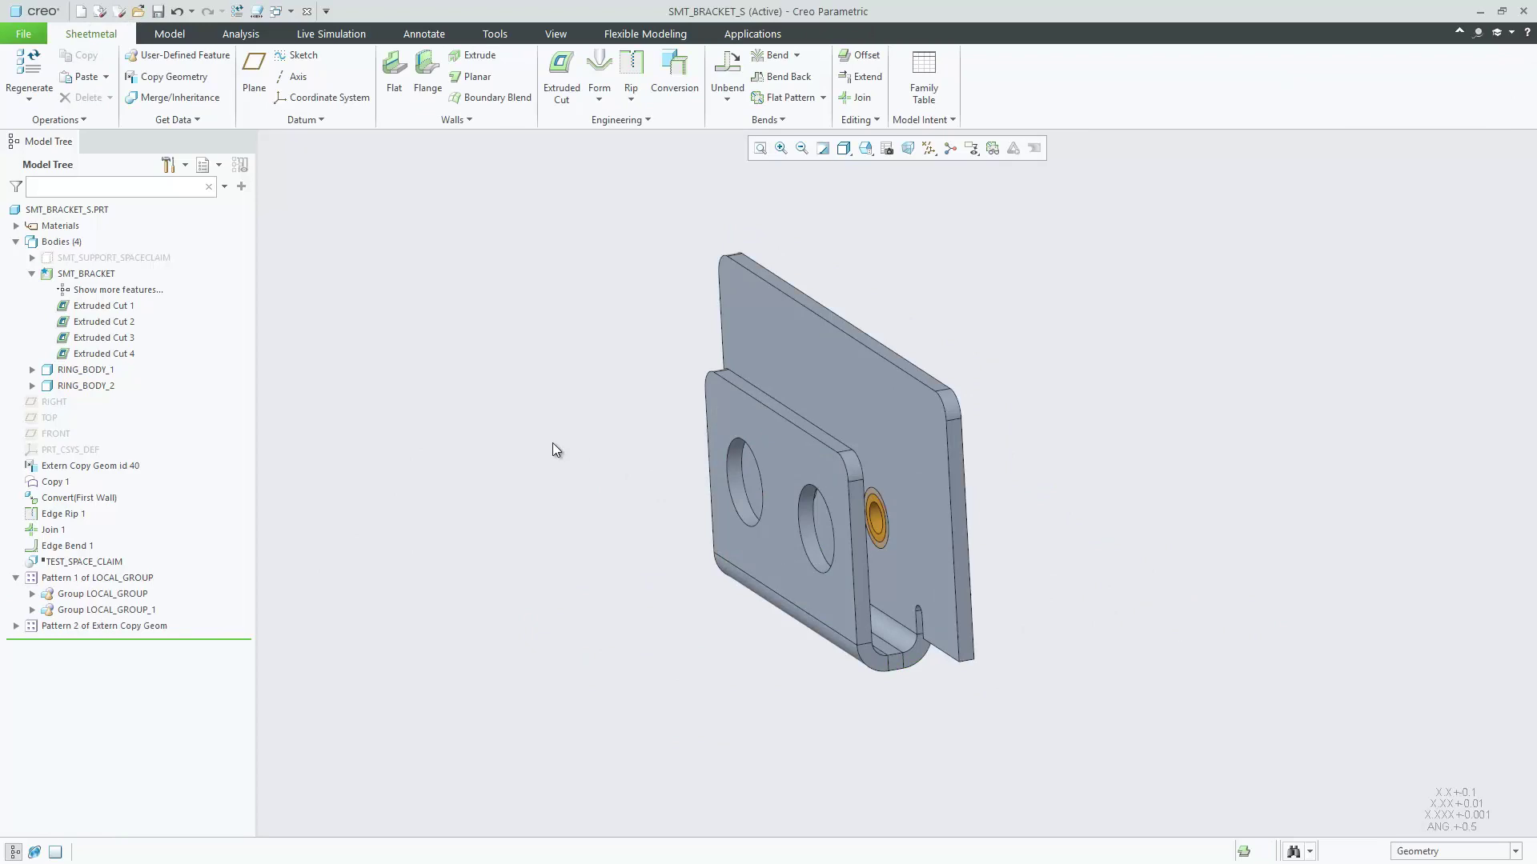
# - Subtract RING_BODY_1 from the SMT_BRACKET body
pyautogui.click(86, 274)
pyautogui.click(159, 219)
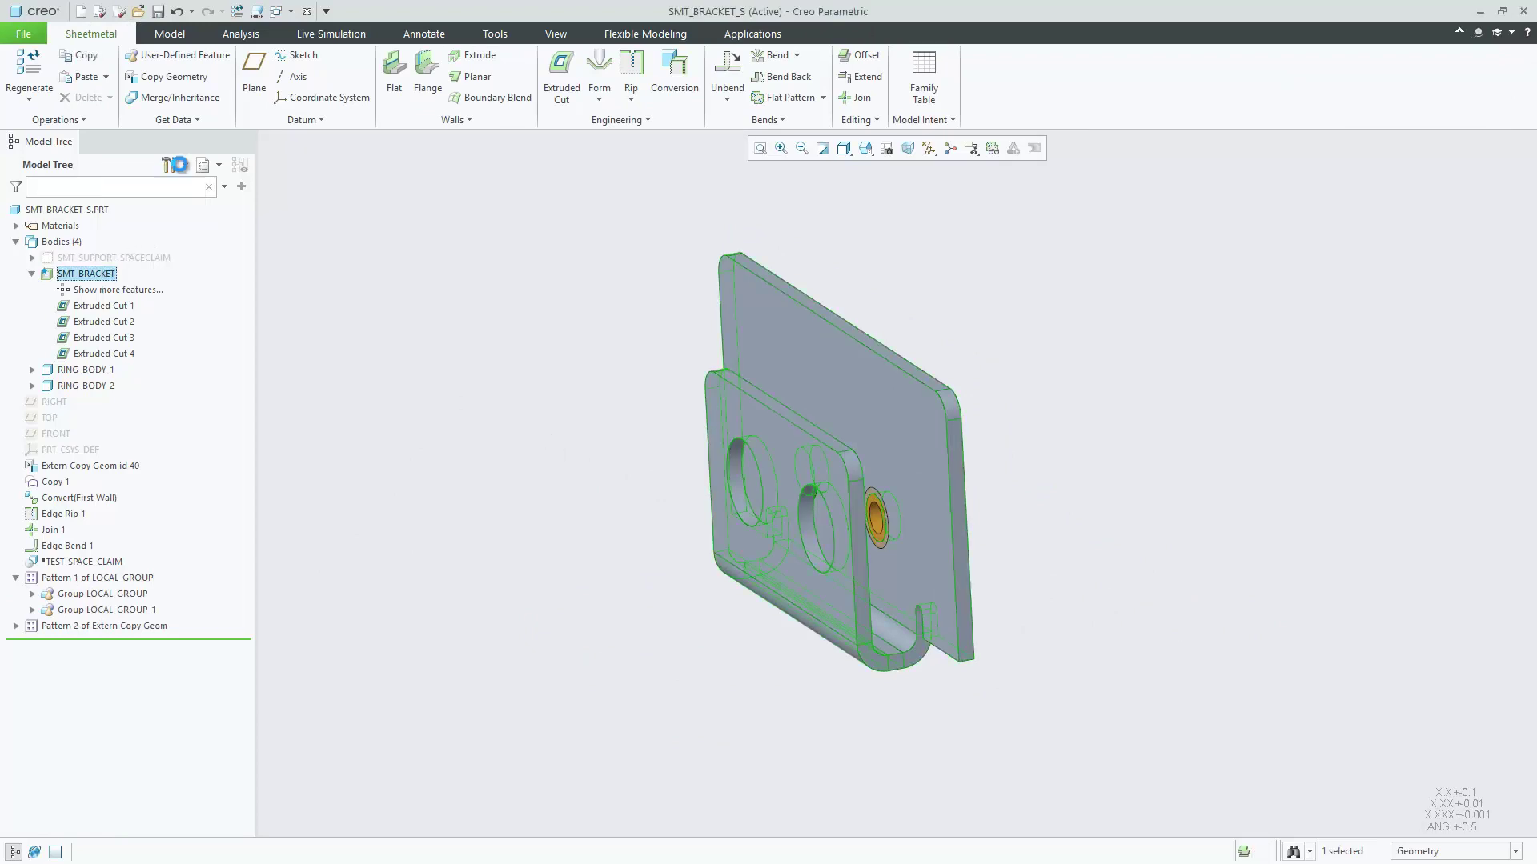
pyautogui.click(82, 369)
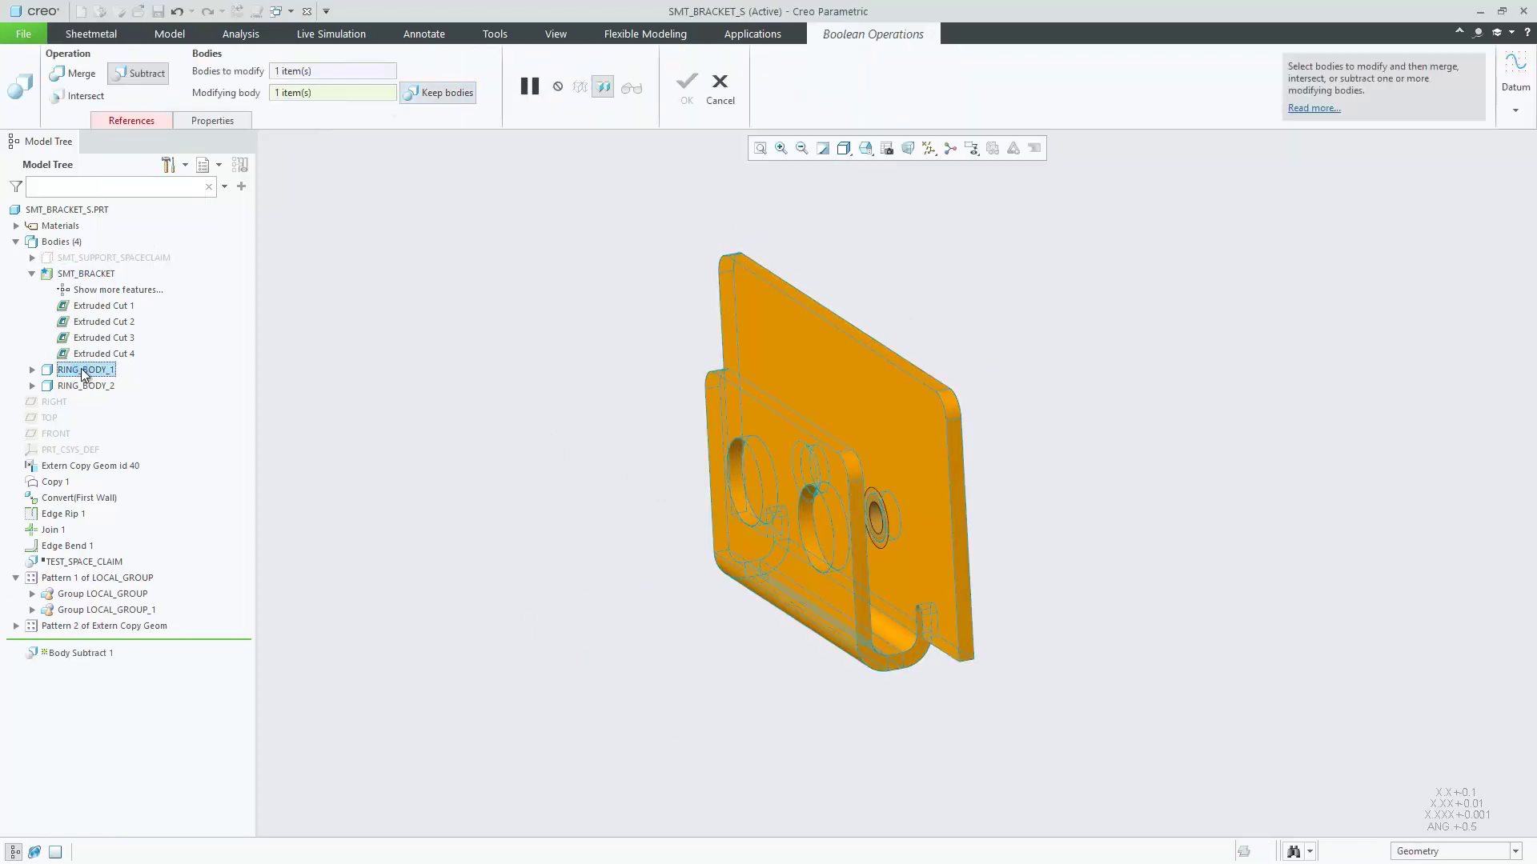
pyautogui.middleClick(312, 367)
# - Subtract RING_BODY_2 from SMT_BRACKET with Keep bodies turned on
pyautogui.click(86, 273)
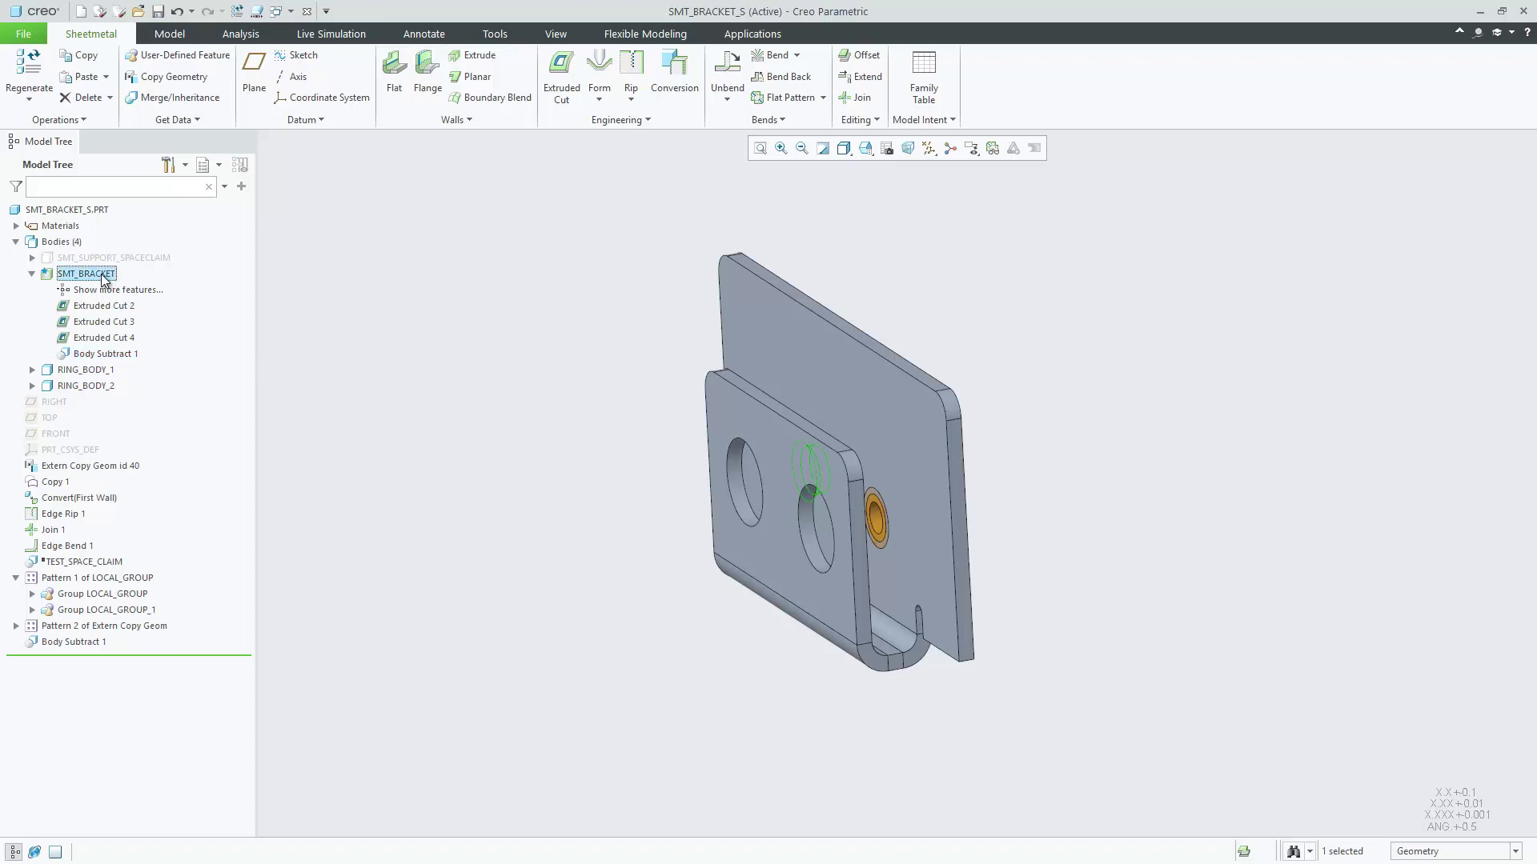
pyautogui.click(159, 164)
pyautogui.click(436, 90)
pyautogui.click(358, 94)
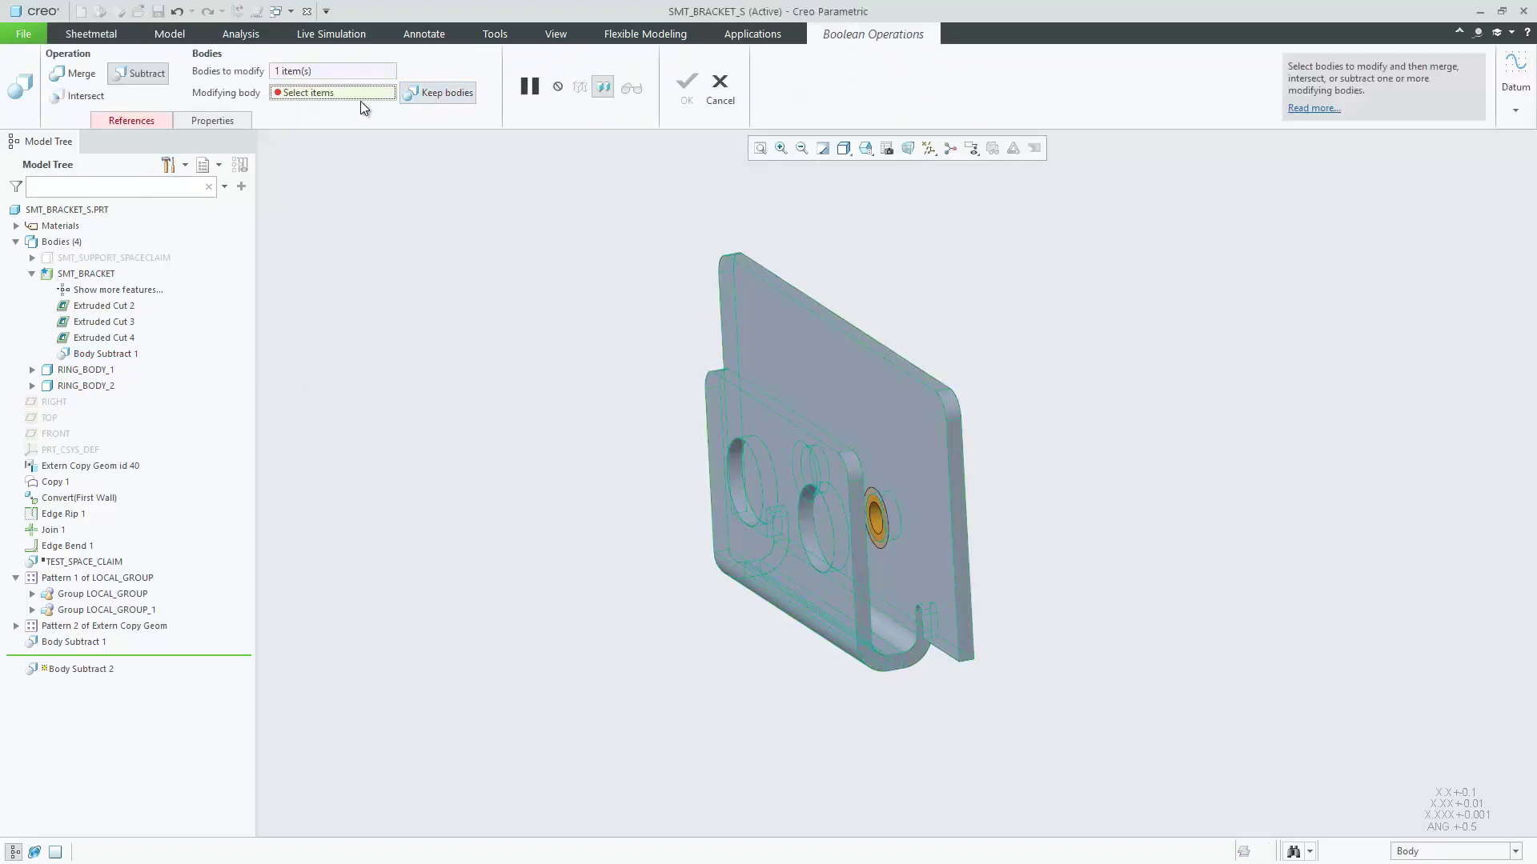
pyautogui.click(93, 386)
pyautogui.middleClick(347, 391)
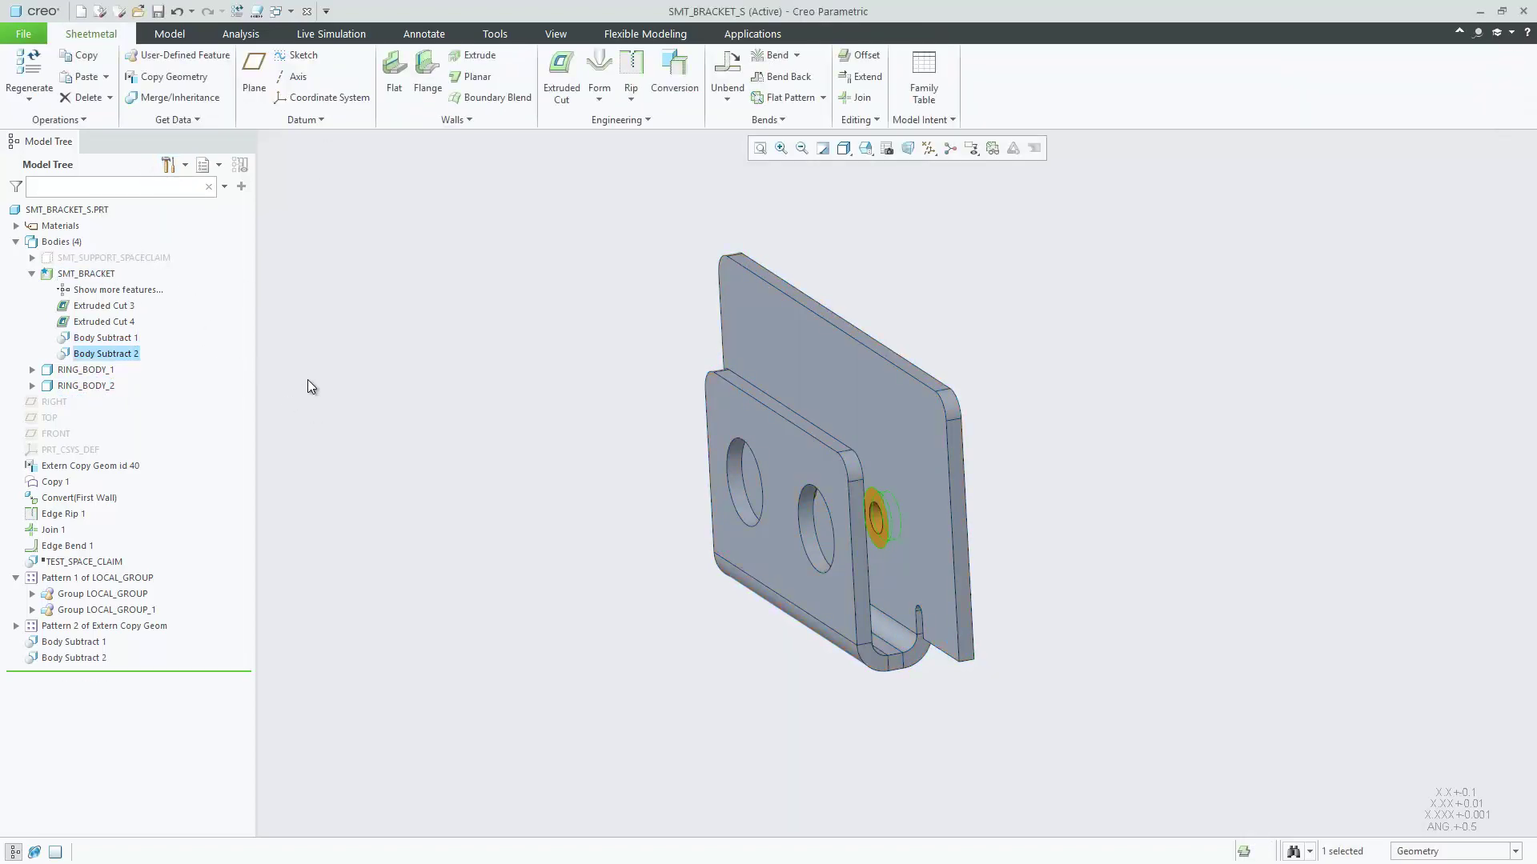
# - Hide the bracket body, then the ring bodies, to inspect the bodies separately
pyautogui.click(98, 275)
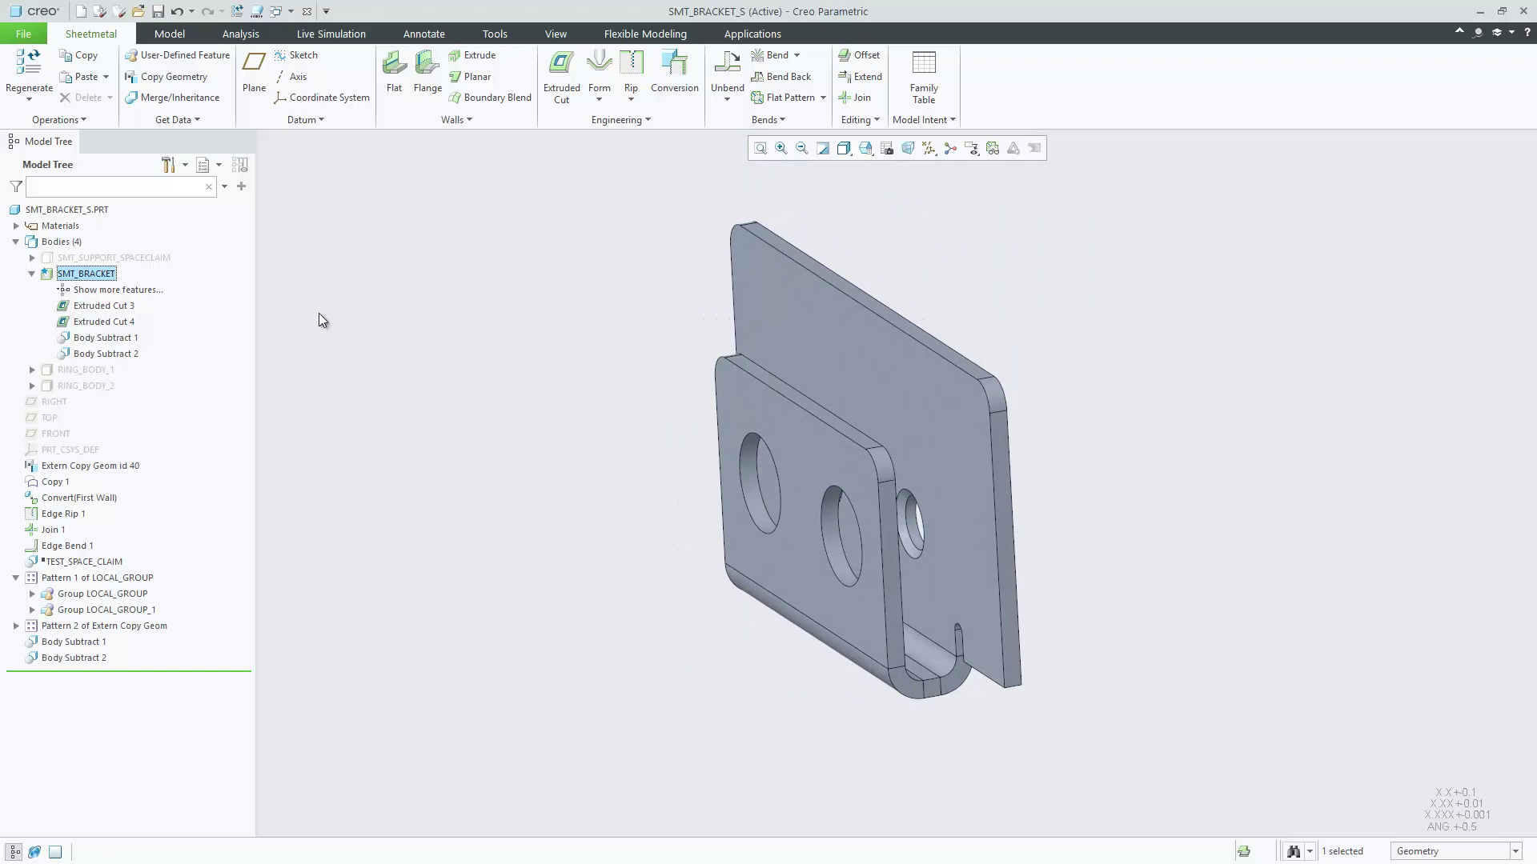
pyautogui.click(123, 385)
pyautogui.keyDown('ctrl'); pyautogui.click(130, 369); pyautogui.keyUp('ctrl')
pyautogui.click(154, 336)
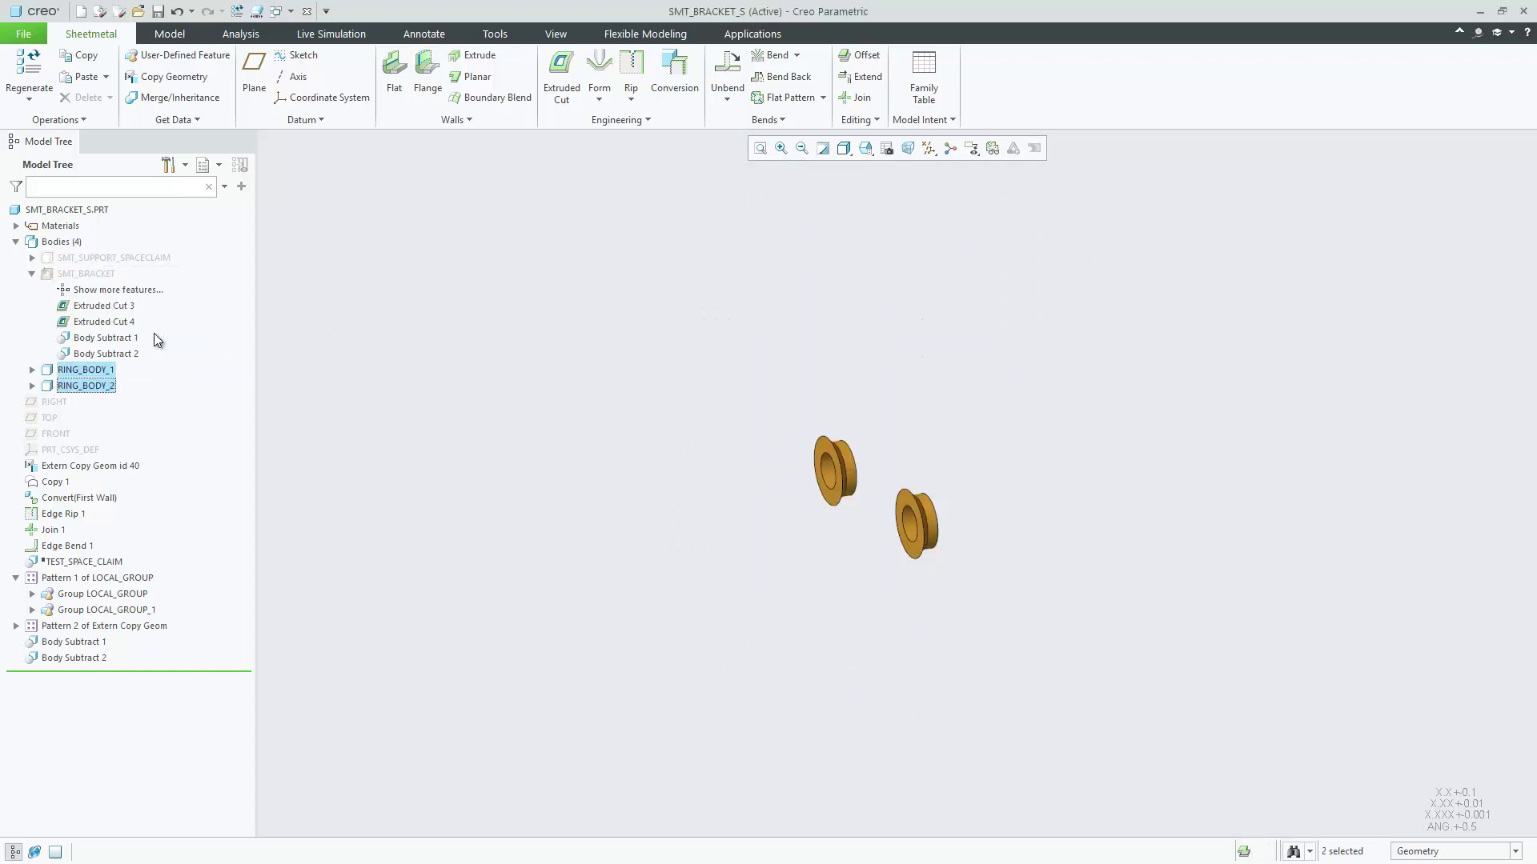
pyautogui.keyDown('ctrl'); pyautogui.click(101, 277); pyautogui.keyUp('ctrl')
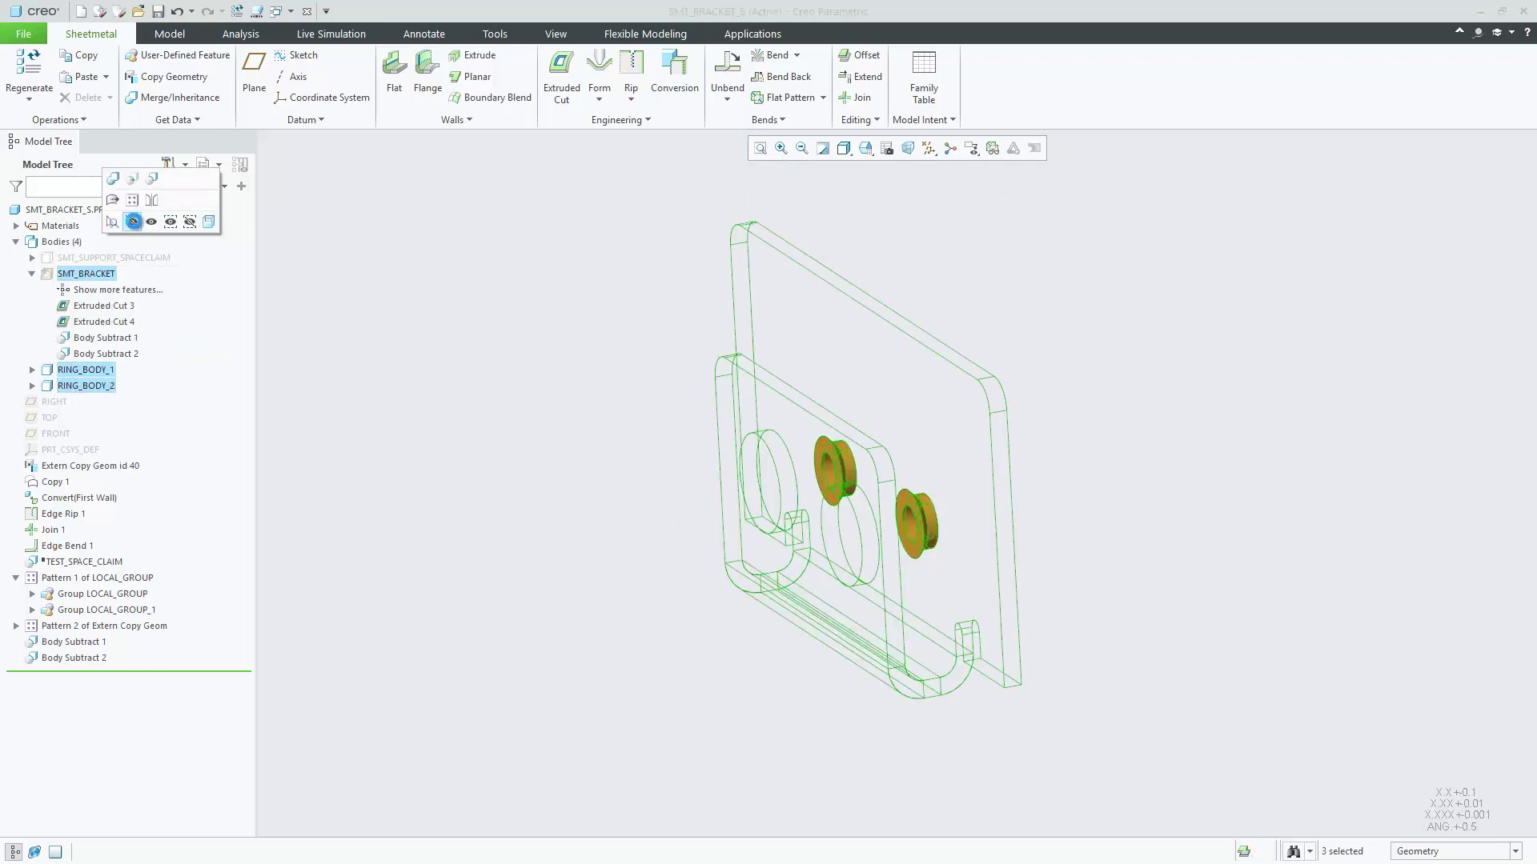
pyautogui.click(136, 219)
# - Show all four bodies, including the space claim, and turn on Flat Pattern Preview
pyautogui.click(107, 273)
pyautogui.keyDown('ctrl'); pyautogui.click(107, 257); pyautogui.keyUp('ctrl')
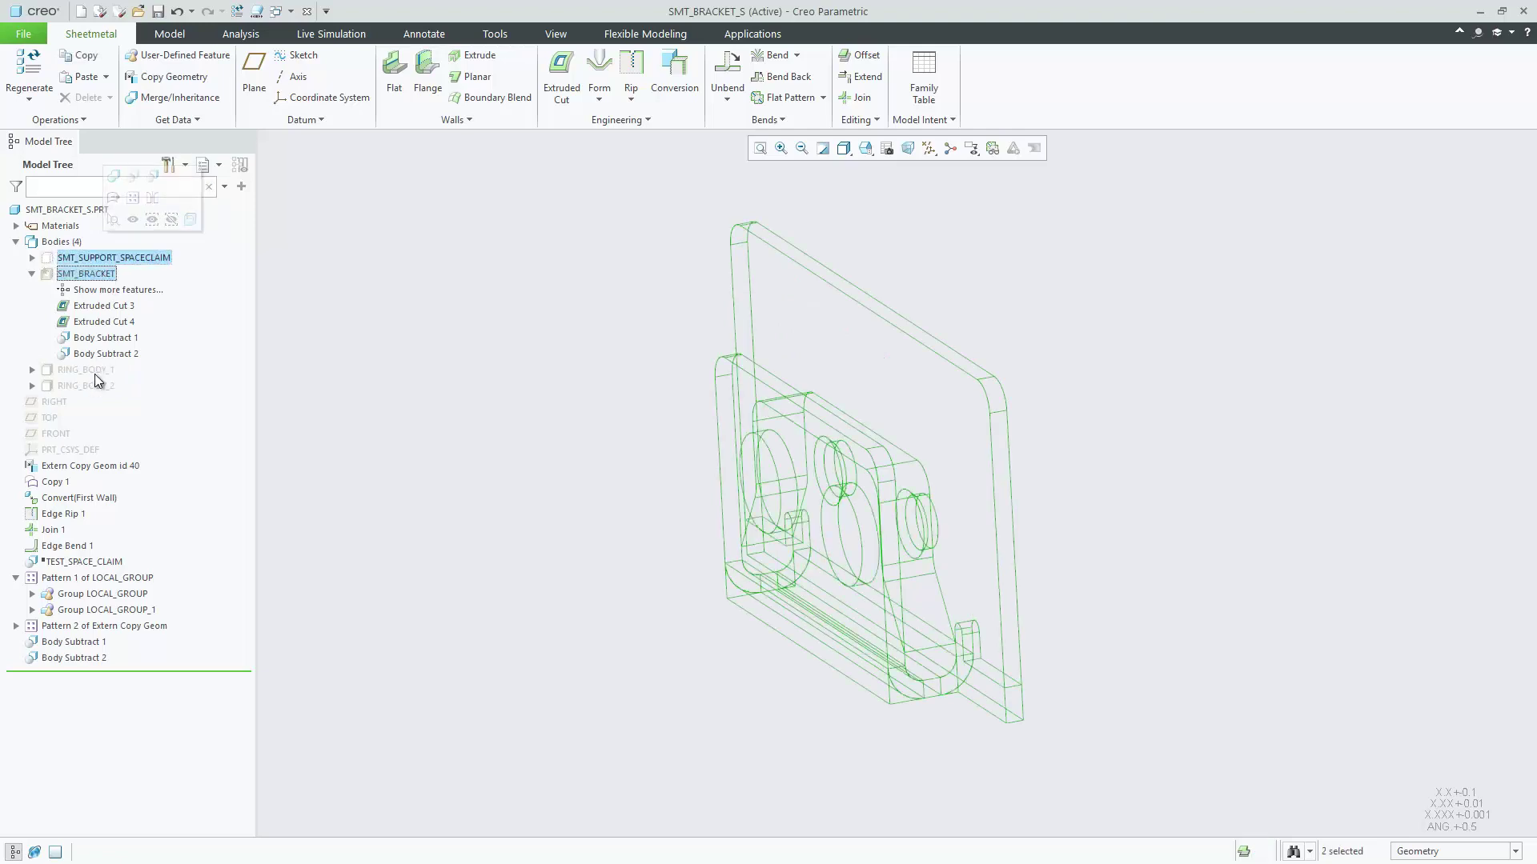
pyautogui.keyDown('ctrl'); pyautogui.click(94, 370); pyautogui.keyUp('ctrl')
pyautogui.keyDown('ctrl'); pyautogui.click(88, 385); pyautogui.keyUp('ctrl')
pyautogui.click(180, 341)
pyautogui.click(391, 384)
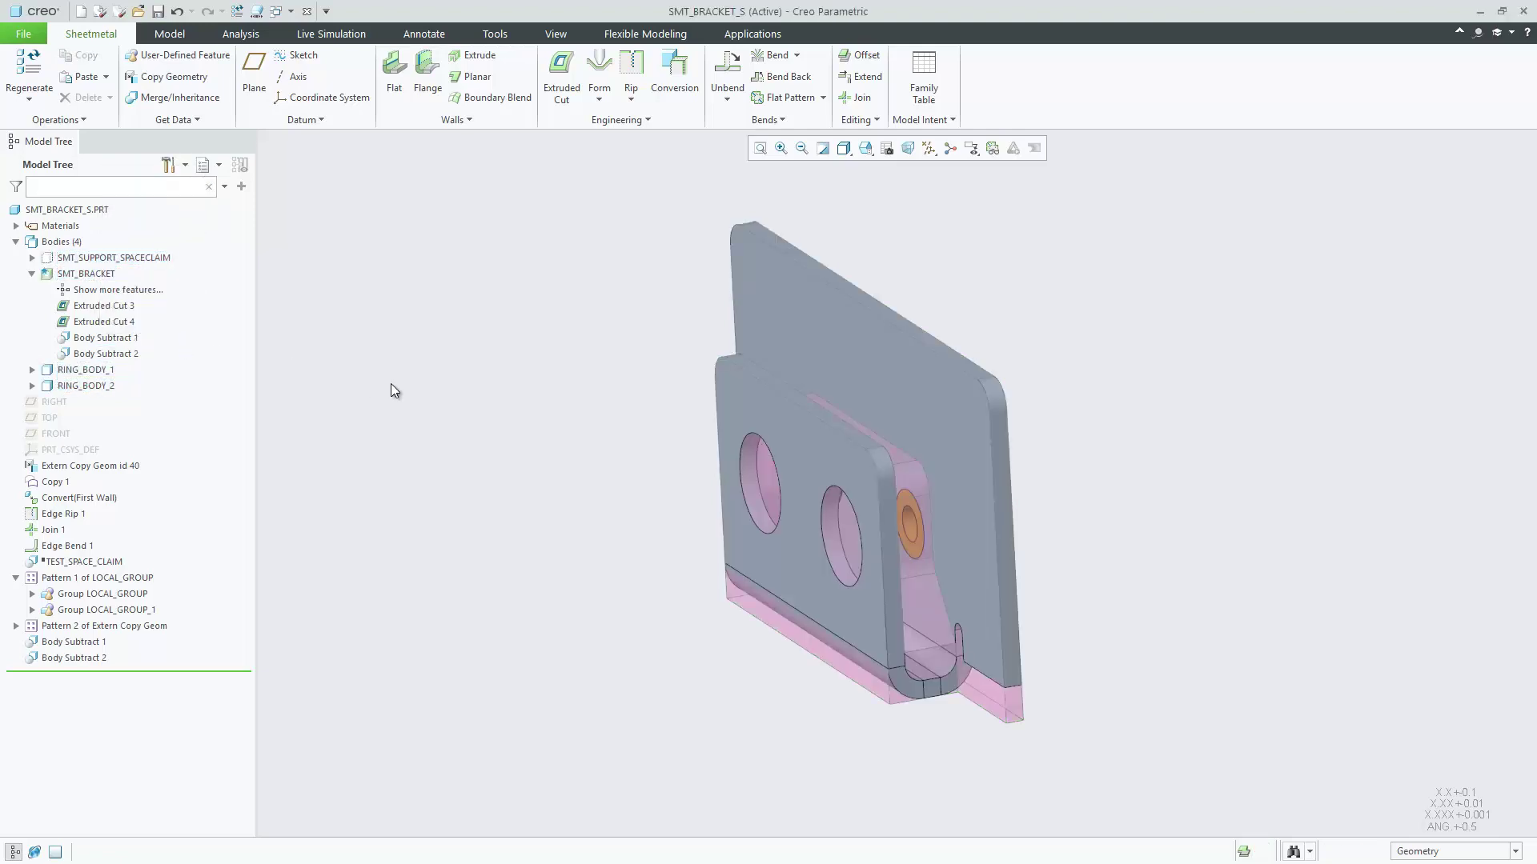
pyautogui.click(992, 149)
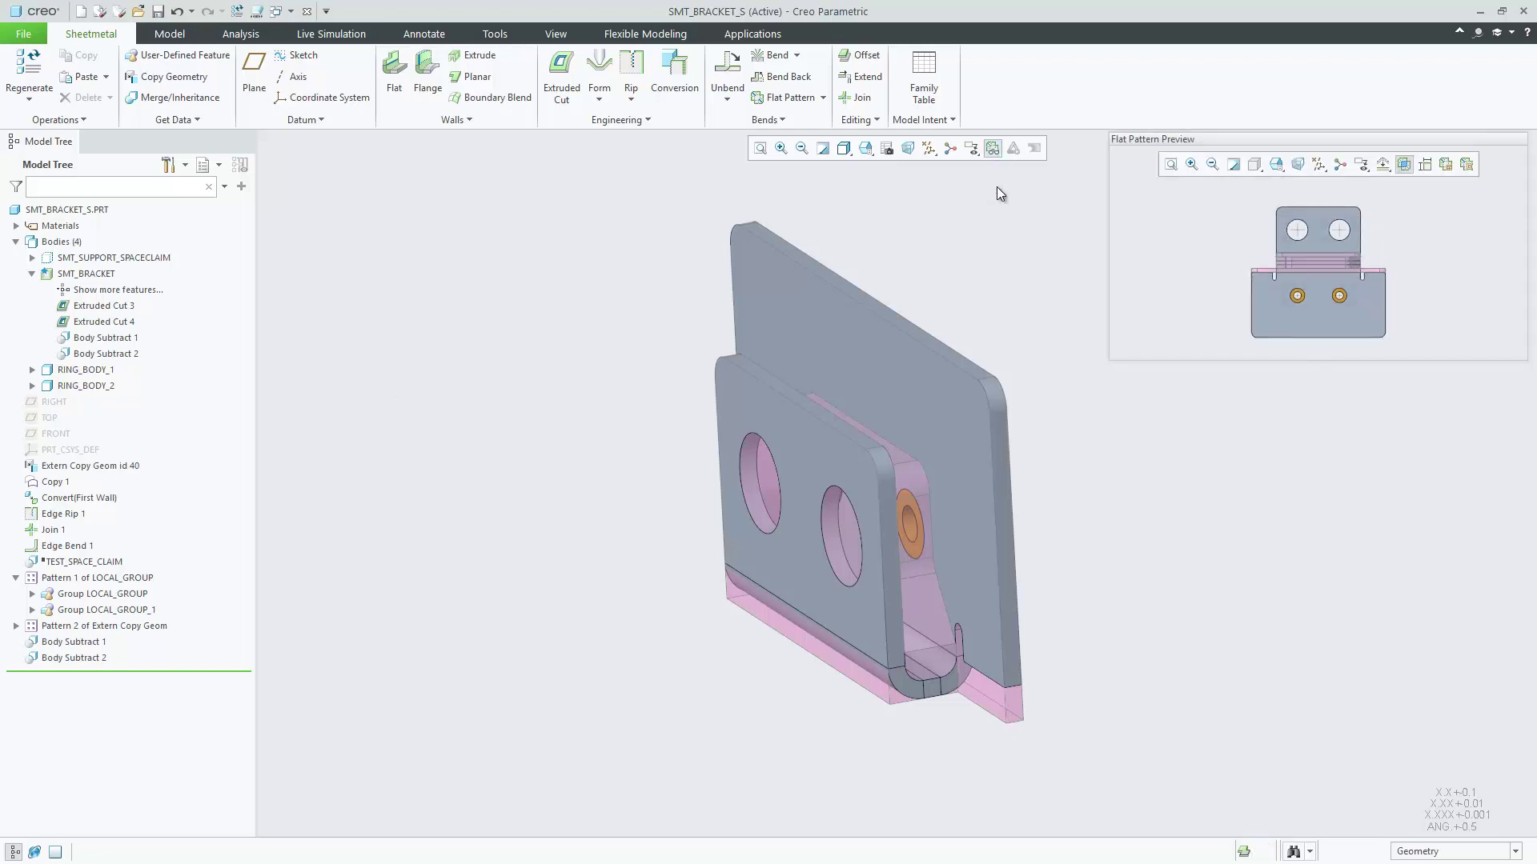